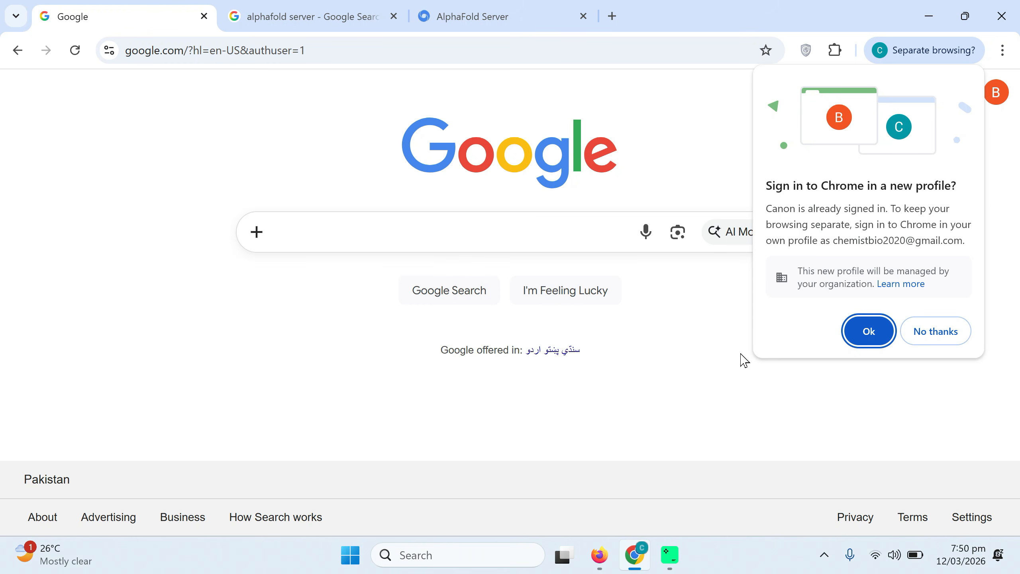
Open AlphaFold Server in a new Chrome profile and continue with the Google account to the Terms of Service
click(859, 332)
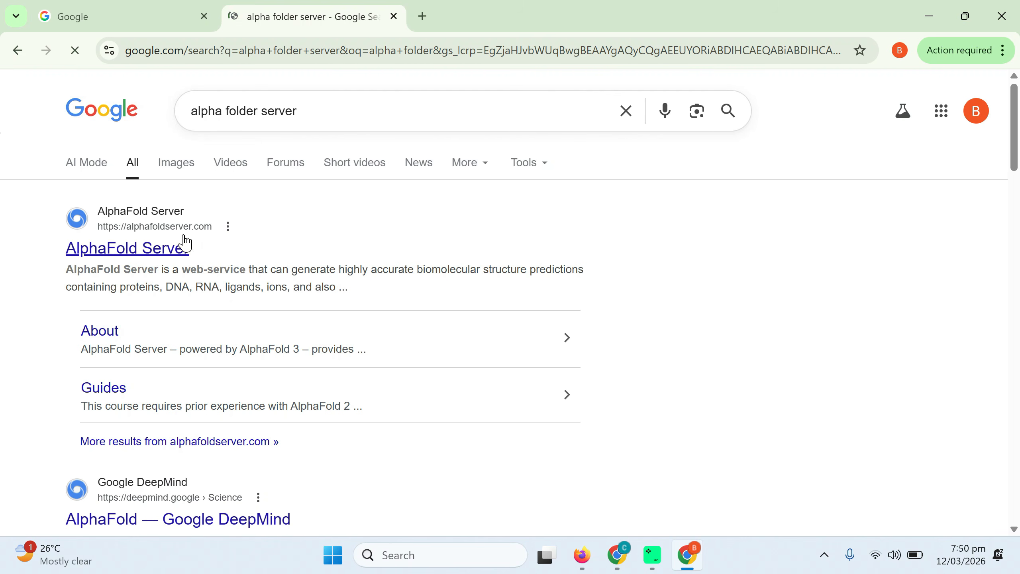
click(128, 251)
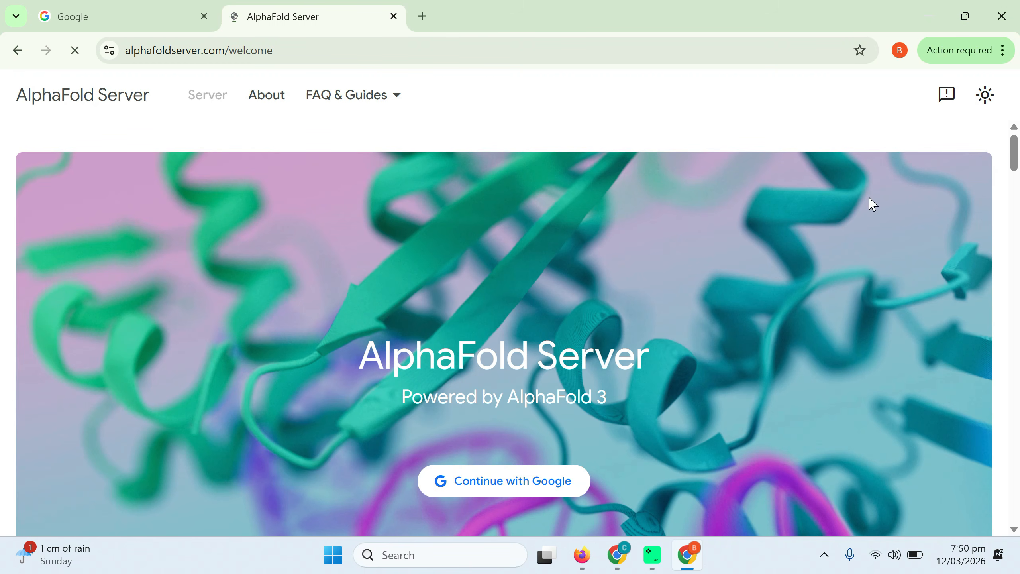
click(495, 481)
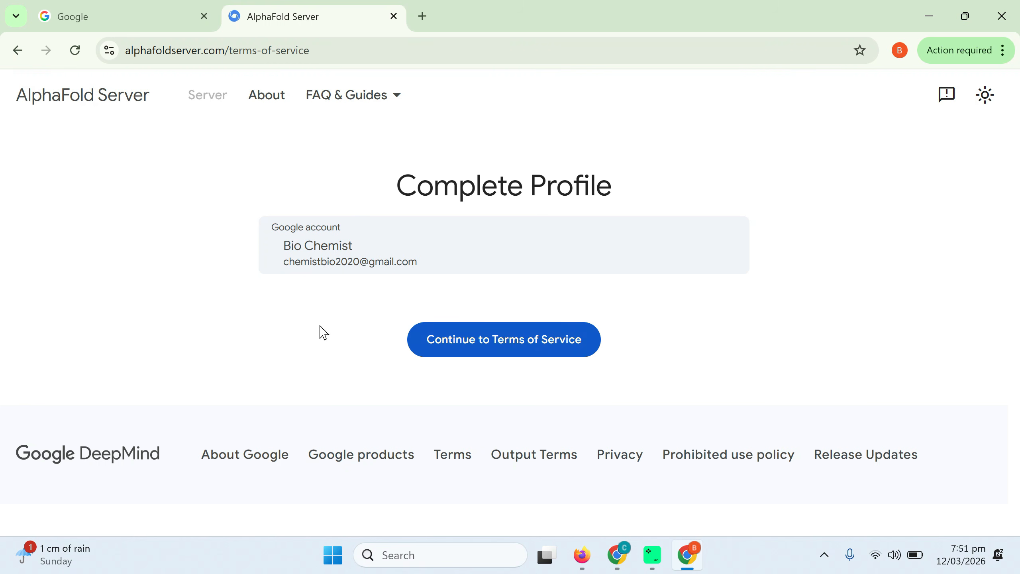
click(471, 354)
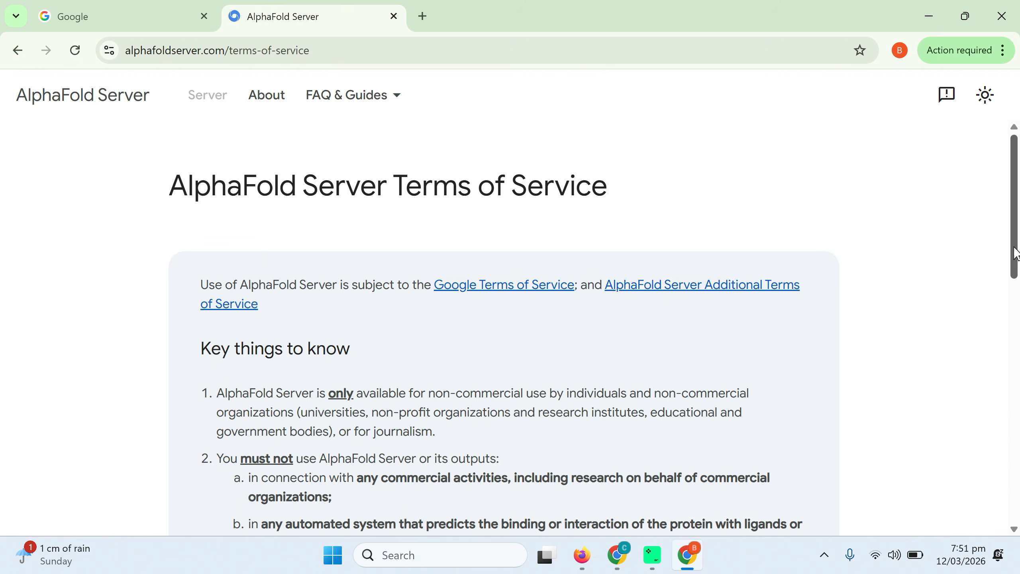
Enter UOG as the organization, accept the AlphaFold Server terms and continue past the privacy notice
drag(1013, 255, 1018, 481)
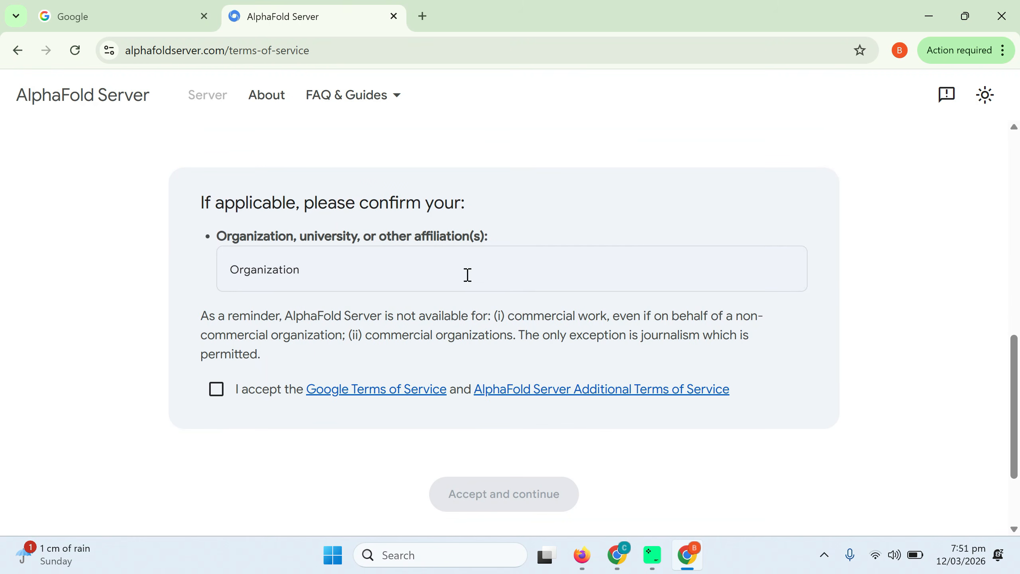
click(297, 273)
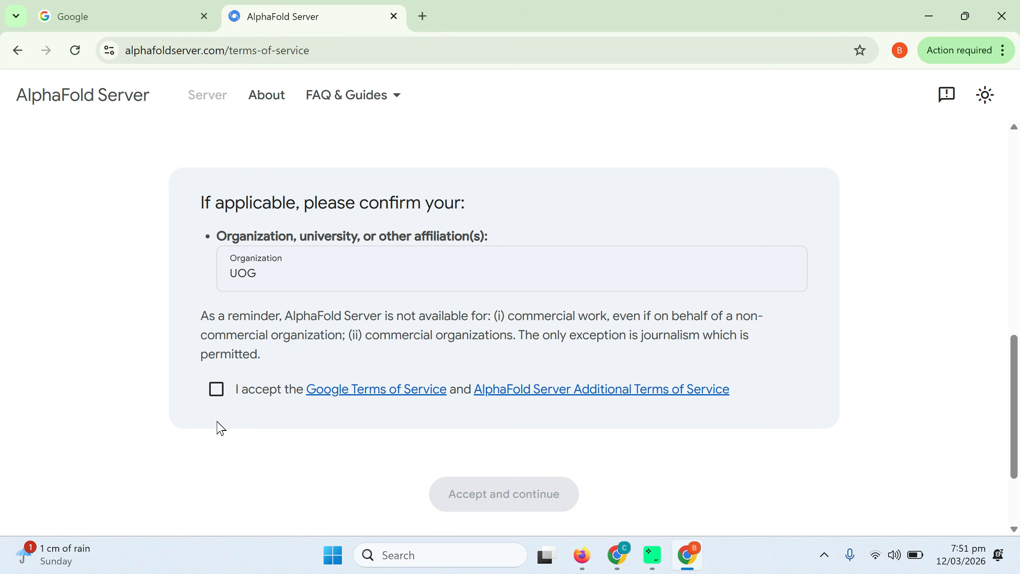
click(217, 397)
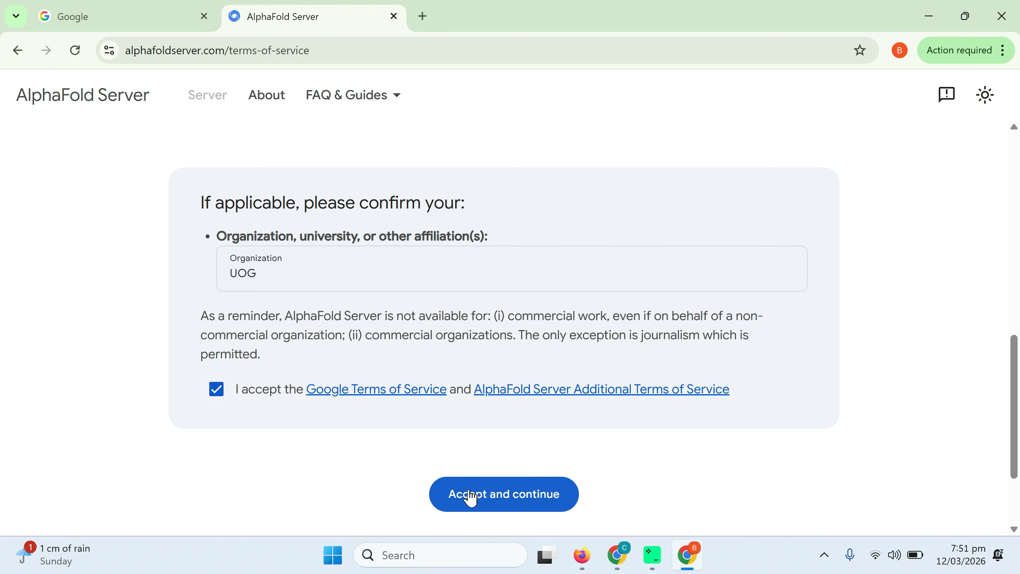
click(503, 503)
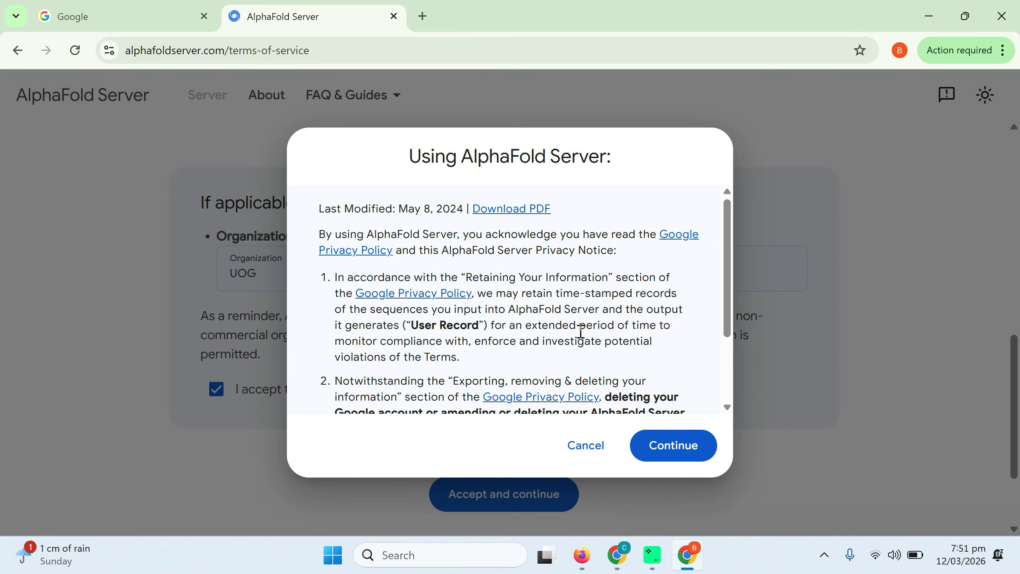
click(664, 457)
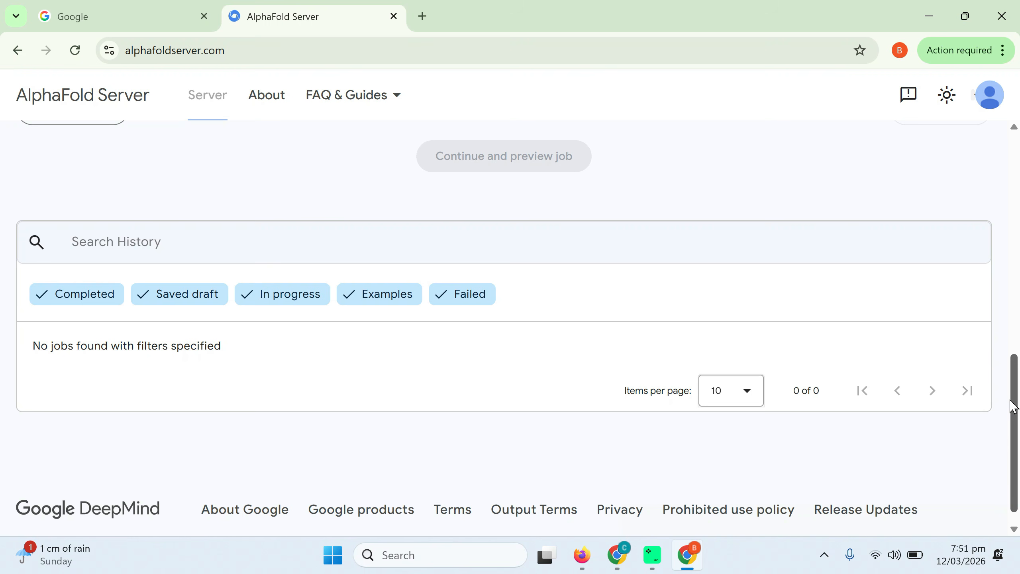
Check the account menu options and the remaining jobs quota on the AlphaFold Server page
drag(1015, 416, 1016, 181)
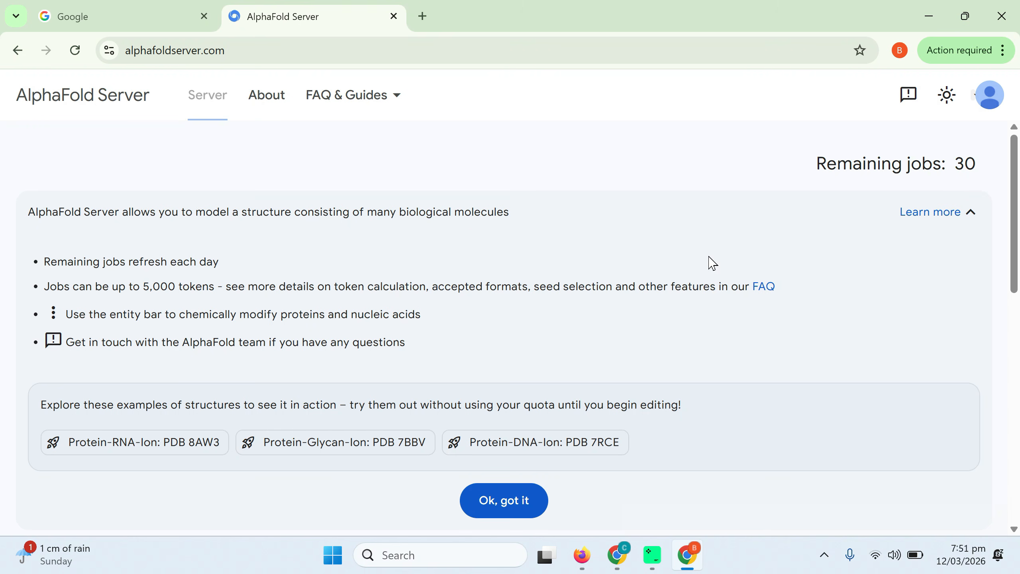
click(987, 108)
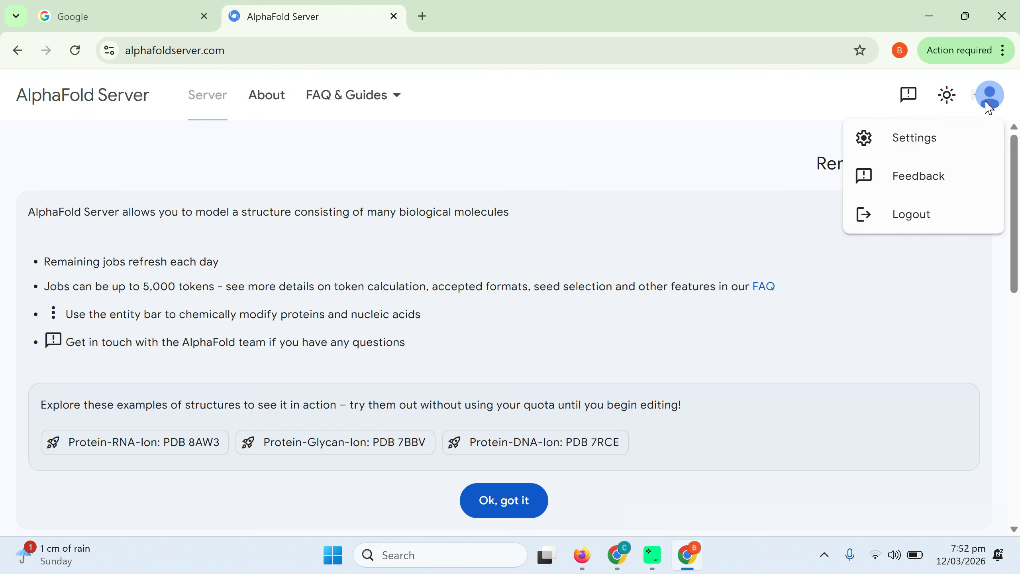
click(736, 213)
drag(821, 169, 982, 176)
click(714, 172)
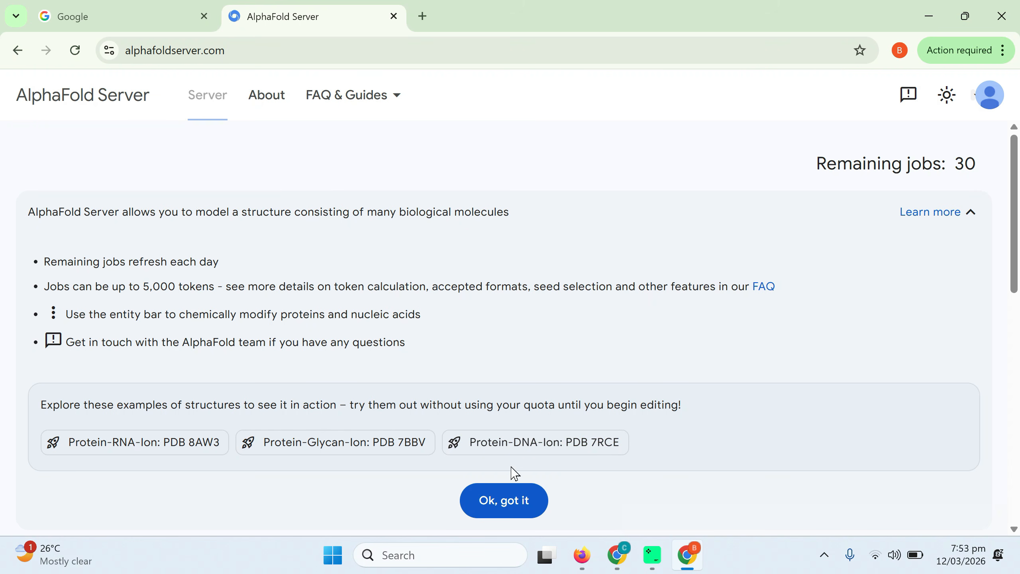
Dismiss the introductory guidance and review the available entity types, keeping Protein for the first entity
click(513, 506)
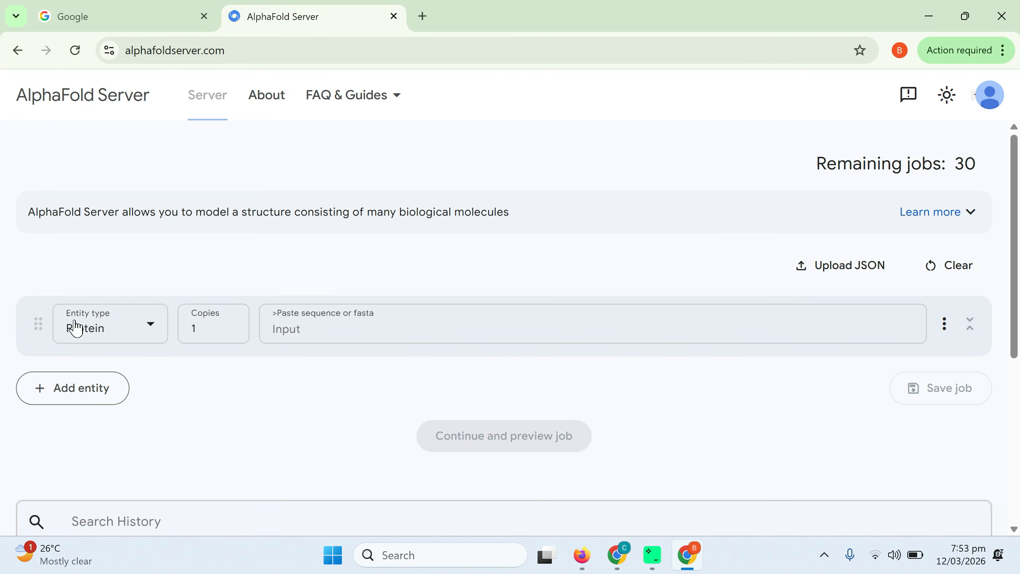
click(151, 337)
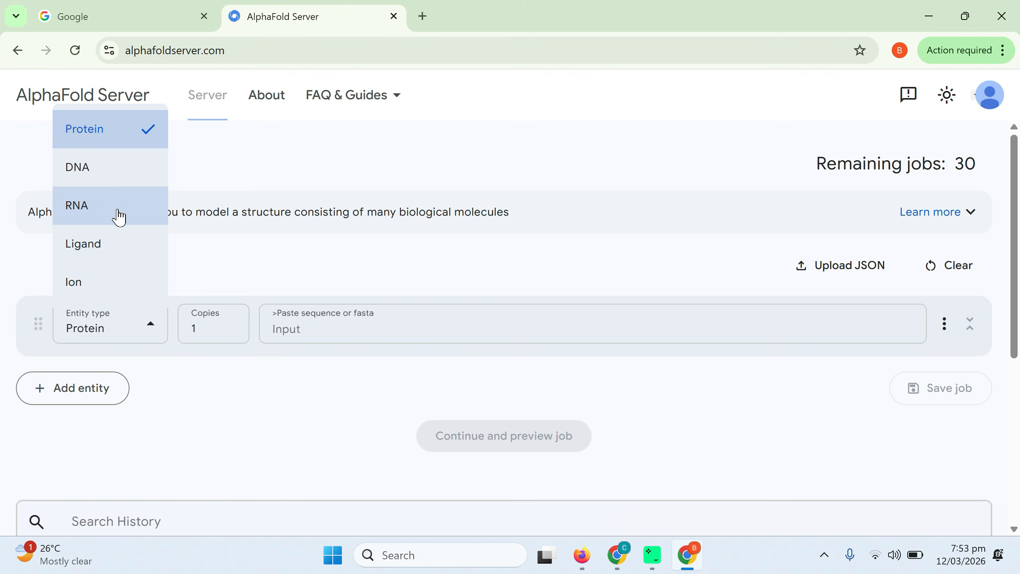
click(238, 414)
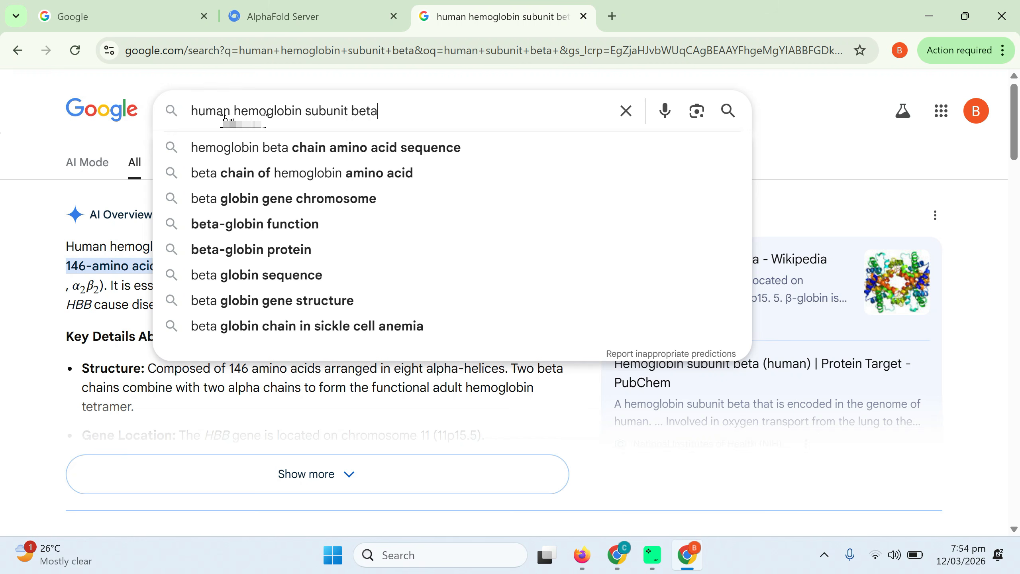
Refine the Google search to "human hemoglobin subunit beta uni" and show all web results instead of AI Mode
text(u)
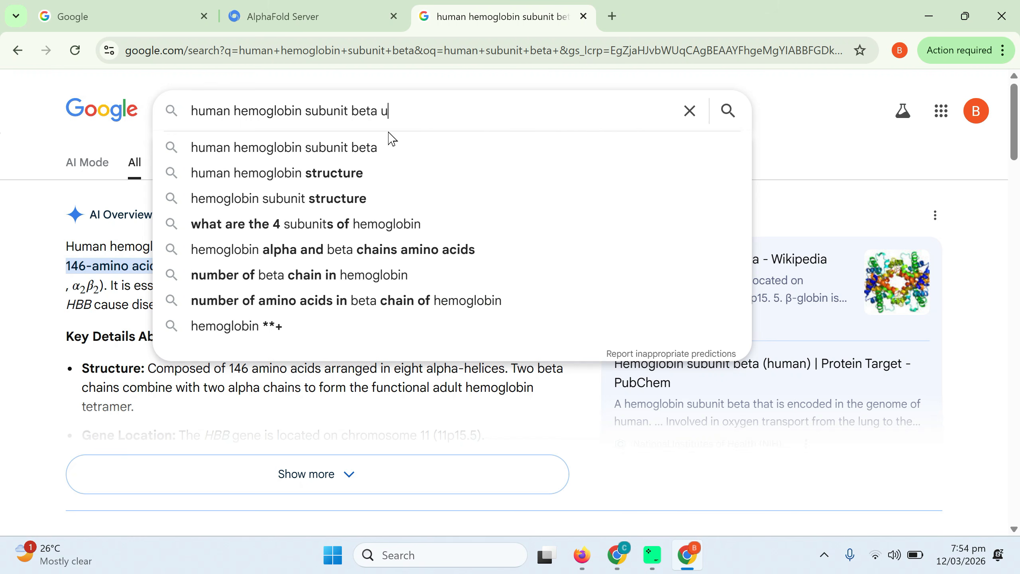
text(ni)
key(Return)
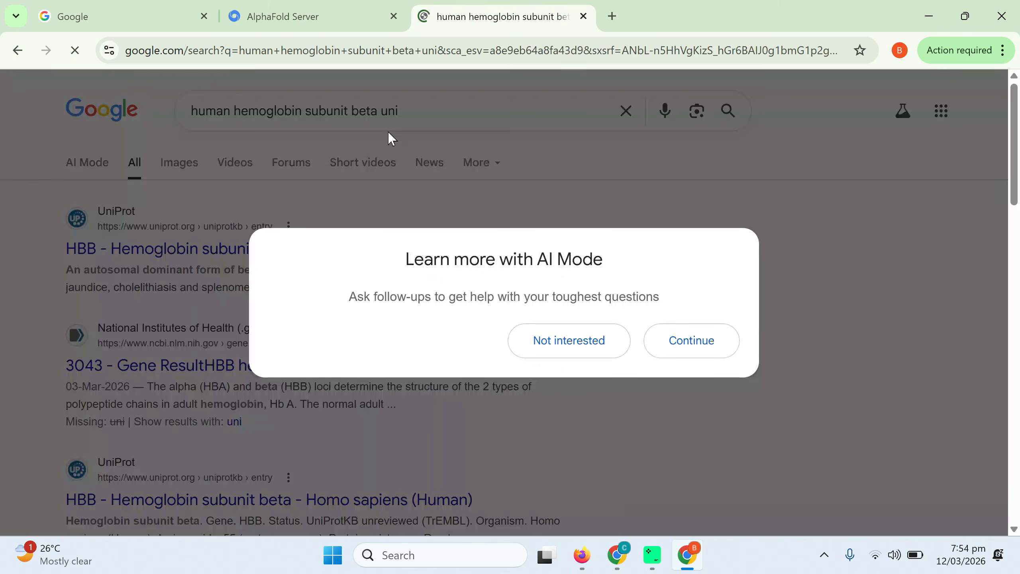
click(692, 353)
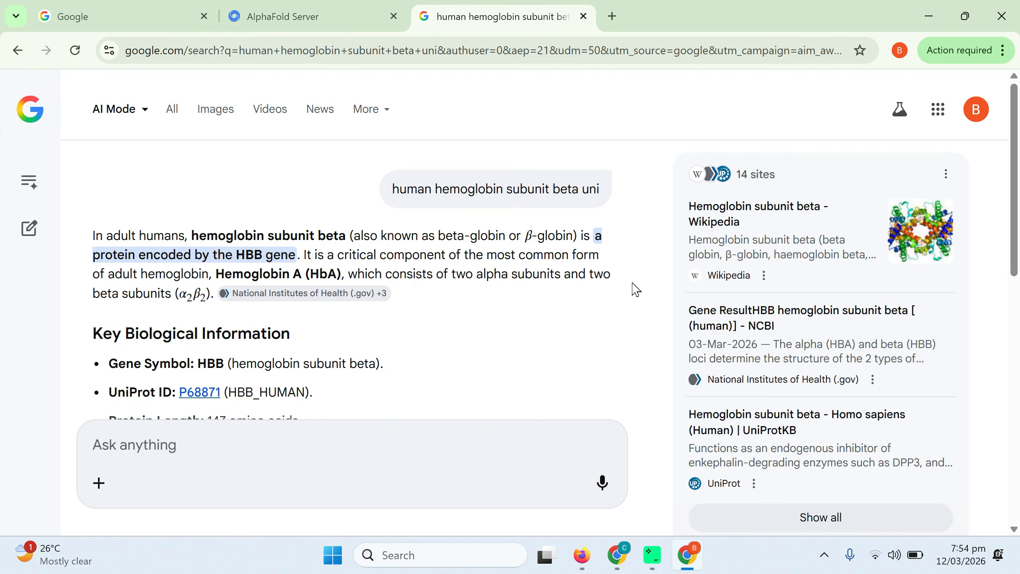
click(177, 111)
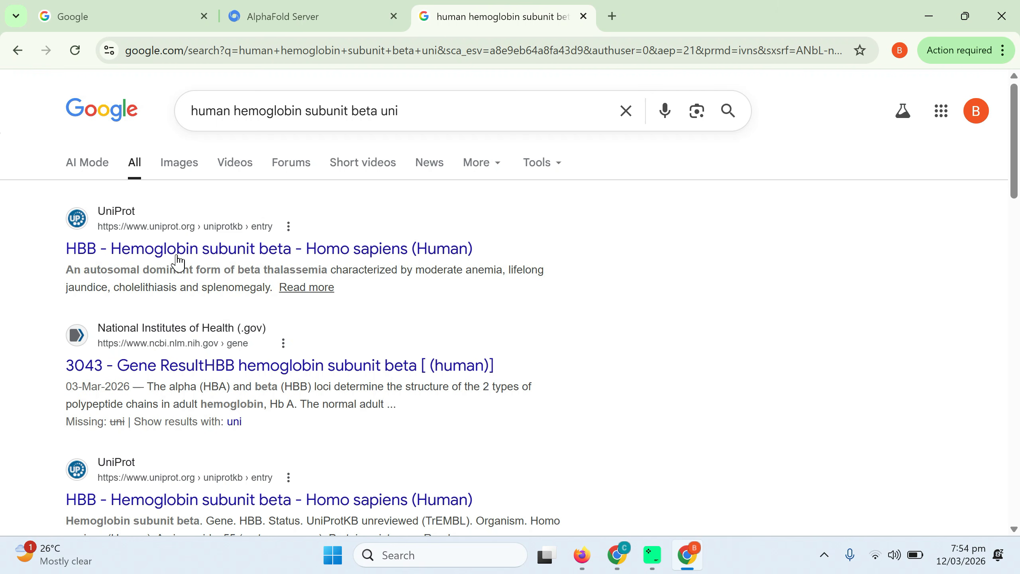
Open the first UniProt result, HBB - Hemoglobin subunit beta - Homo sapiens (Human), in a new tab and switch to it
right_click(262, 245)
click(324, 266)
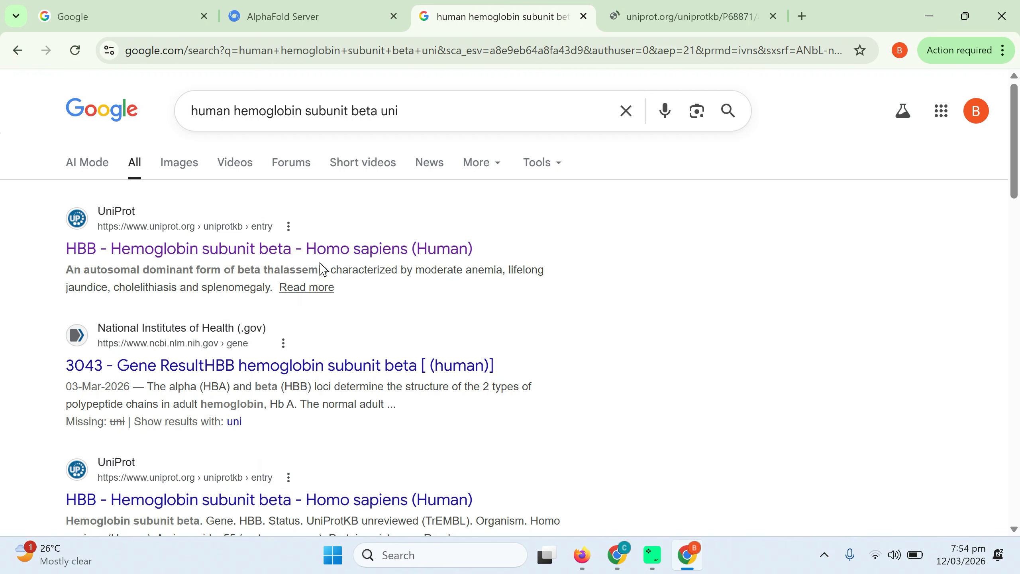
click(643, 31)
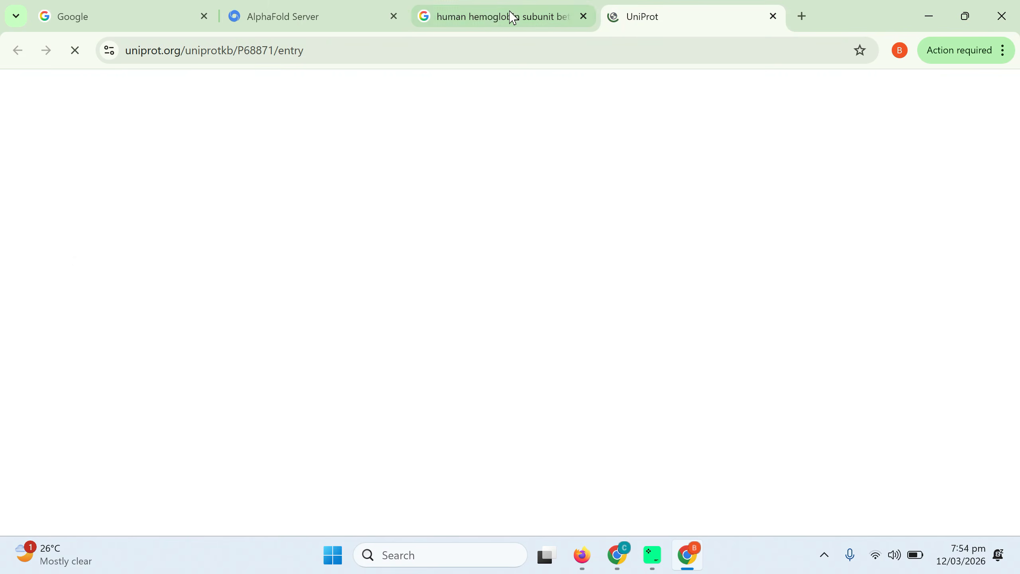
click(487, 18)
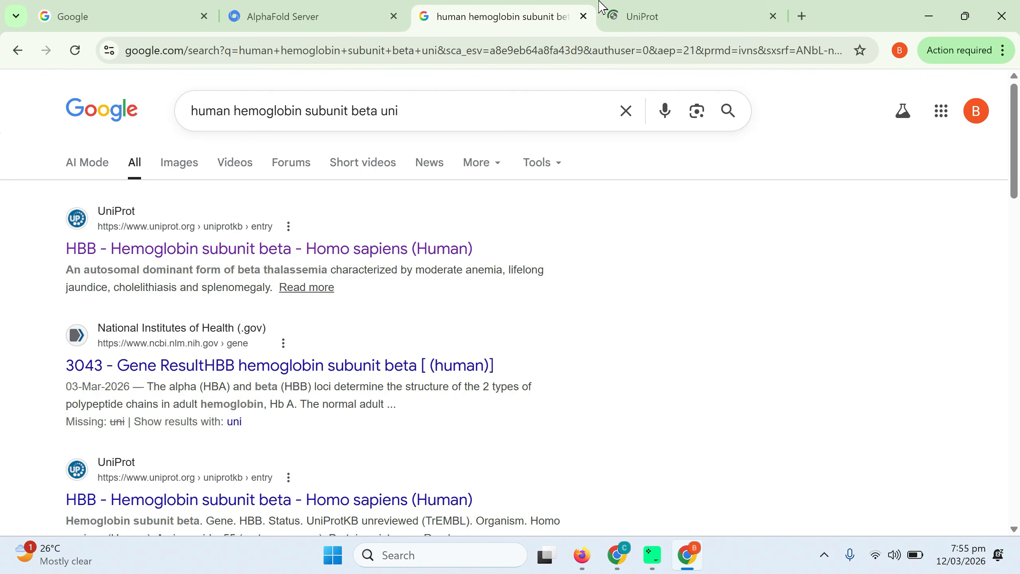
click(654, 16)
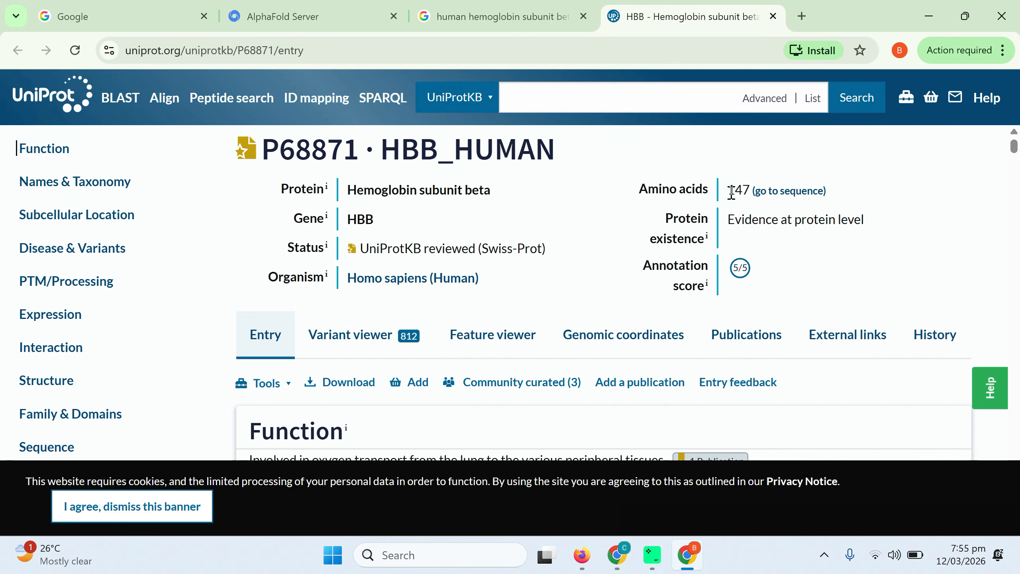
Copy the hemoglobin subunit beta sequence from the UniProt entry and paste it into the protein entity in AlphaFold Server
click(780, 192)
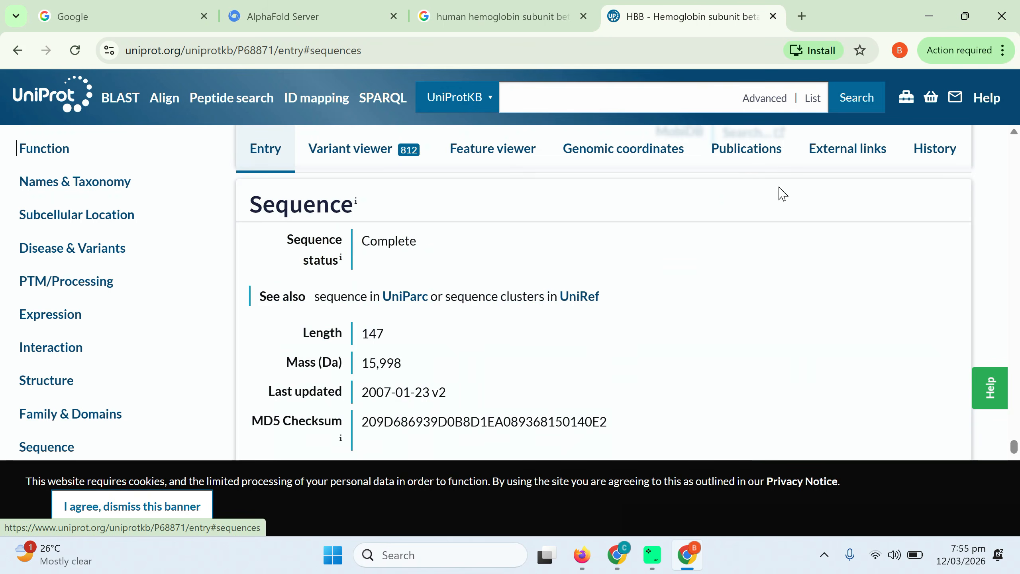
scroll(737, 235, down, 3)
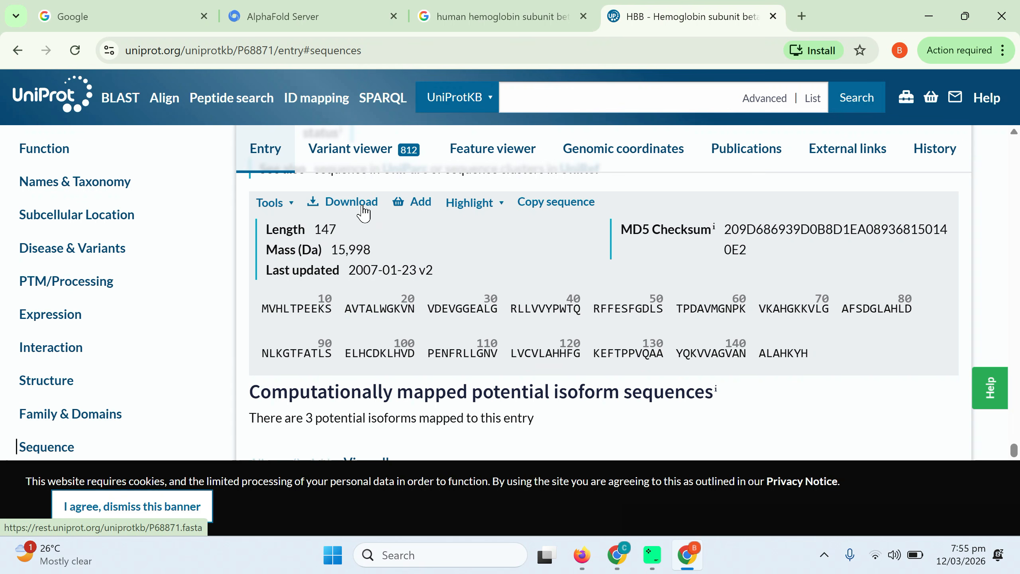
click(534, 208)
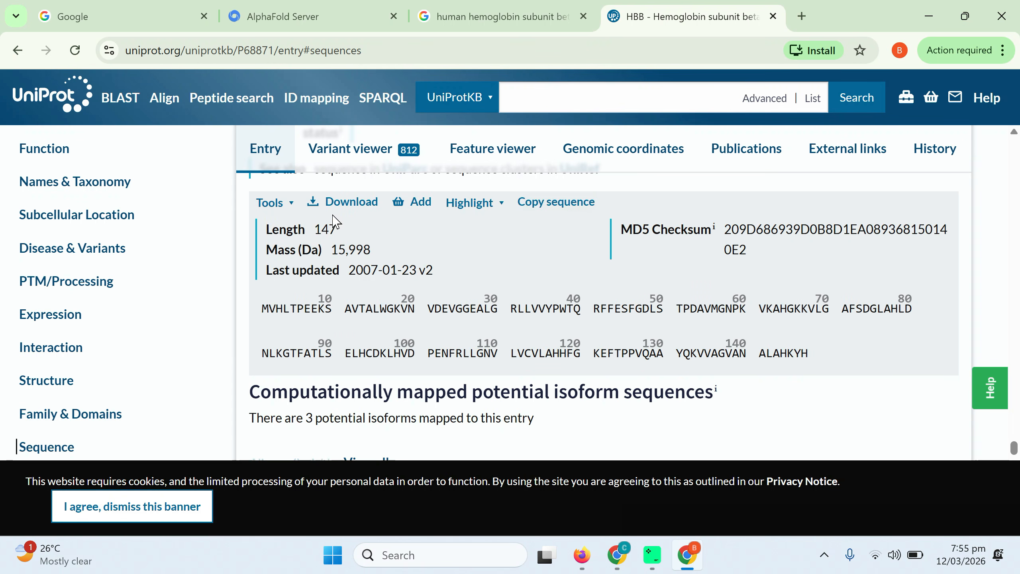
click(564, 205)
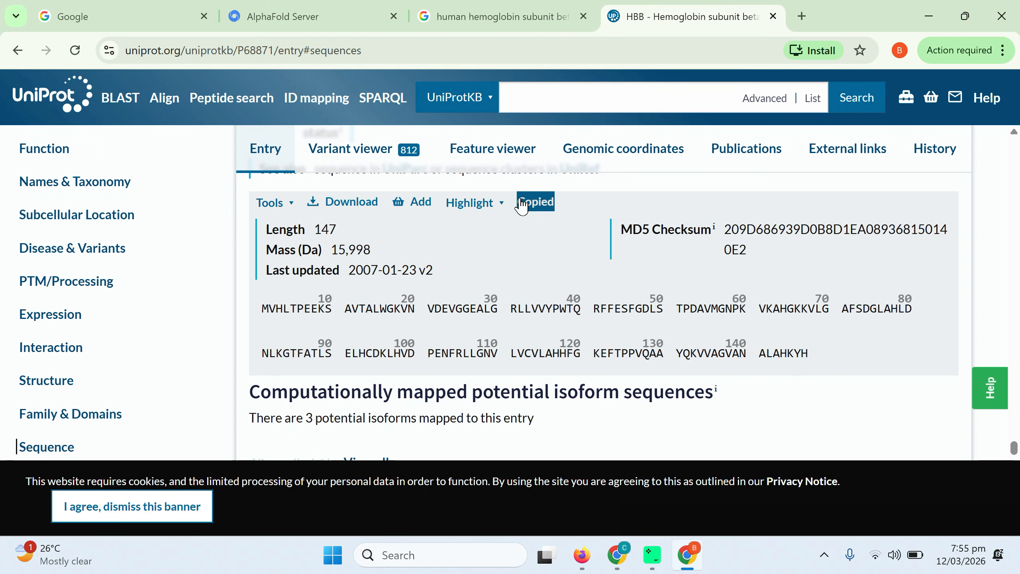
click(273, 16)
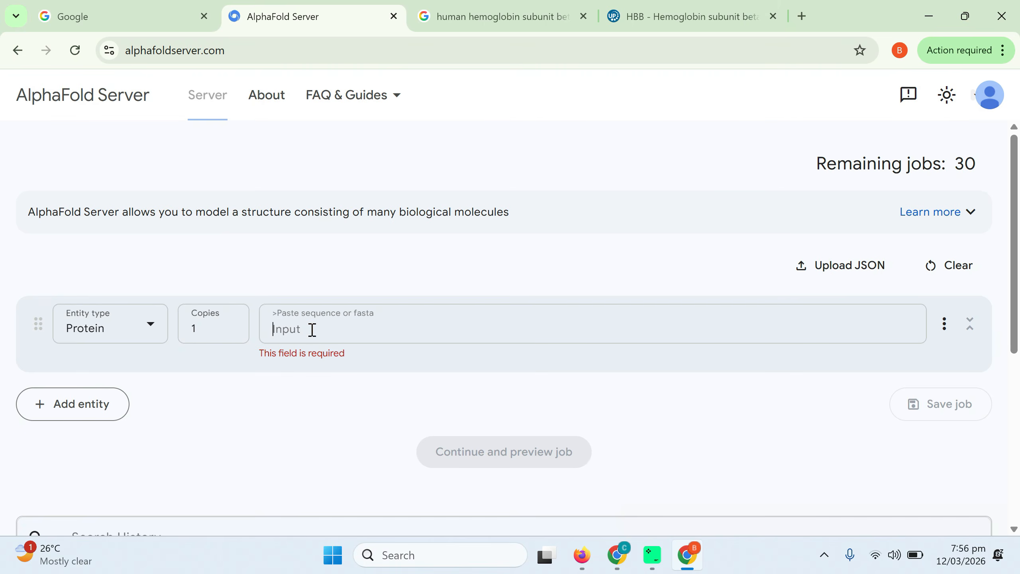
text(MVHLTPEEKSAVTALWGKVNVDEVGGEALGRLLVVYPWTQRFFESFGDLSTPDAVMGNPKVKAHGKKVLGAFSDGLAHLDNLKGTFATLSELHCDKLHVDPENFRLLGNVLVCVLAHHFGKEFTPPVQAAYQKVVAGVANALAHKYH)
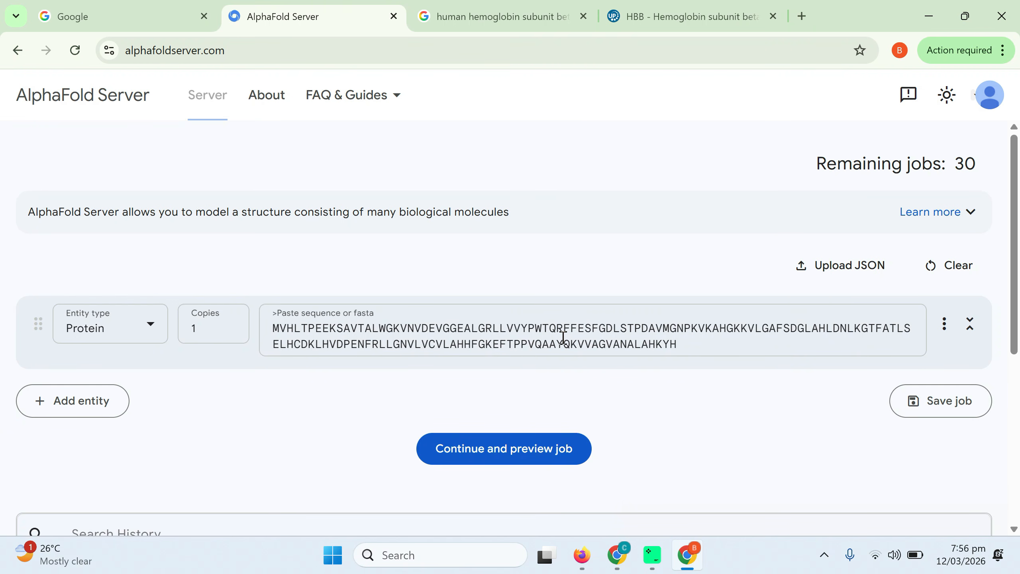
Save the protein's template settings with PDB templates at the default cut-off date (30/09/2021)
click(945, 324)
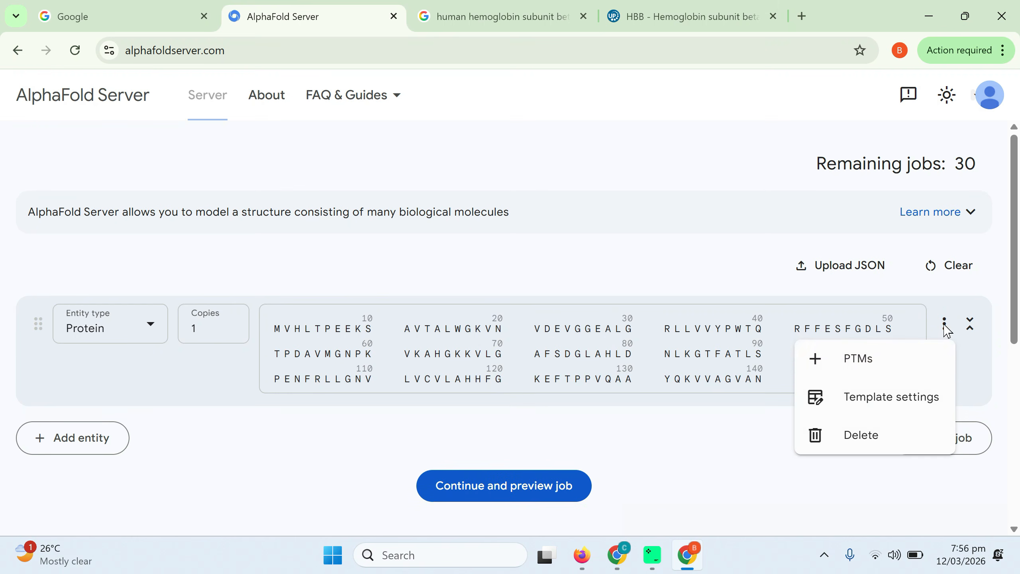
click(857, 405)
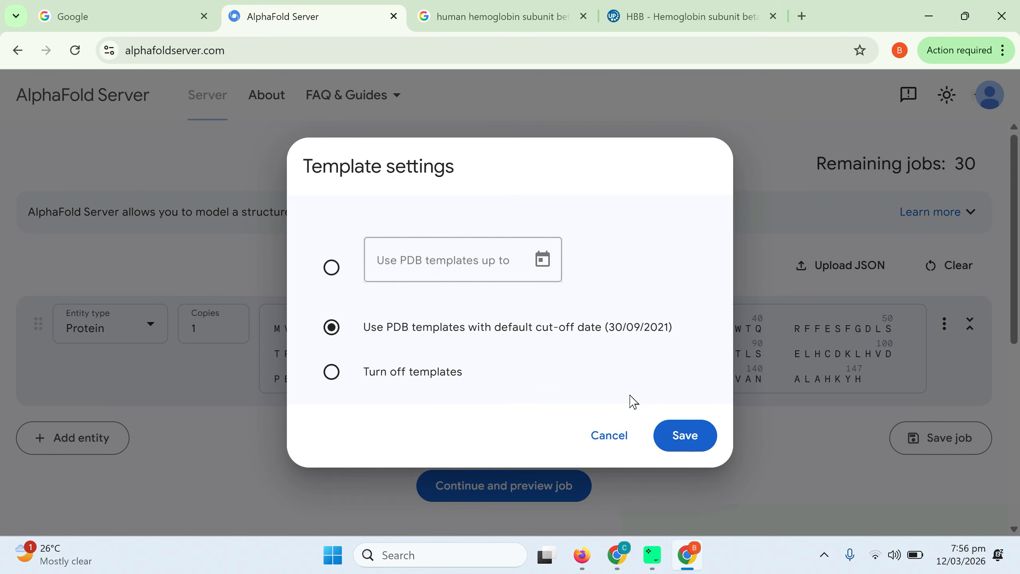
click(679, 439)
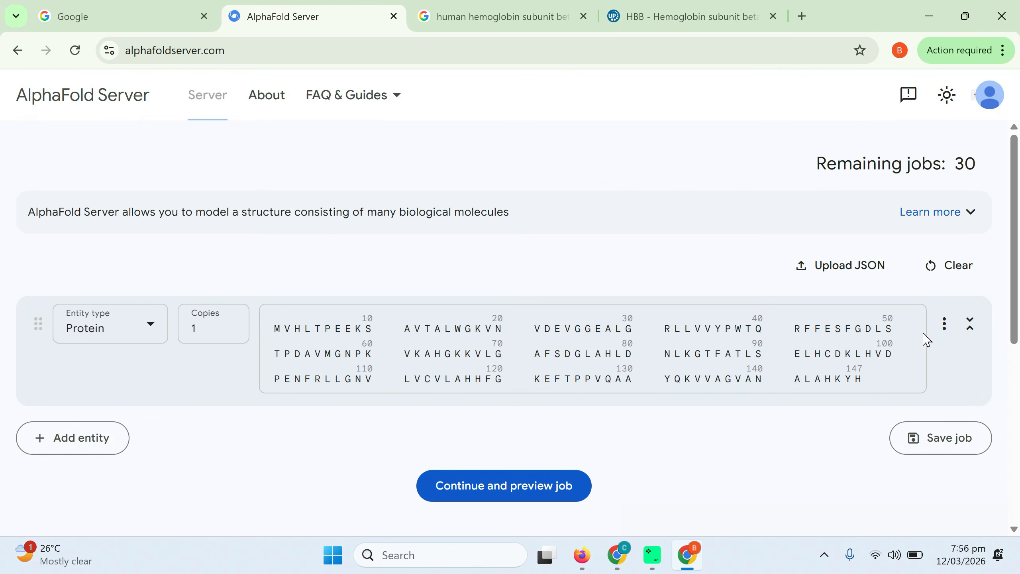
Try a glycan chain modification on threonine 5 of the protein and delete that modification entry
click(944, 324)
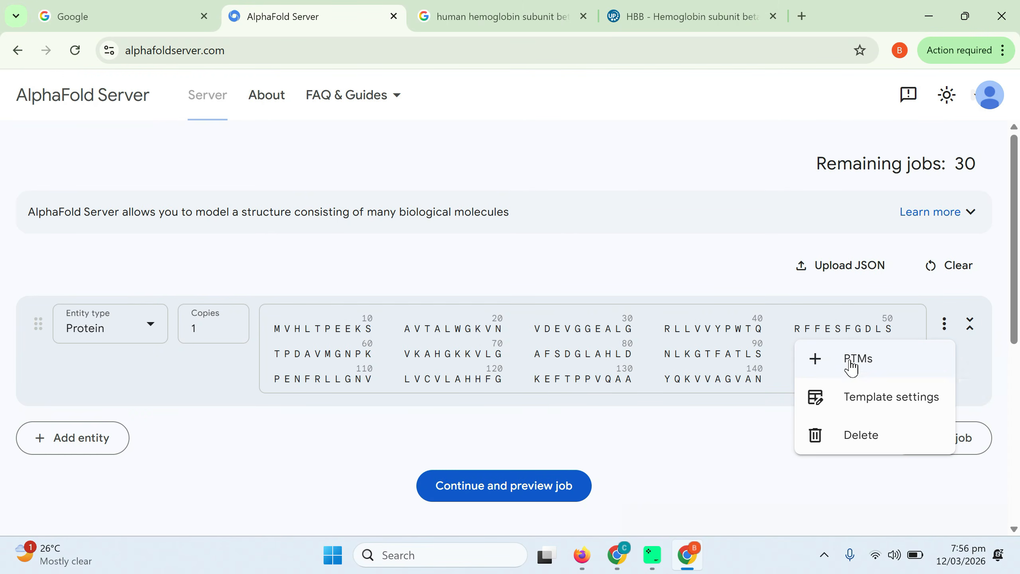
click(870, 367)
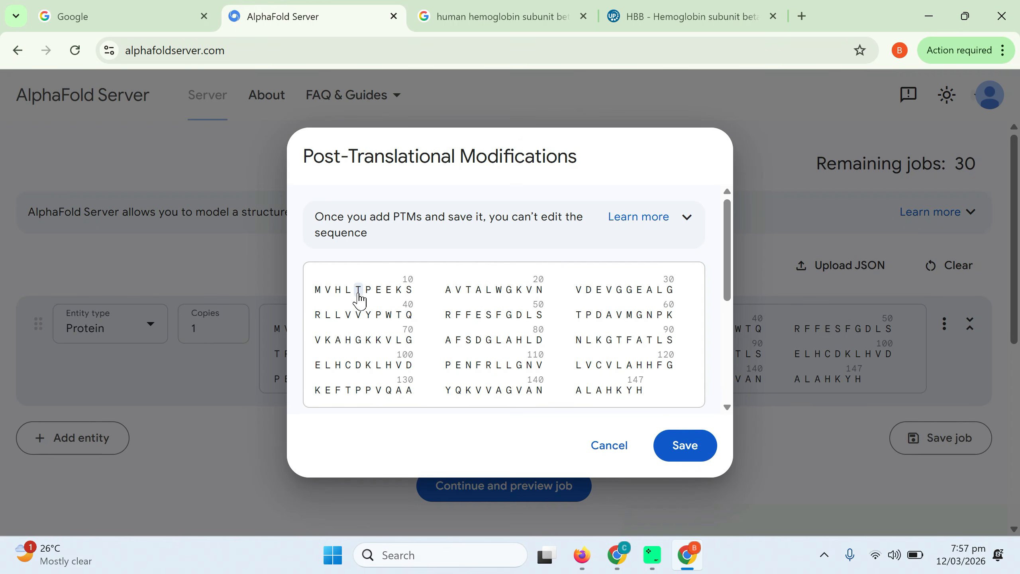
click(358, 290)
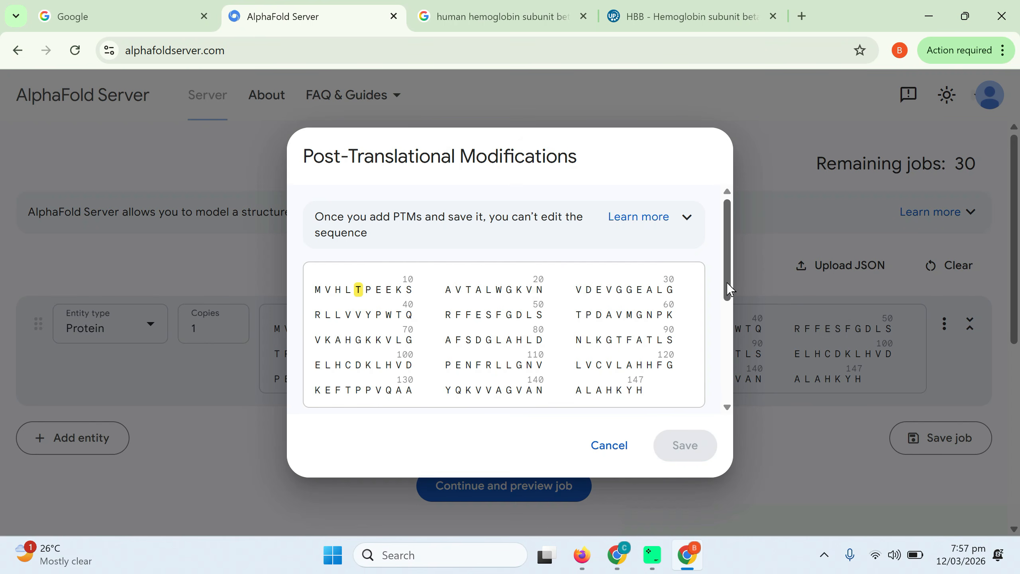
drag(727, 289, 728, 345)
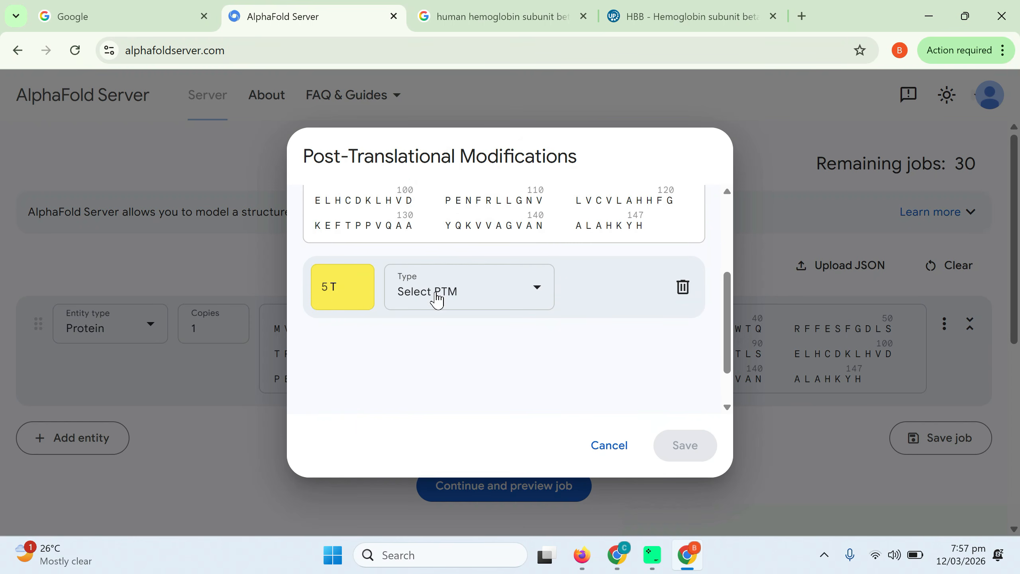
click(538, 299)
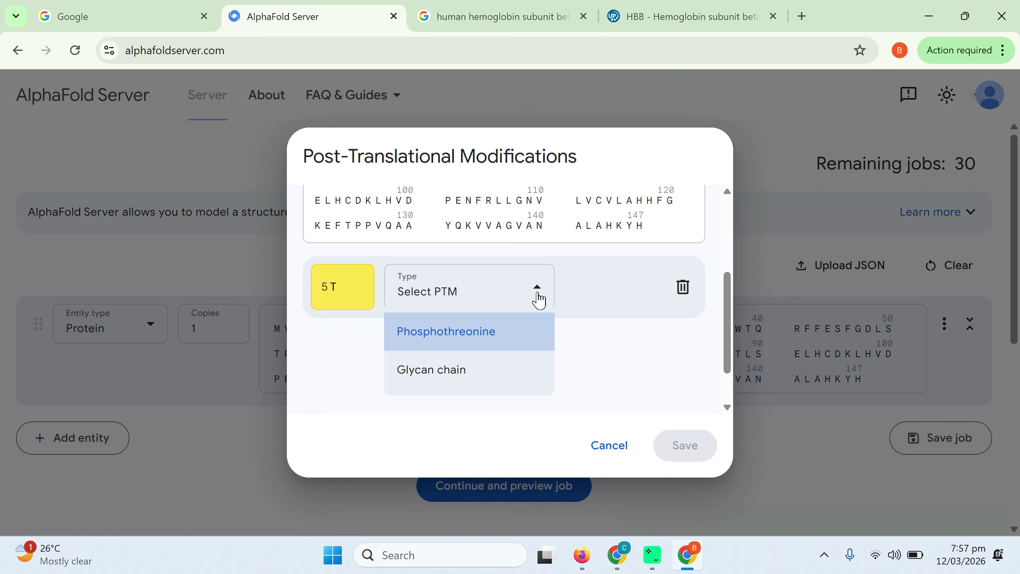
click(462, 376)
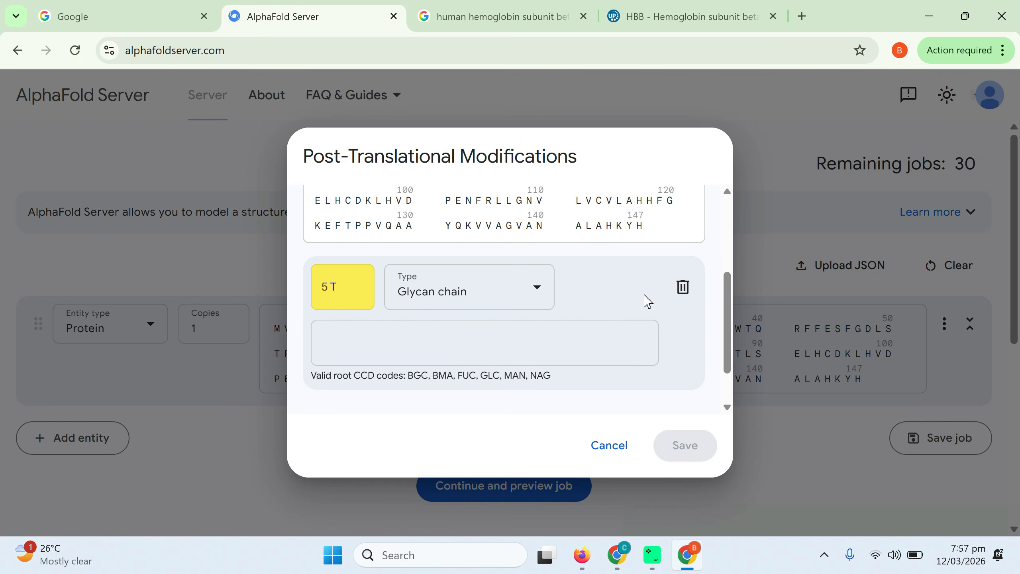
click(682, 287)
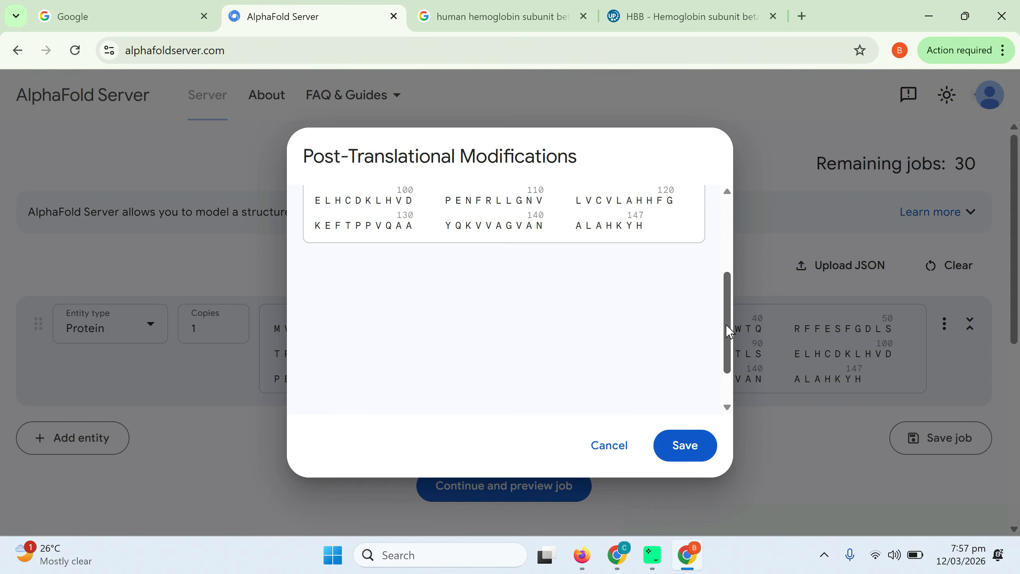
drag(729, 332, 733, 205)
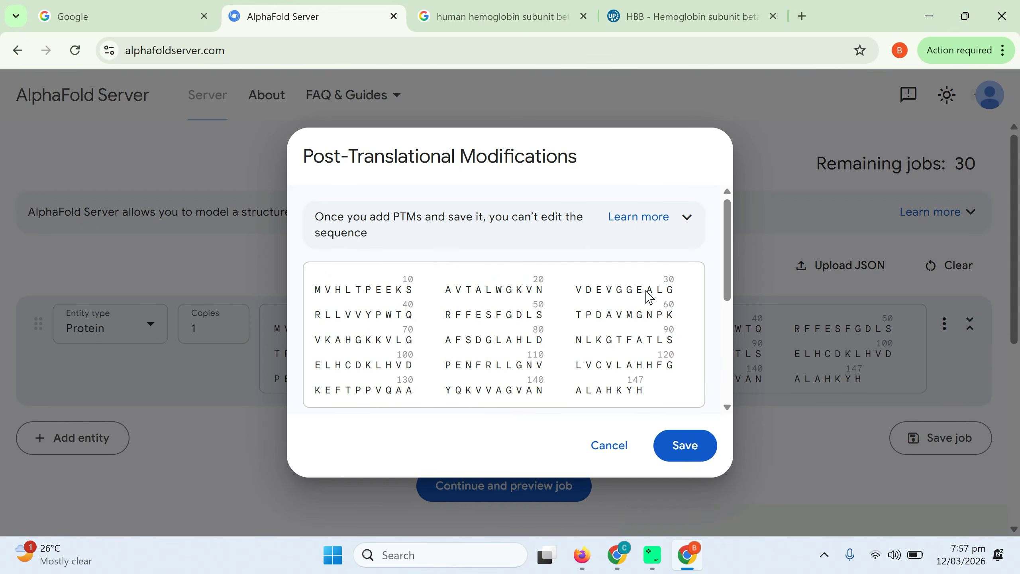
Browse the modification types offered for lysine 18, and save the modification settings with that entry removed
click(518, 292)
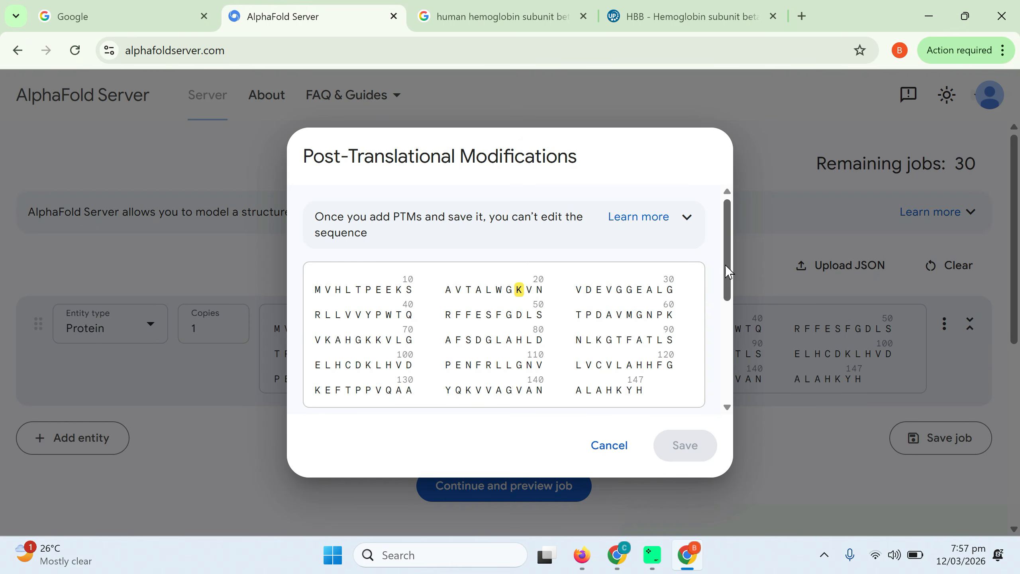
drag(728, 271, 729, 354)
click(539, 243)
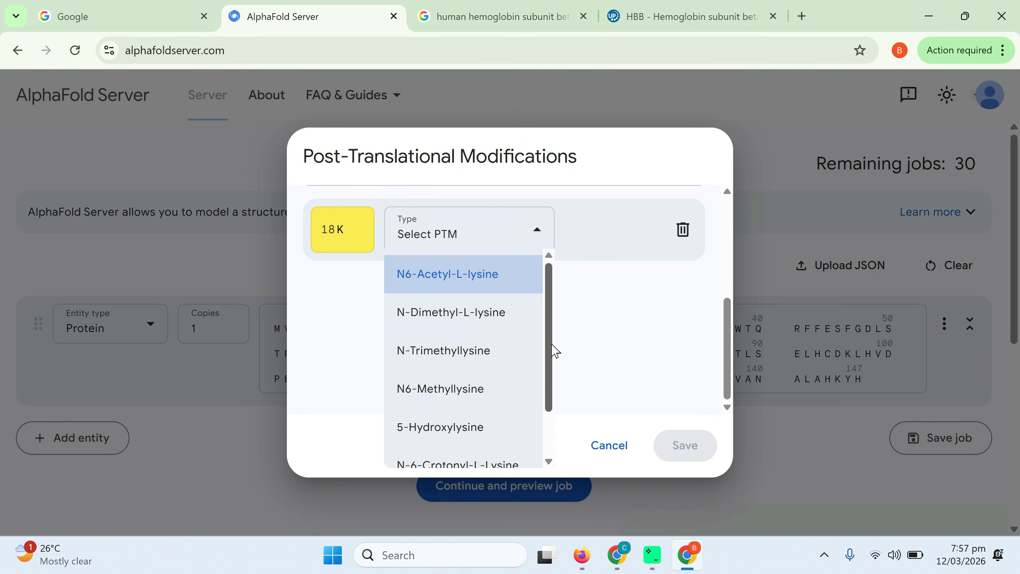
drag(553, 346, 553, 413)
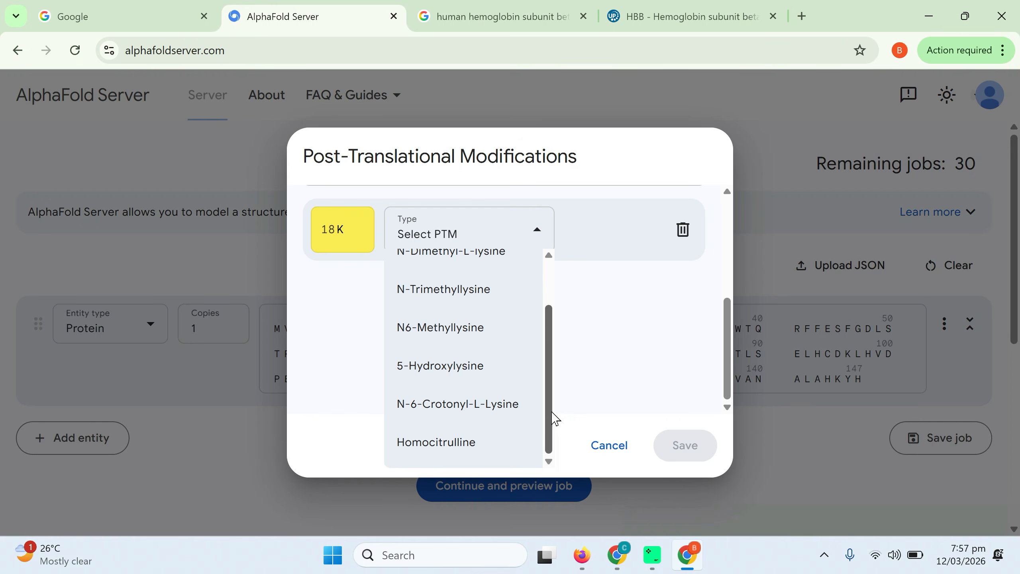
click(629, 370)
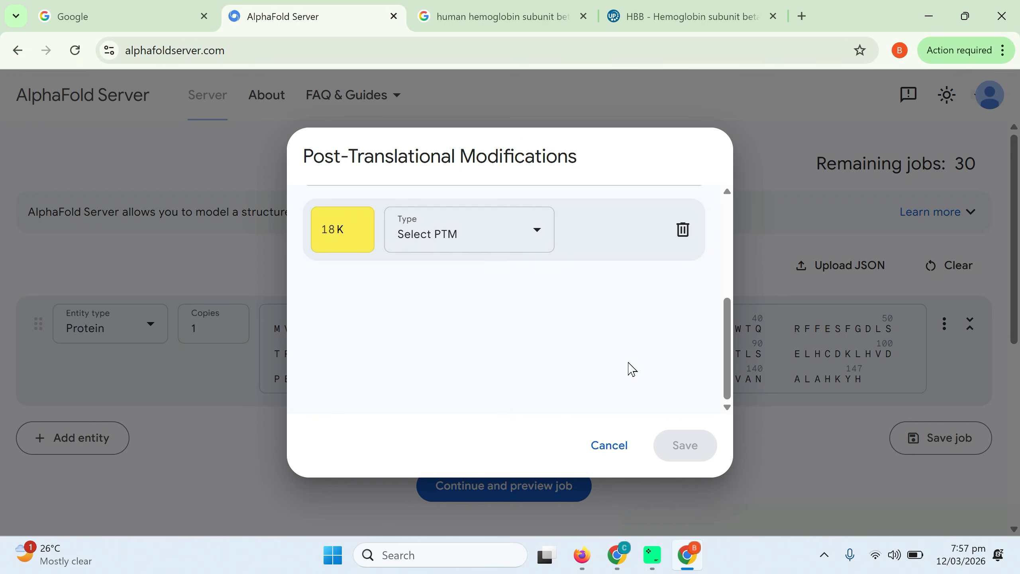
click(682, 236)
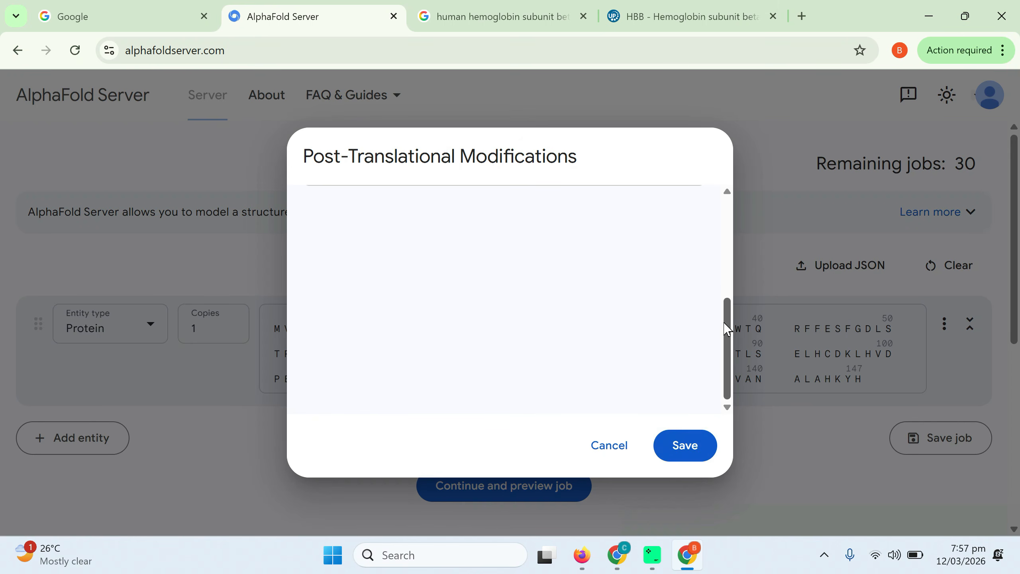
drag(724, 323, 725, 214)
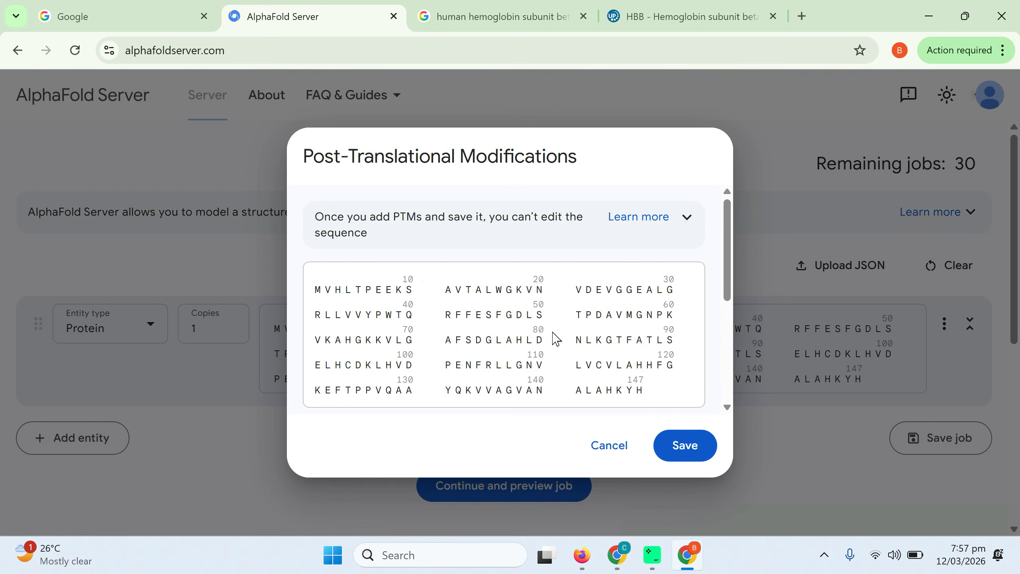
click(683, 450)
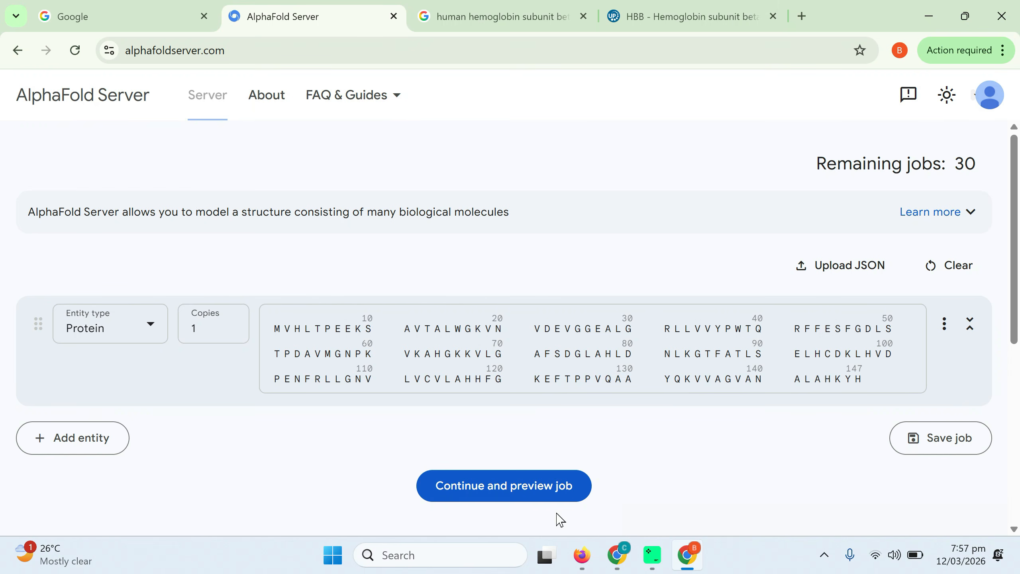
Preview the job and append "_HHSB" to its name, making it 2026-03-12_19:57_HHSB
click(531, 493)
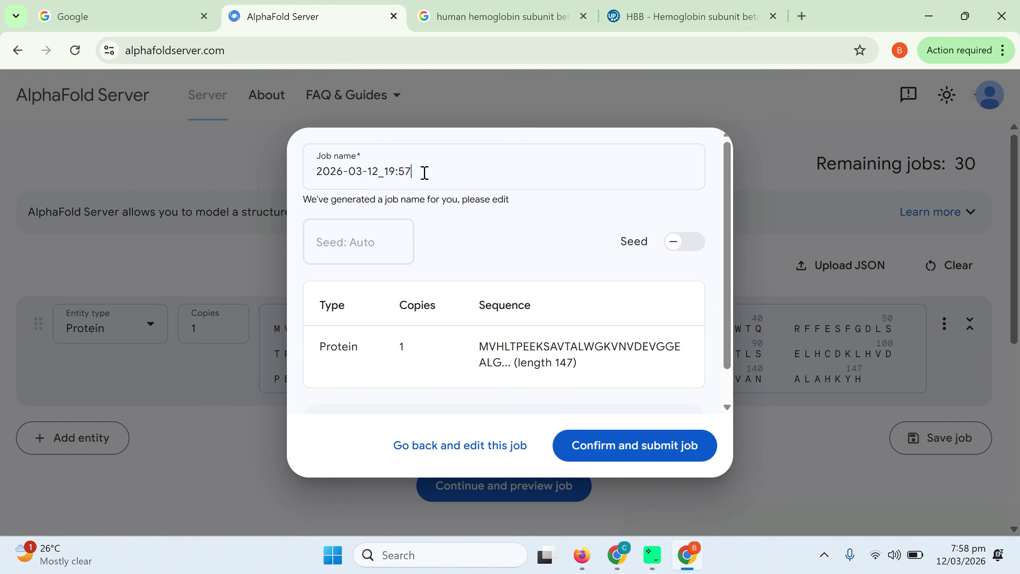
text(_)
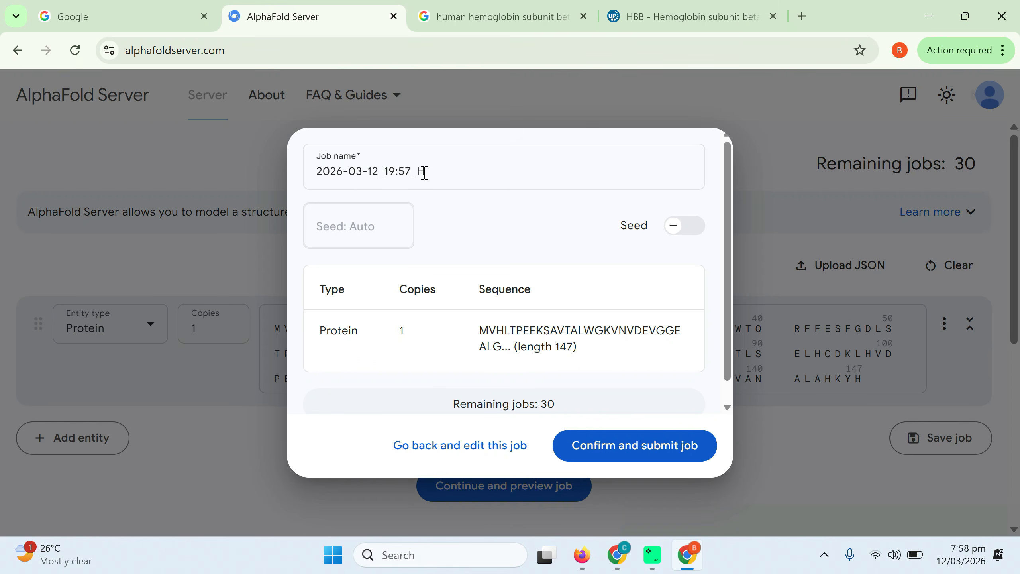
text(HHHSB)
key(Left)
key(Left)
key(BackSpace)
Try the manual seed option, return the seed to automatic, and submit the prediction job
click(692, 231)
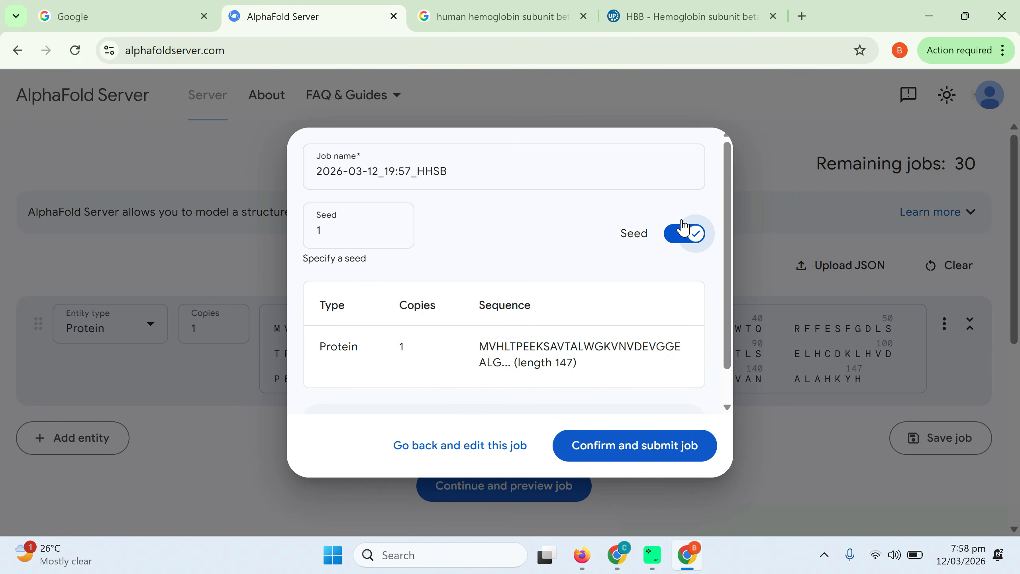
click(675, 240)
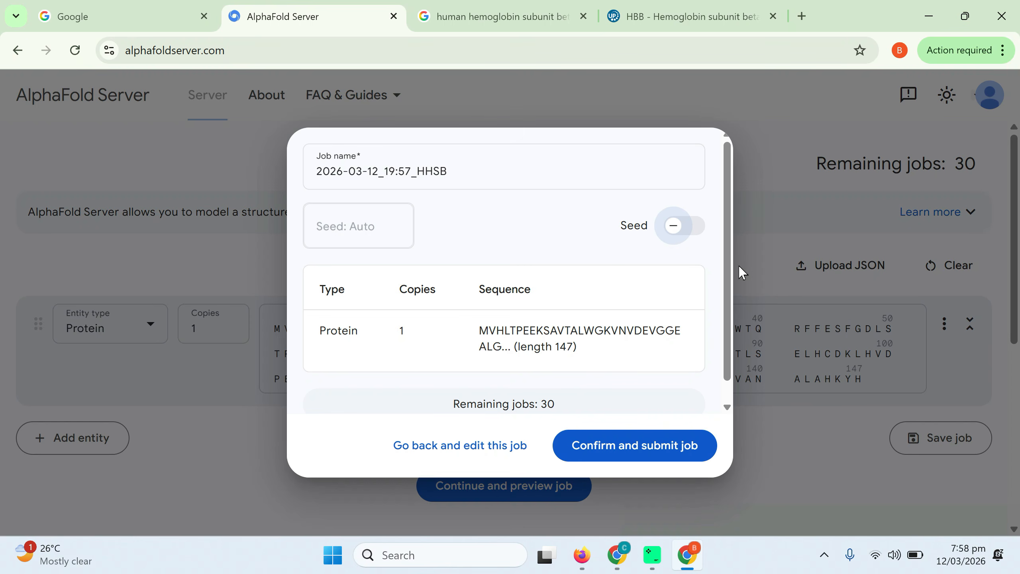
drag(728, 281, 729, 346)
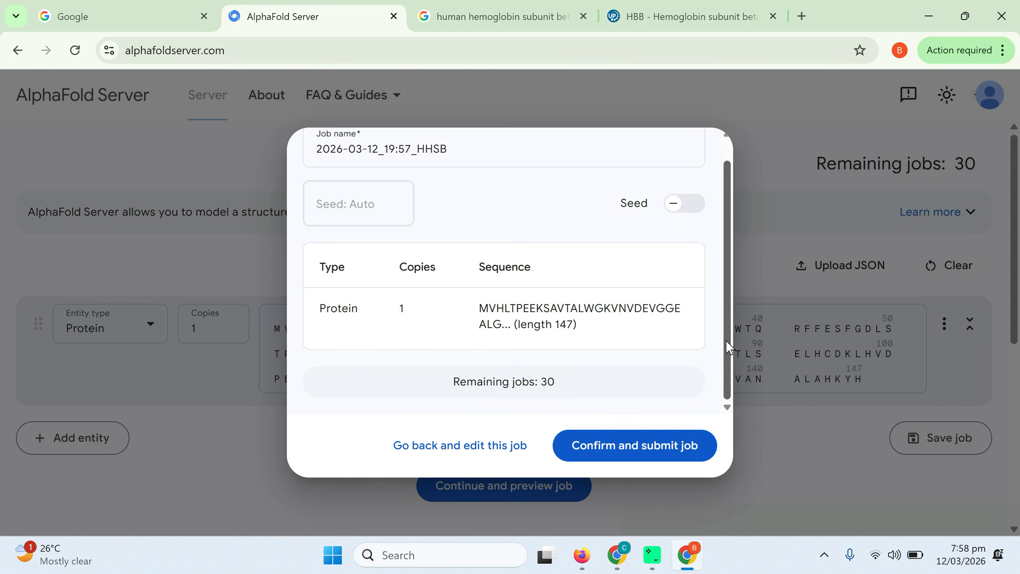
click(624, 457)
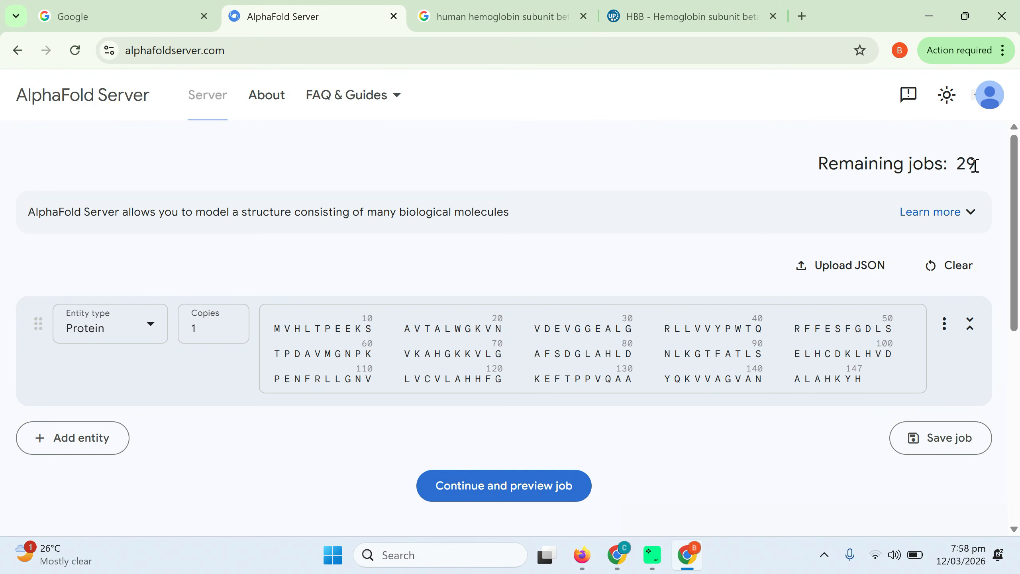
Open the completed job 2026-03-12_19:57_HHSB from the job history
drag(975, 165, 959, 165)
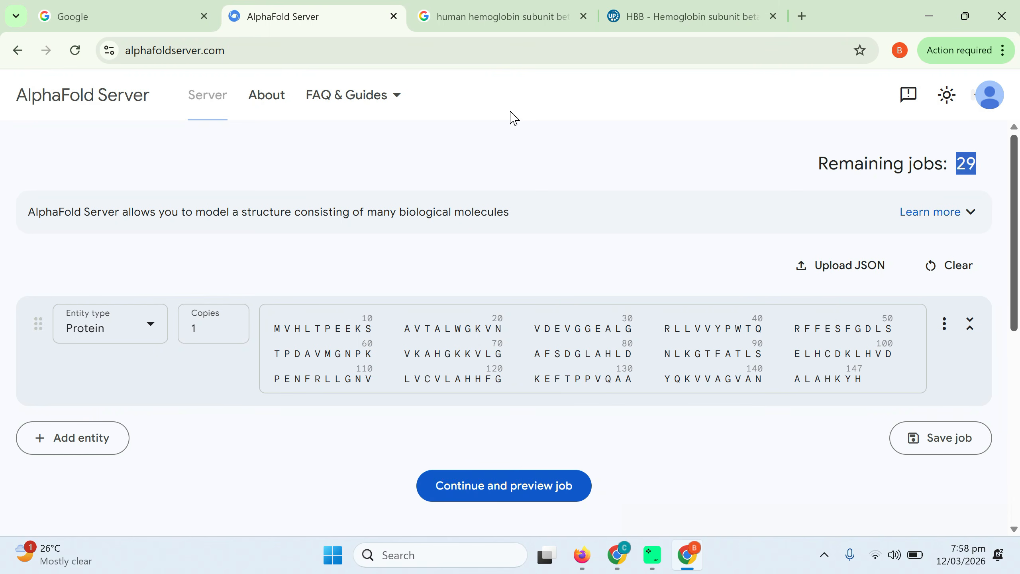
scroll(510, 160, down, 7)
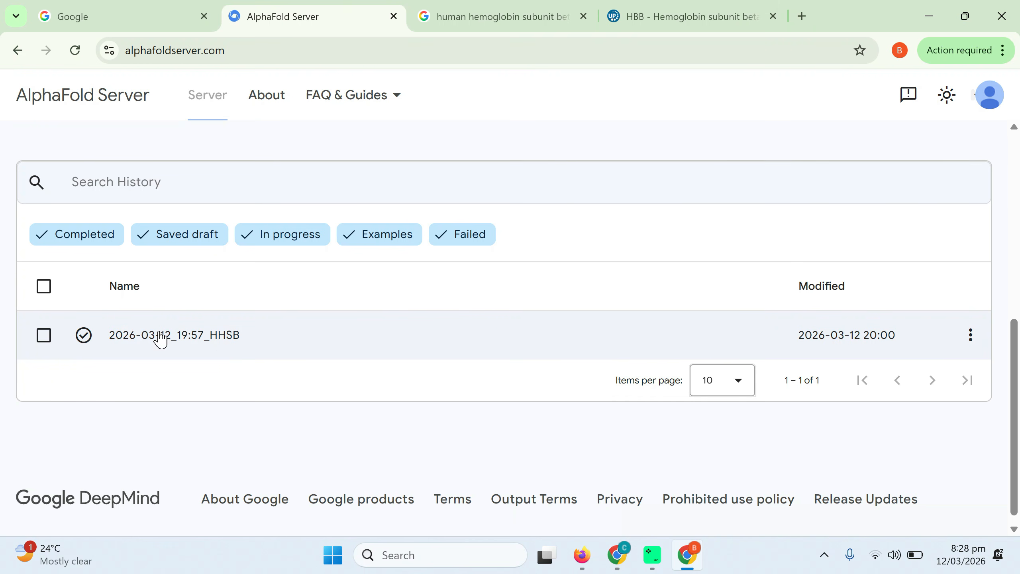
click(220, 343)
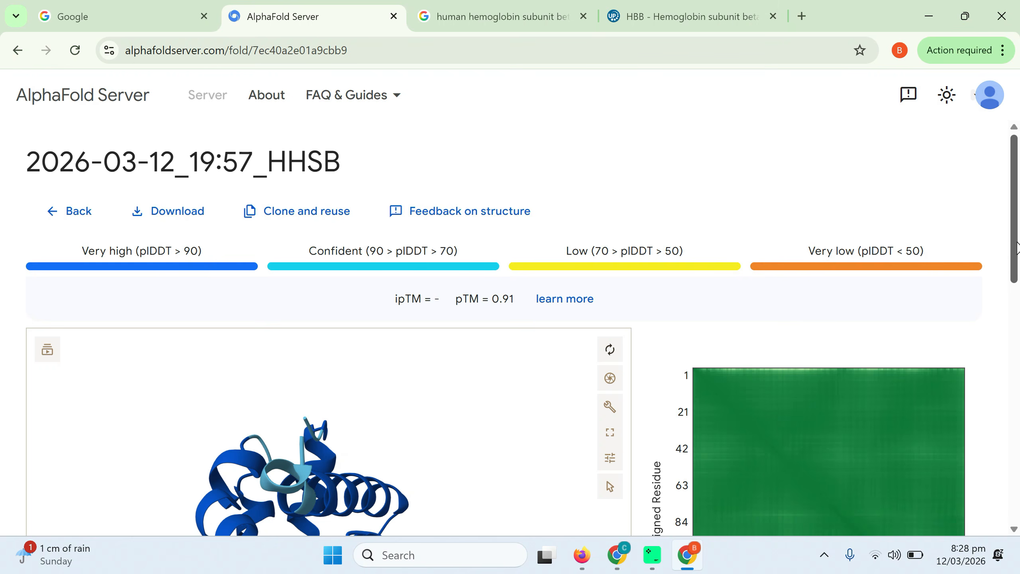
Examine the predicted structure from another angle, along with its confidence scores, expected position error plot and sequence information
scroll(1016, 282, down, 3)
drag(1016, 301, 1016, 346)
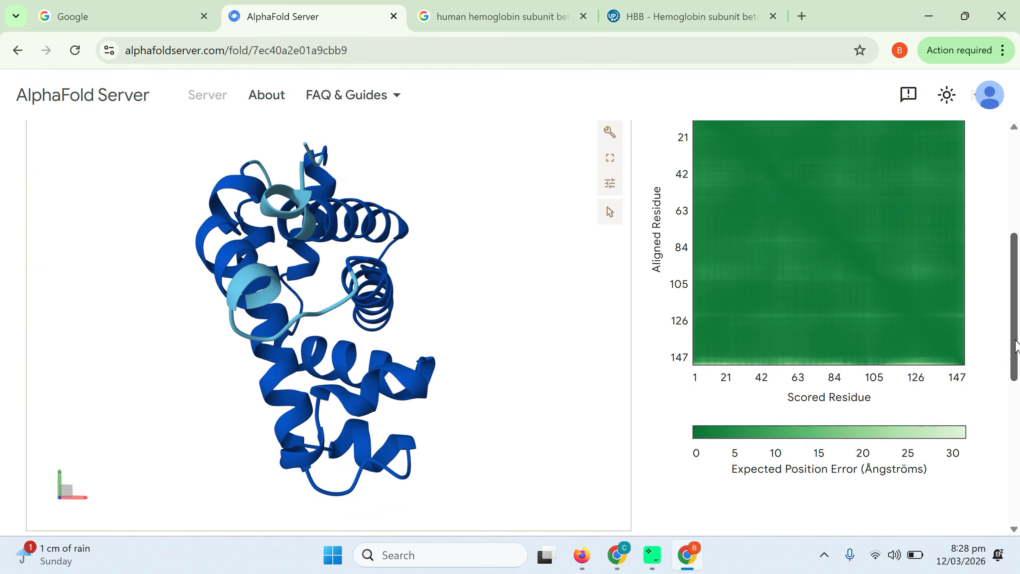
drag(521, 341, 440, 367)
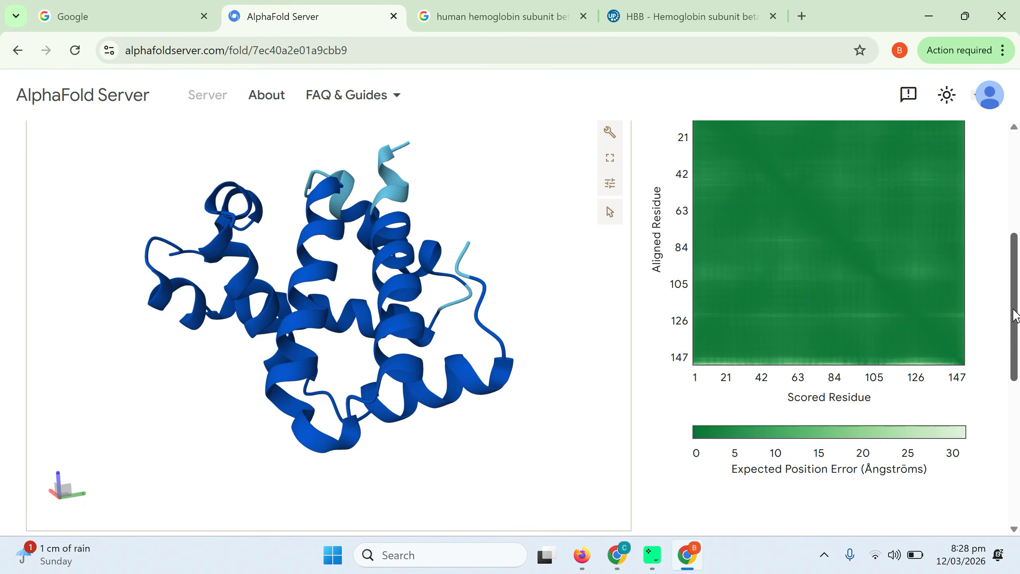
scroll(510, 182, down, 8)
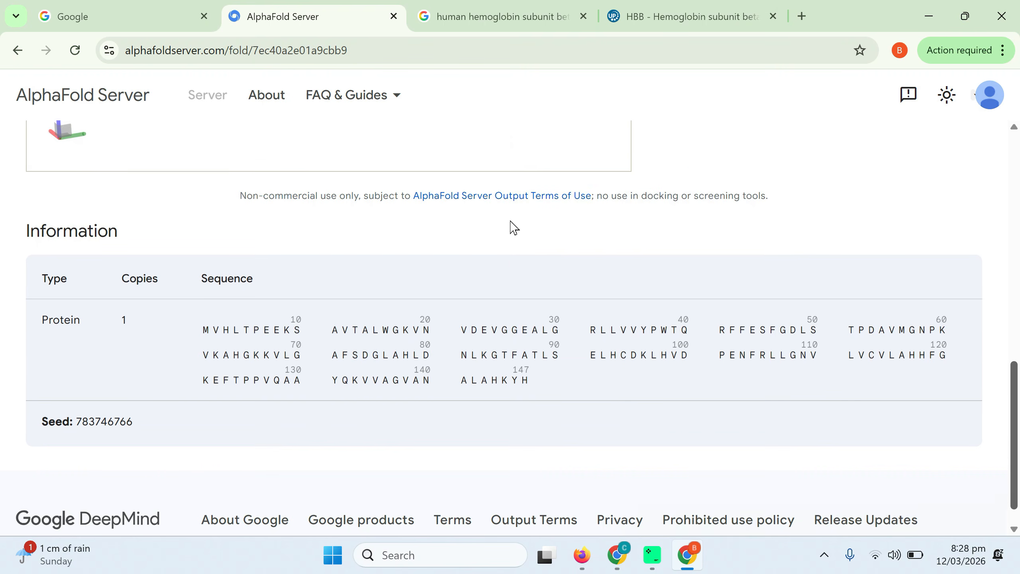
scroll(514, 231, up, 10)
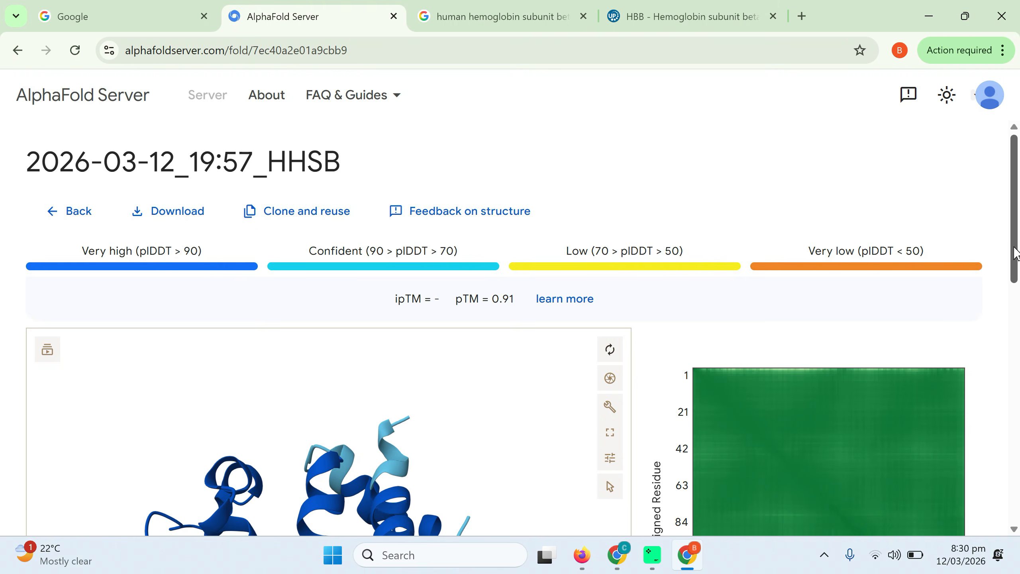
drag(1016, 253, 1018, 349)
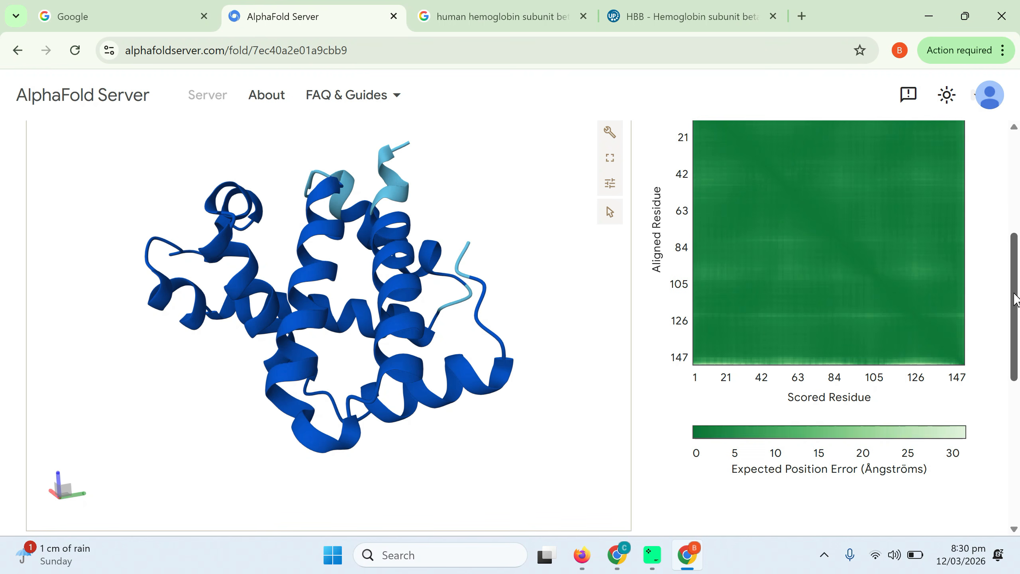
scroll(1016, 299, down, 10)
scroll(1016, 300, up, 10)
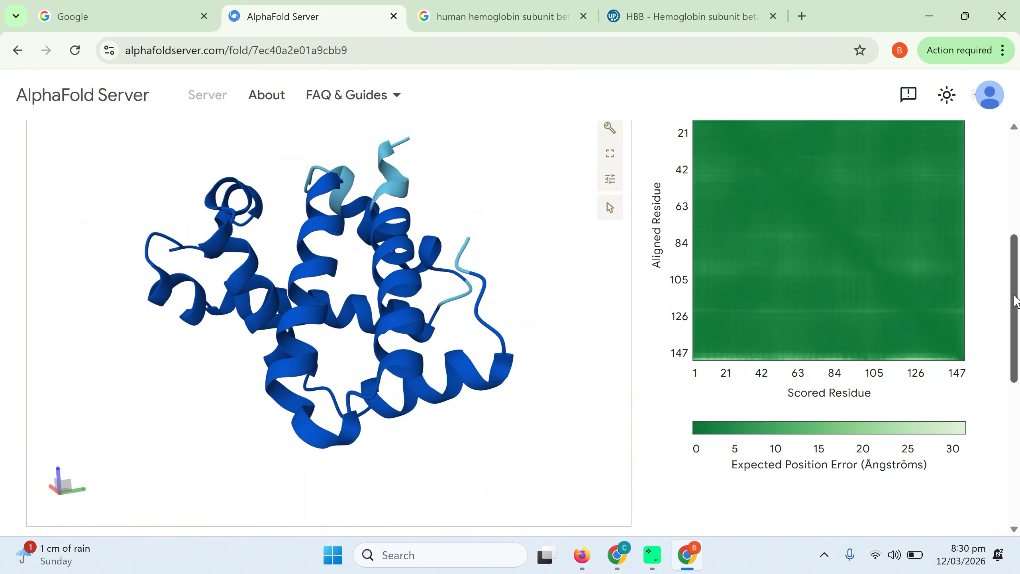
scroll(1016, 299, up, 6)
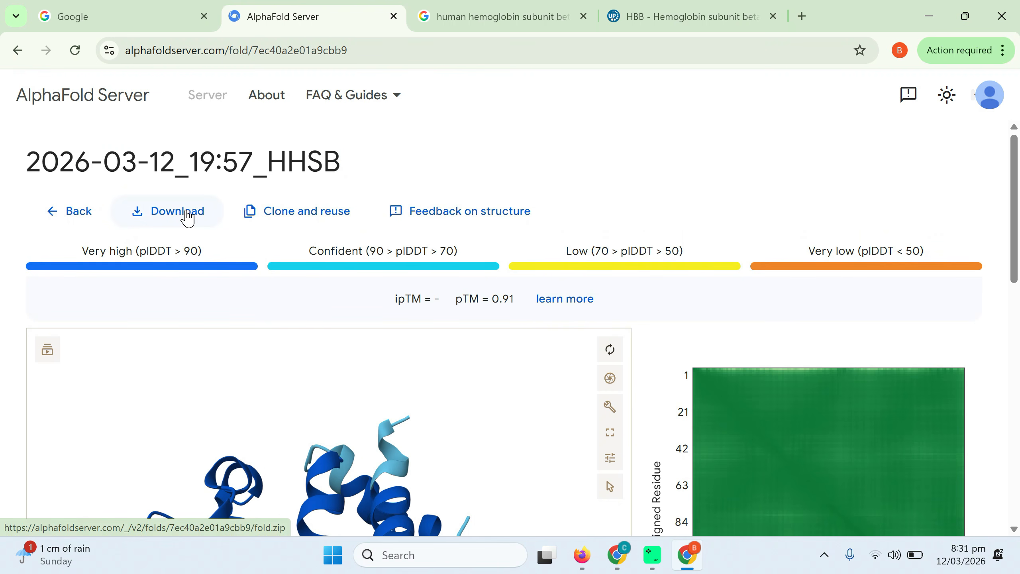
Download the prediction results and open the templates folder inside fold_2026_03_12_19_57_hhsb.zip in File Explorer
click(188, 218)
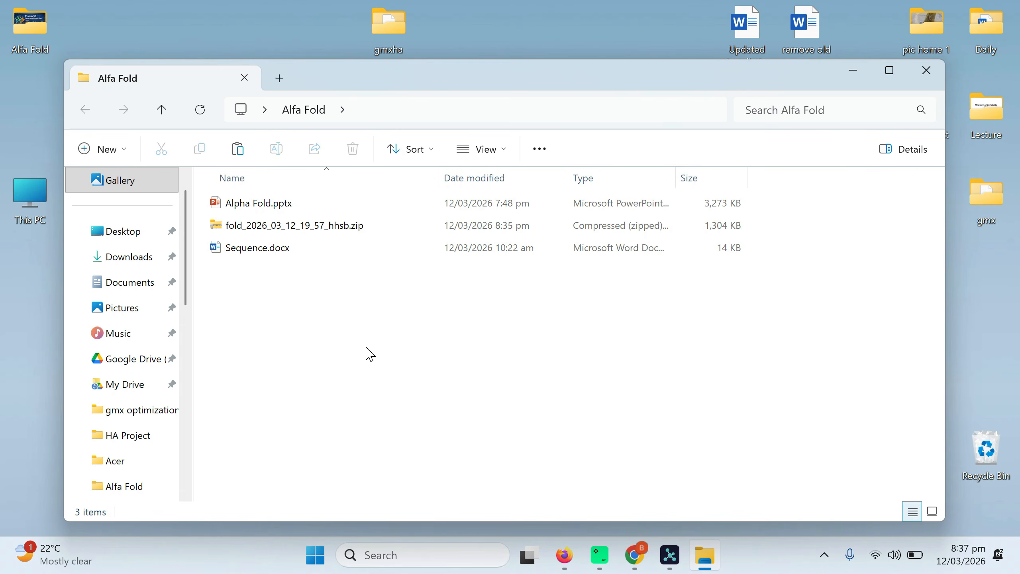
double_click(269, 234)
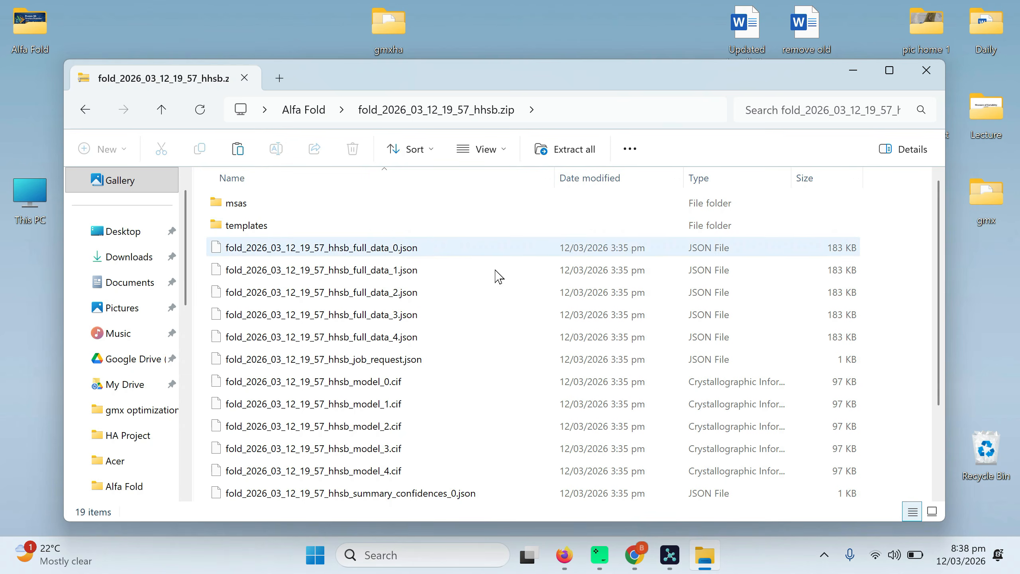
double_click(235, 229)
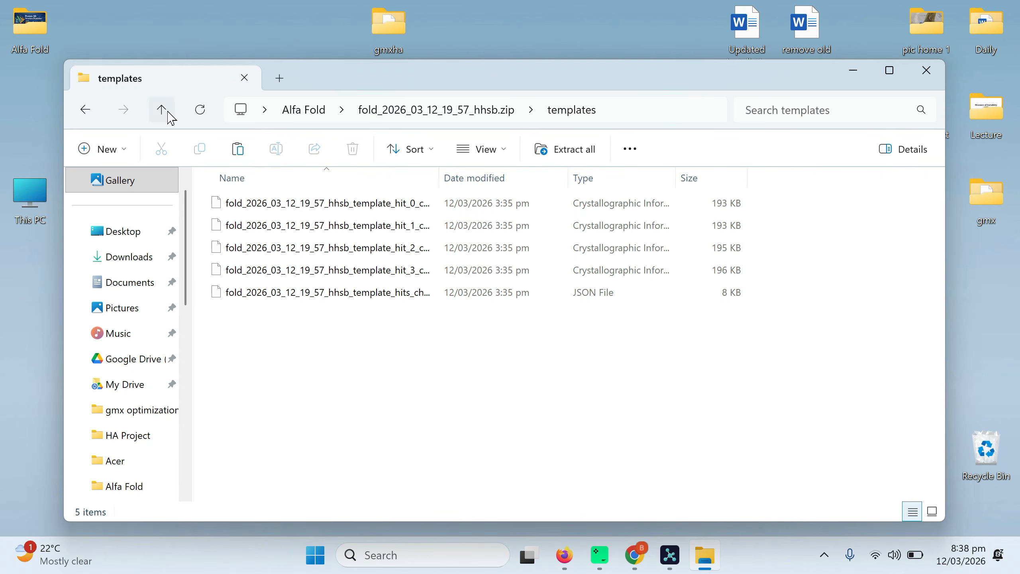
Copy fold_2026_03_12_19_57_hhsb_model_0.cif out of the zip archive into the Alfa Fold folder
click(171, 116)
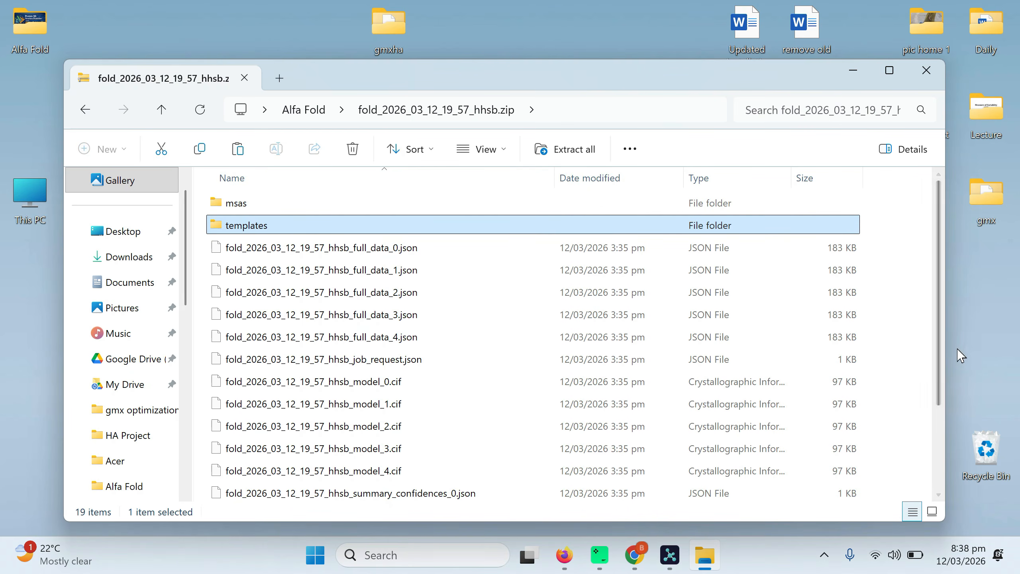
drag(942, 367, 941, 428)
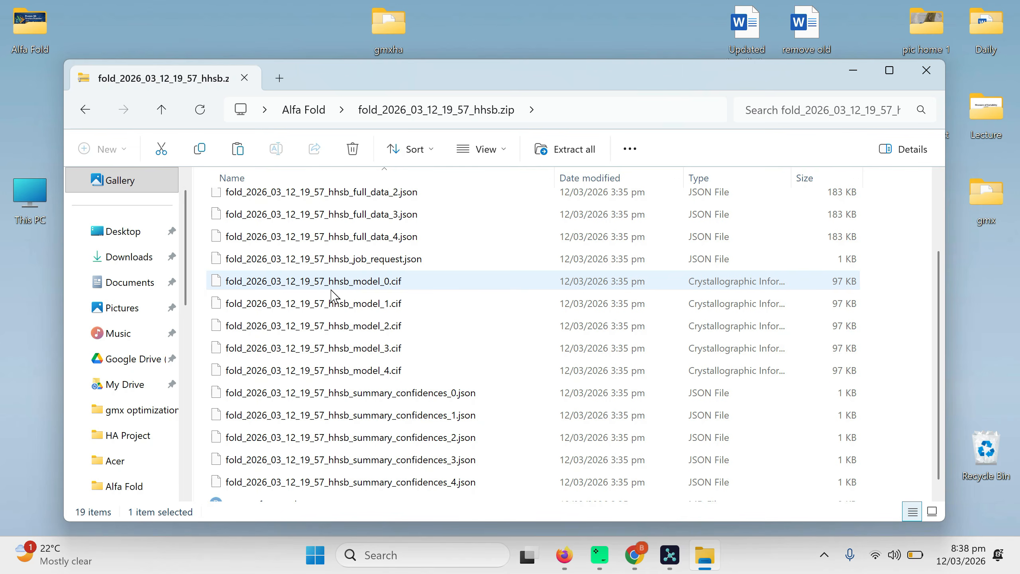
click(355, 288)
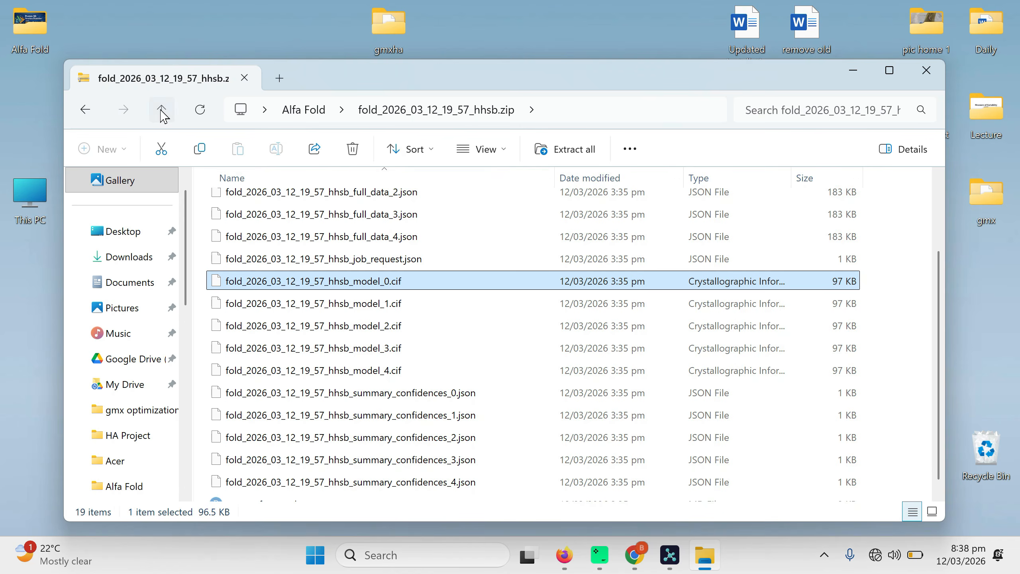
click(161, 112)
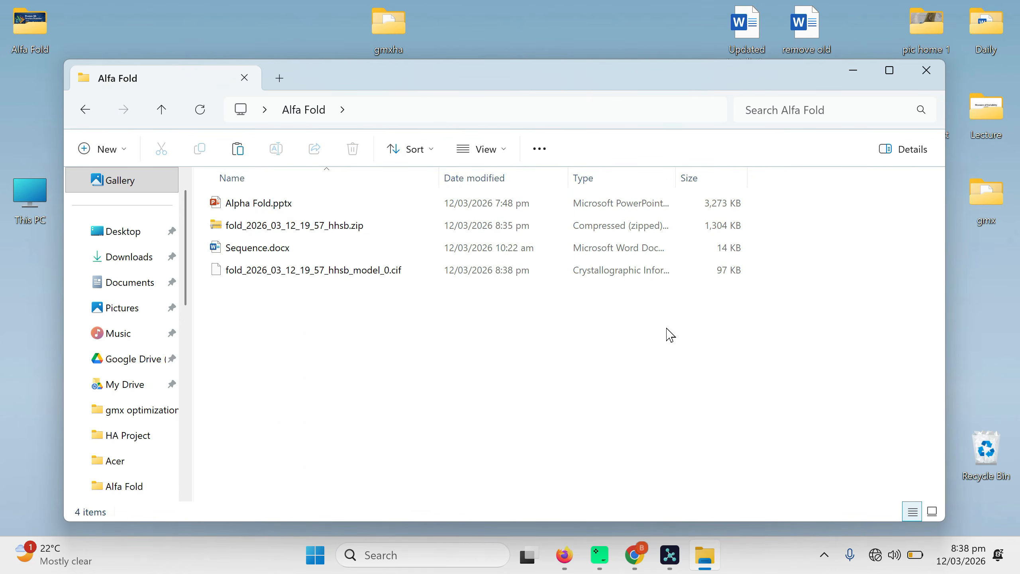
Look briefly at the PyMOL window, and view the PyMOL 3.1 download options on pymol.org in Chrome
click(670, 560)
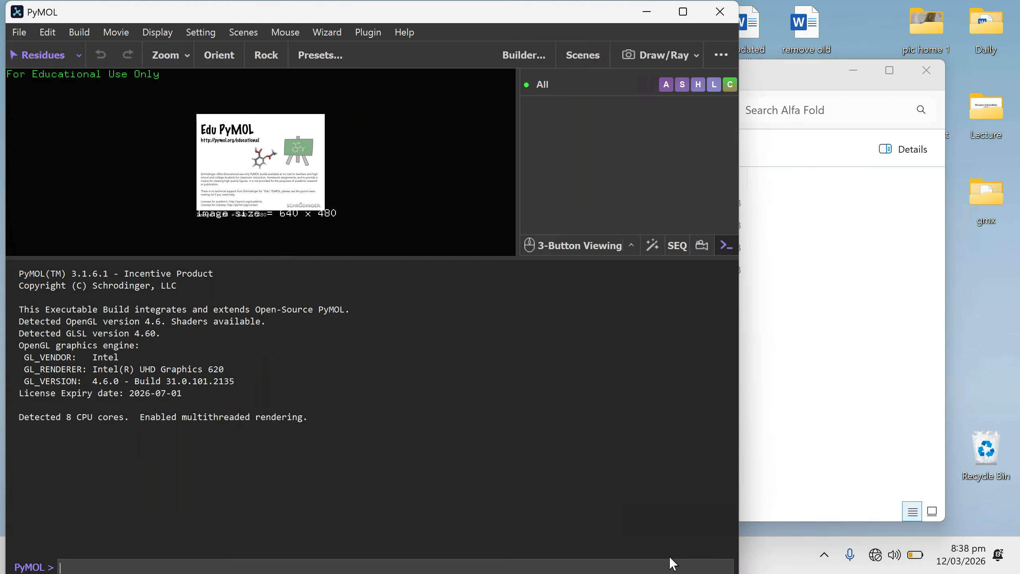
click(642, 16)
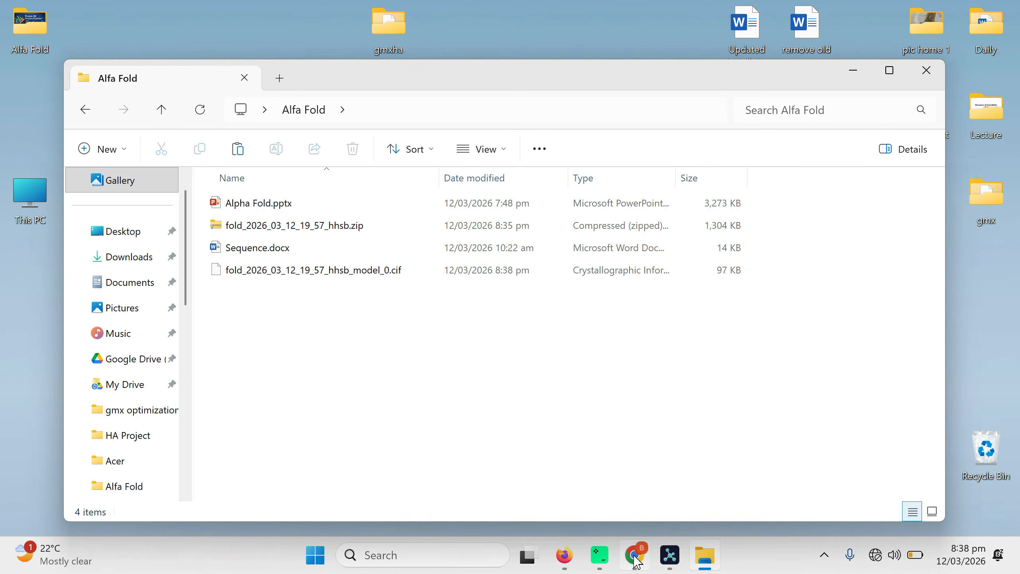
click(634, 557)
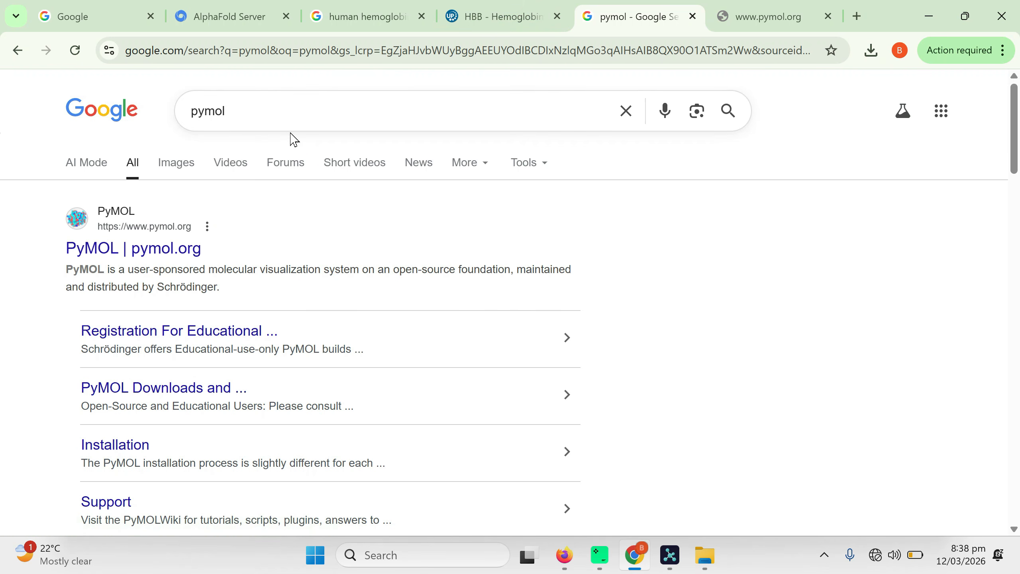
click(287, 108)
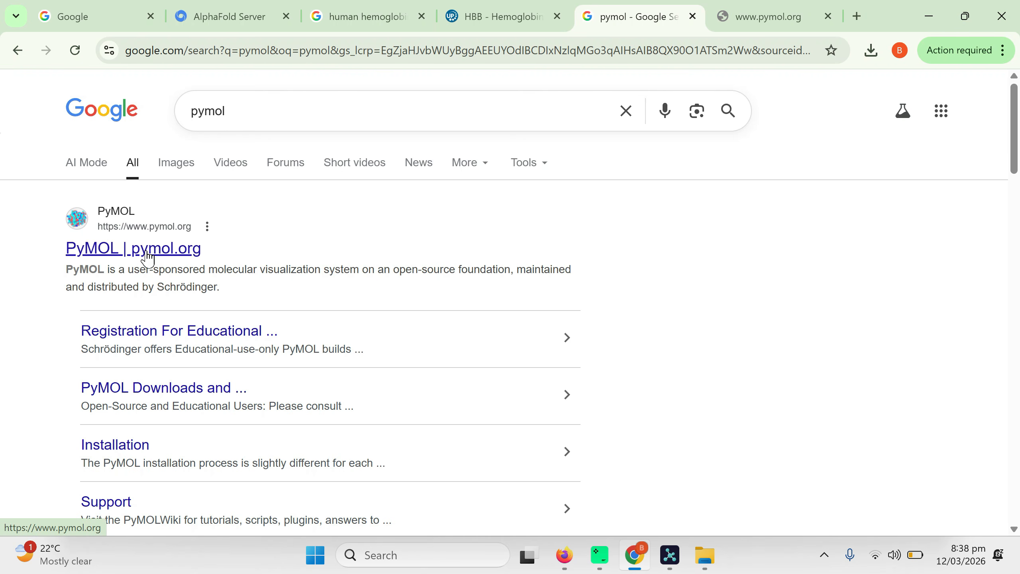
click(753, 16)
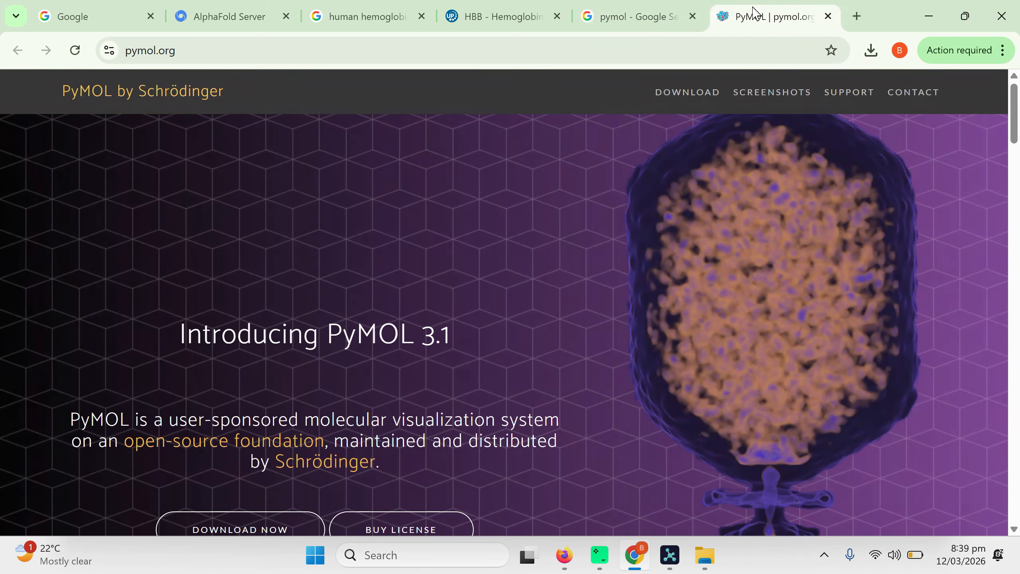
scroll(197, 265, down, 1)
click(240, 470)
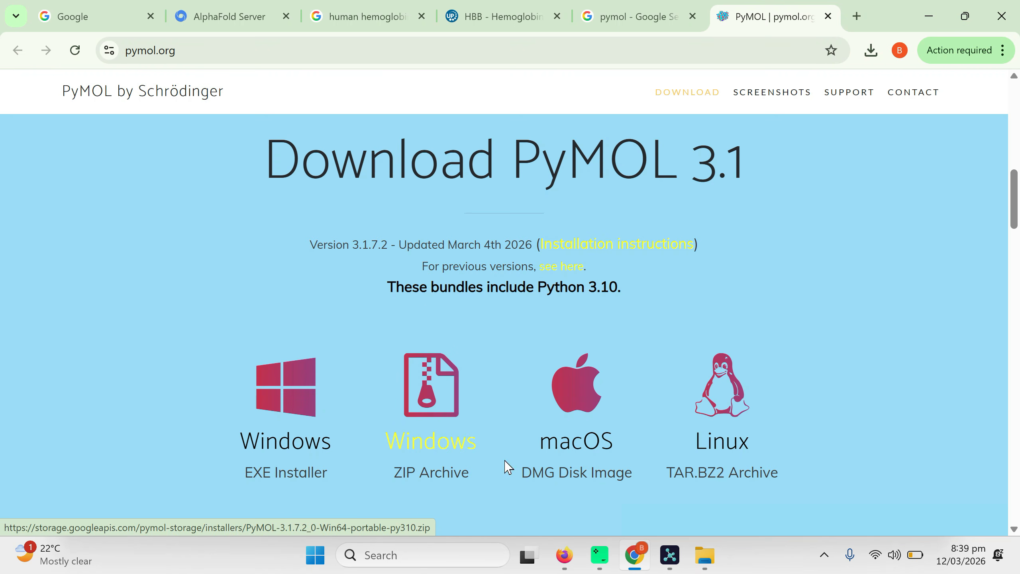
Switch to PyMOL, enlarge the molecule viewer above the command log, and maximize the window
click(670, 555)
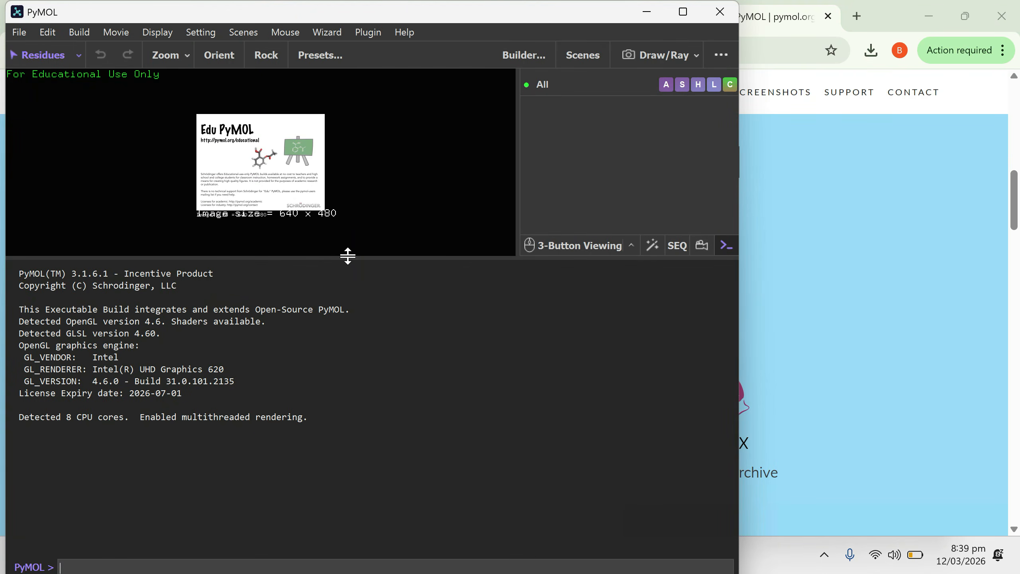
drag(350, 259, 361, 464)
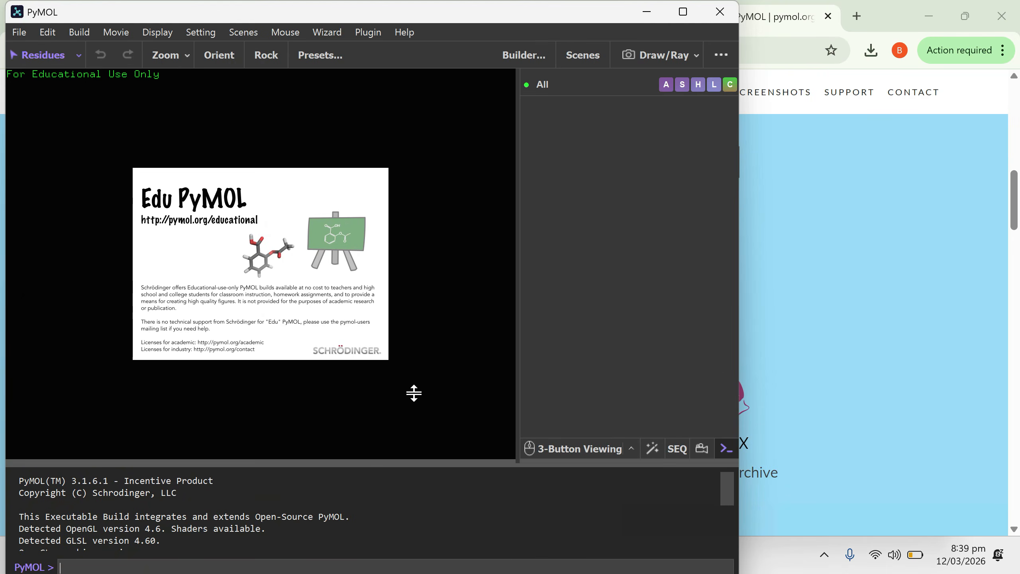
click(688, 19)
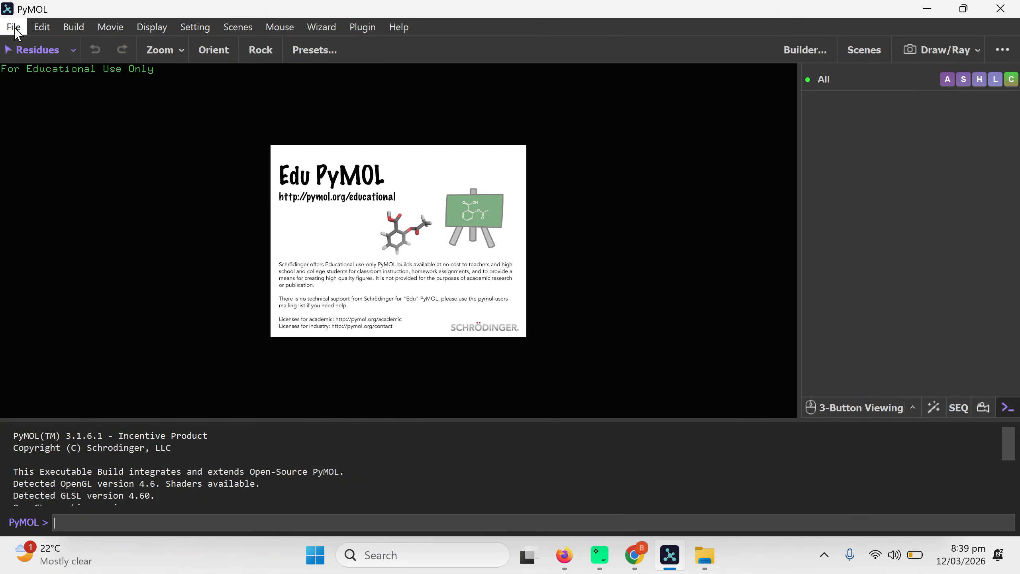
Open fold_2026_03_12_19_57_hhsb_model_0.cif from the Alfa Fold folder on the Desktop in PyMOL
click(15, 29)
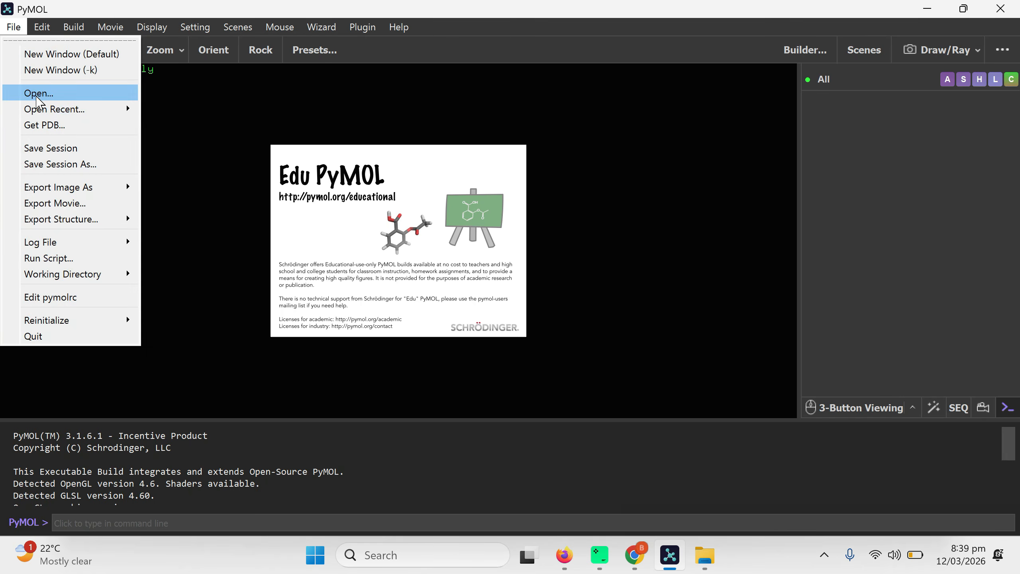
click(36, 98)
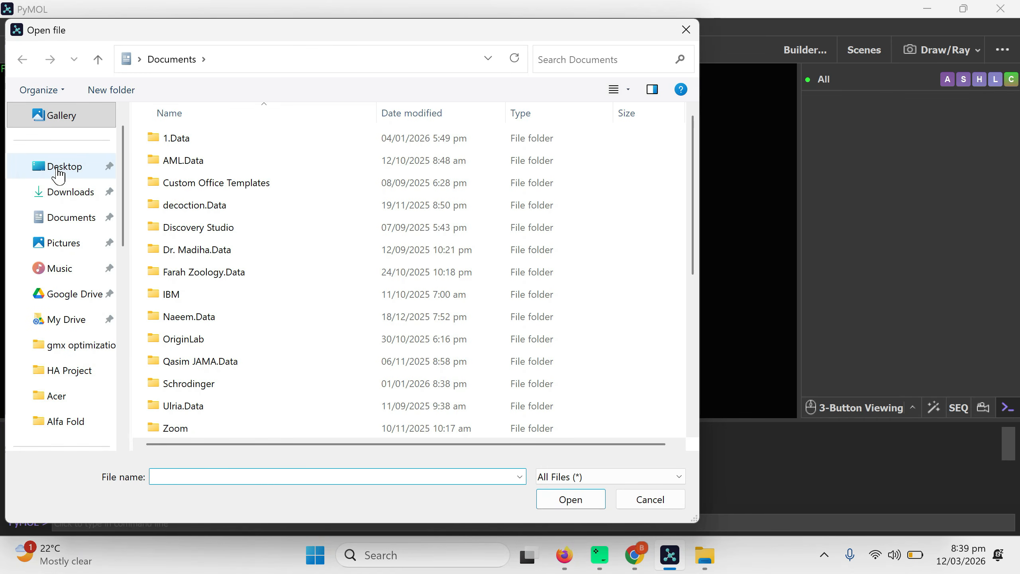
click(58, 173)
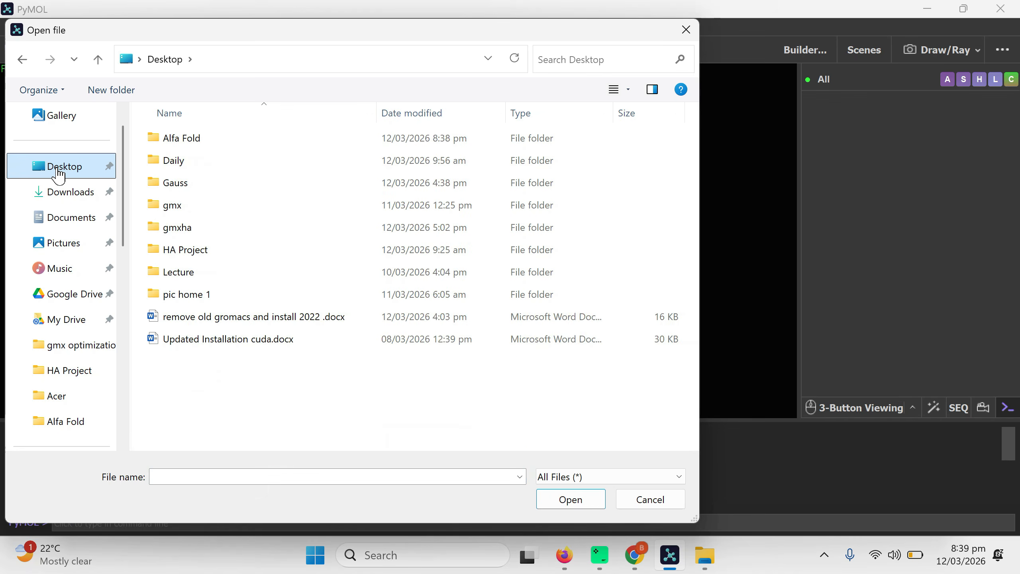
click(193, 144)
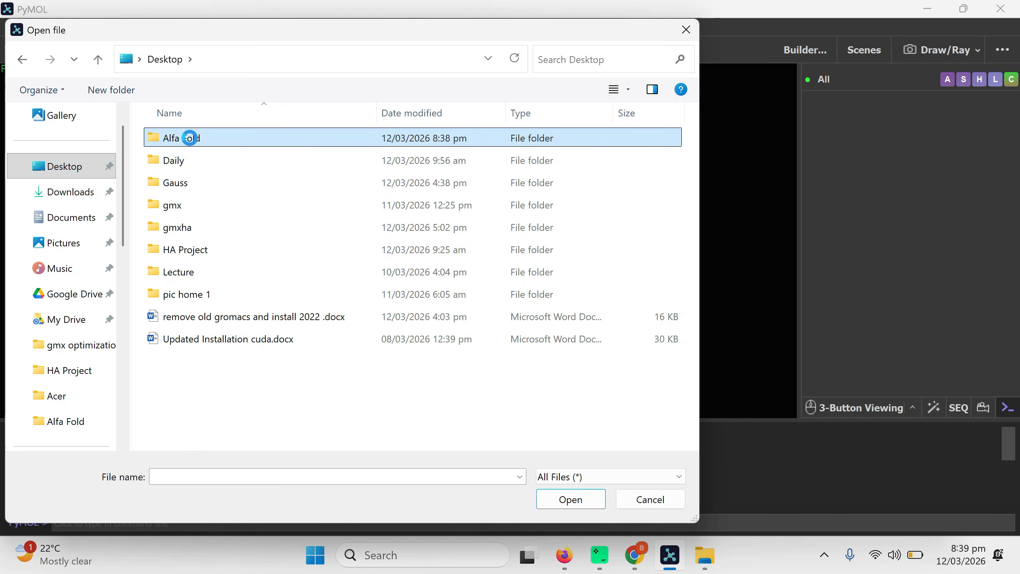
double_click(194, 144)
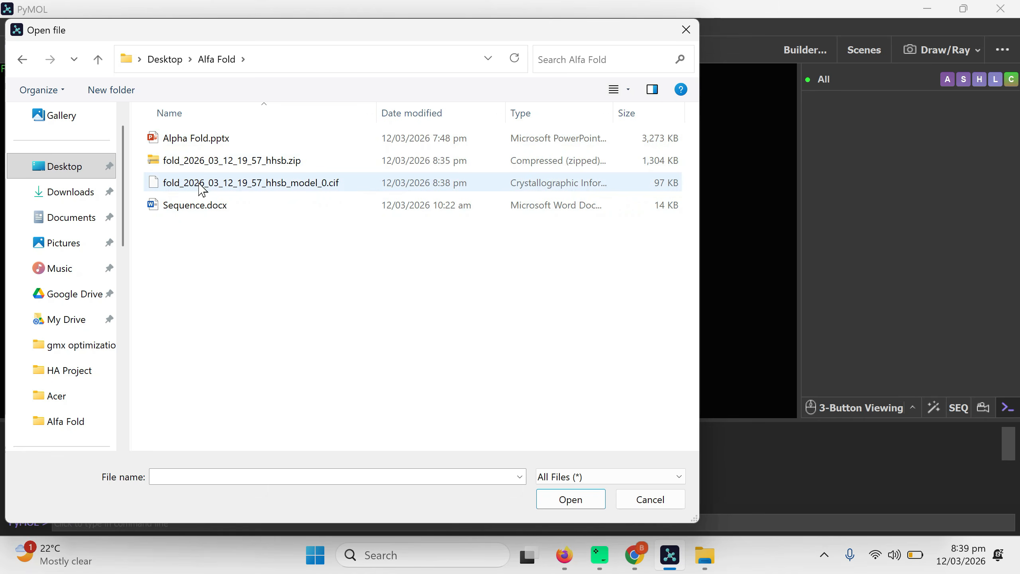
click(266, 188)
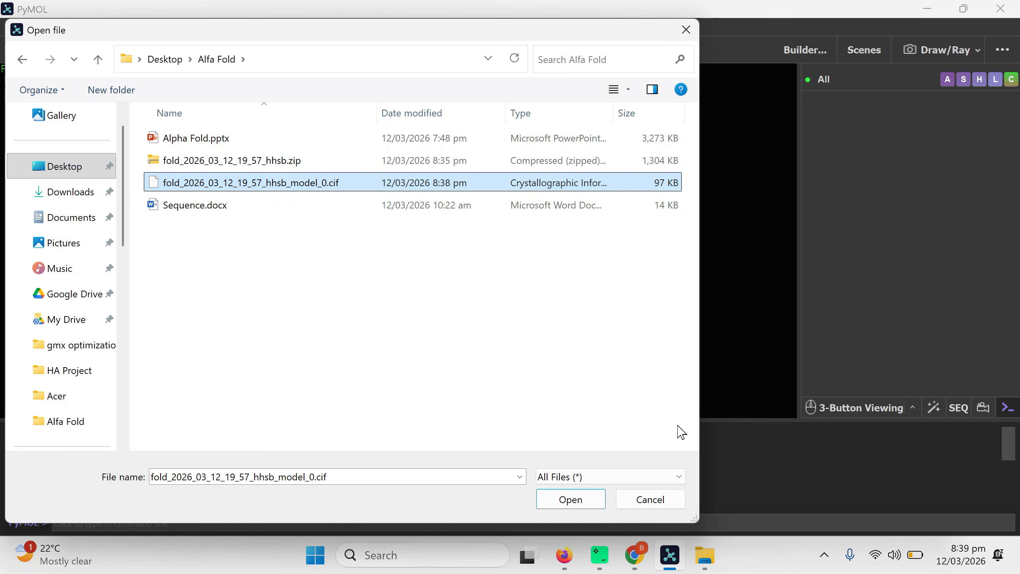
click(583, 502)
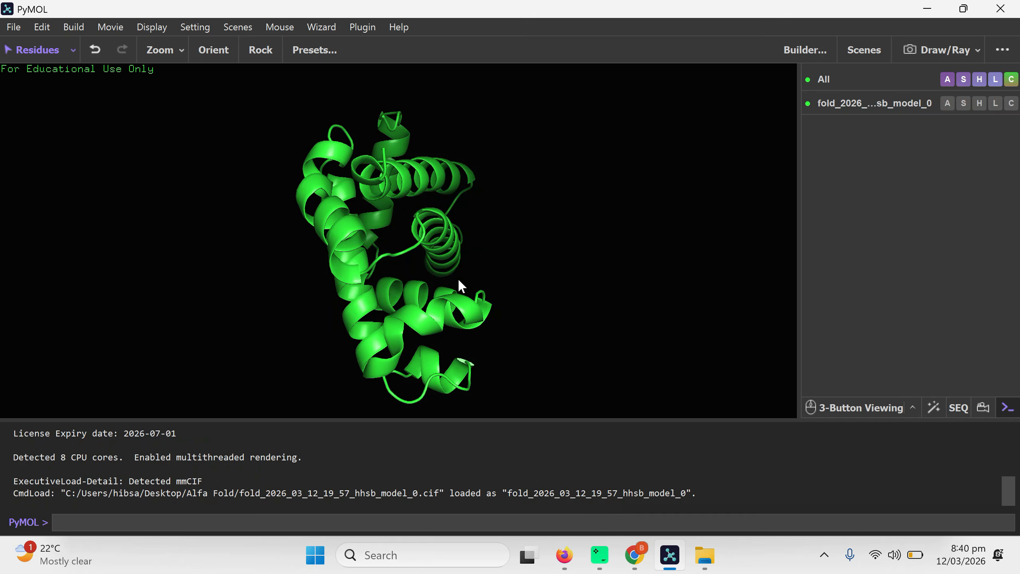
Rotate the loaded protein structure and display its amino acid sequence above the model
drag(514, 262, 395, 288)
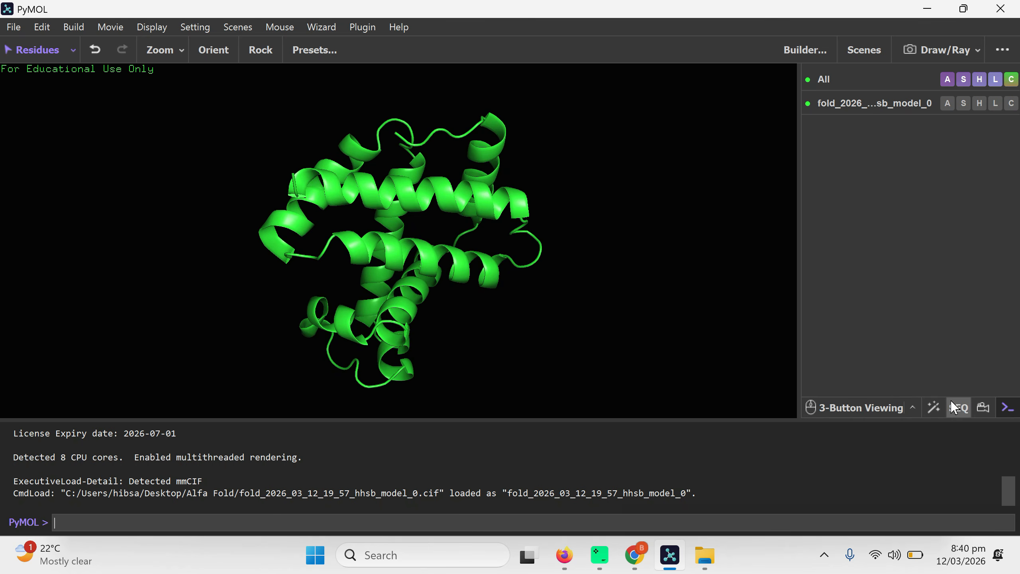
click(958, 407)
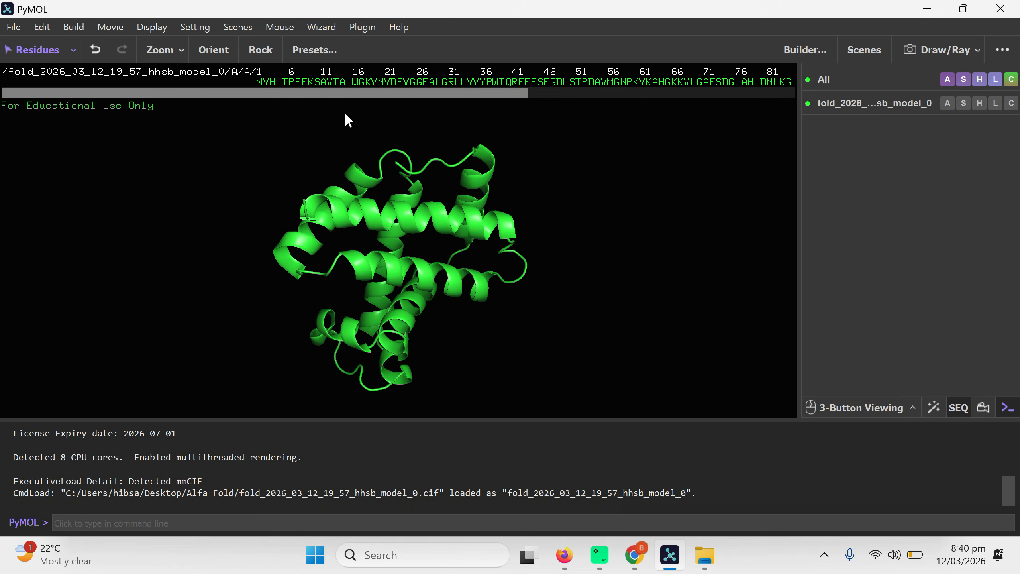
drag(348, 96, 324, 105)
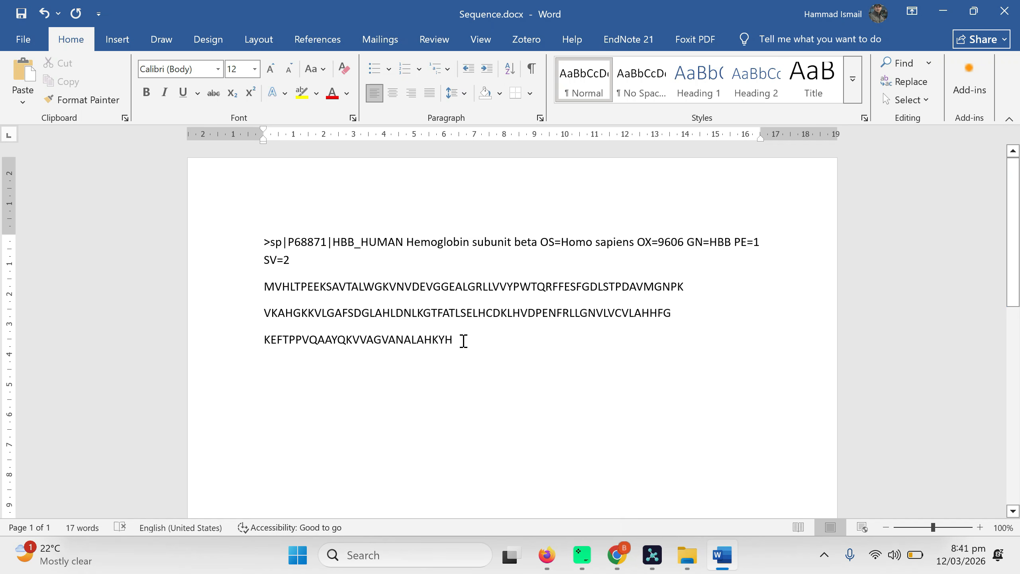
In Sequence.docx in Word, duplicate the hemoglobin subunit beta FASTA entry below the original and title the copy Mutated
drag(464, 340, 222, 252)
key(ctrl+c)
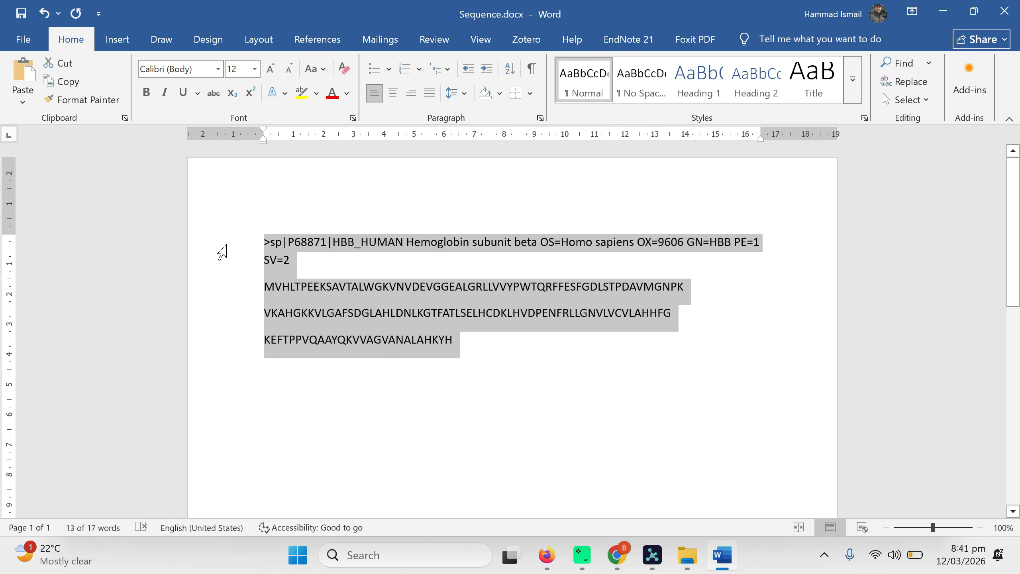
click(305, 392)
key(Return)
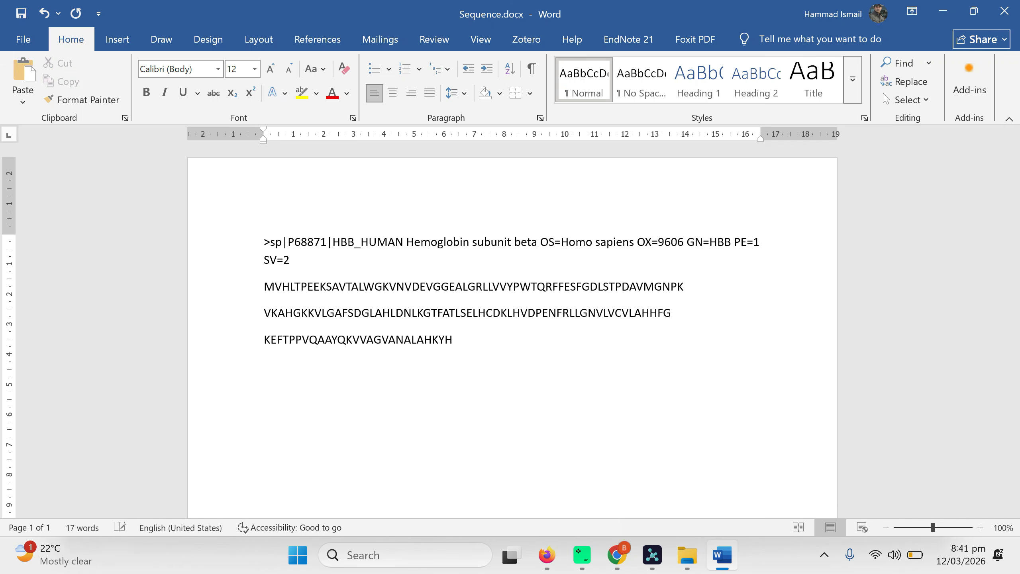
key(ctrl+v)
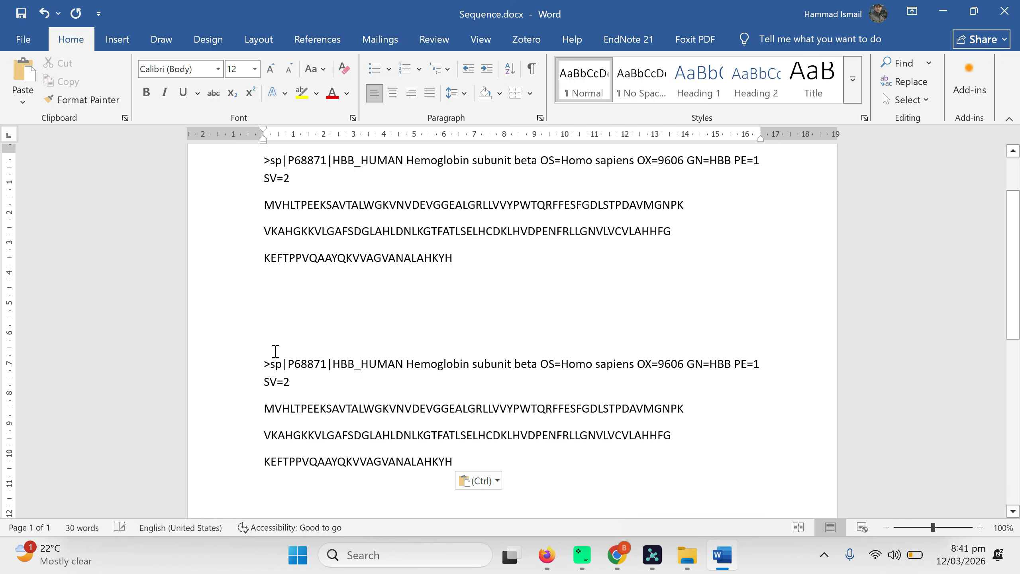
text(Muta)
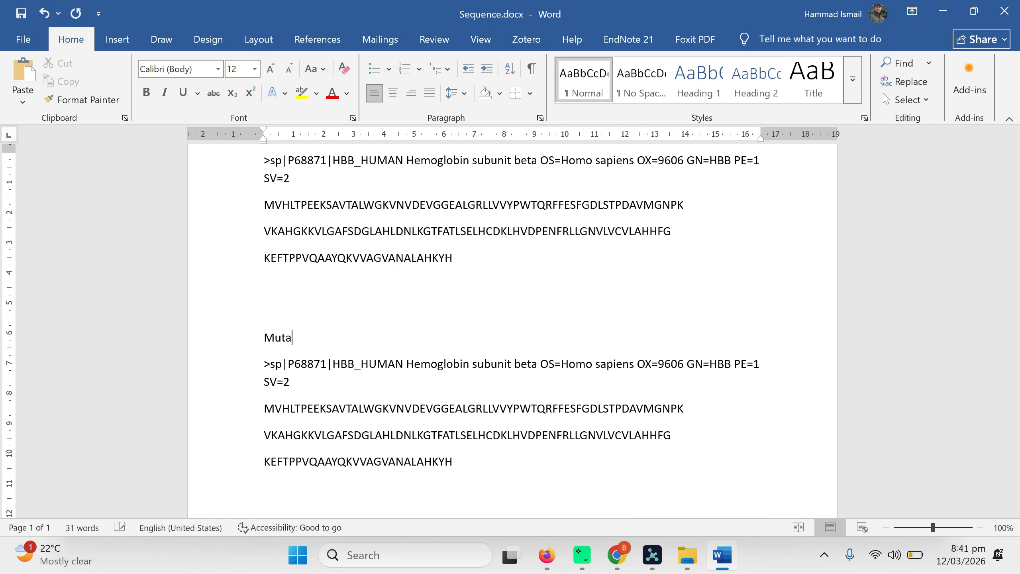
text(ted)
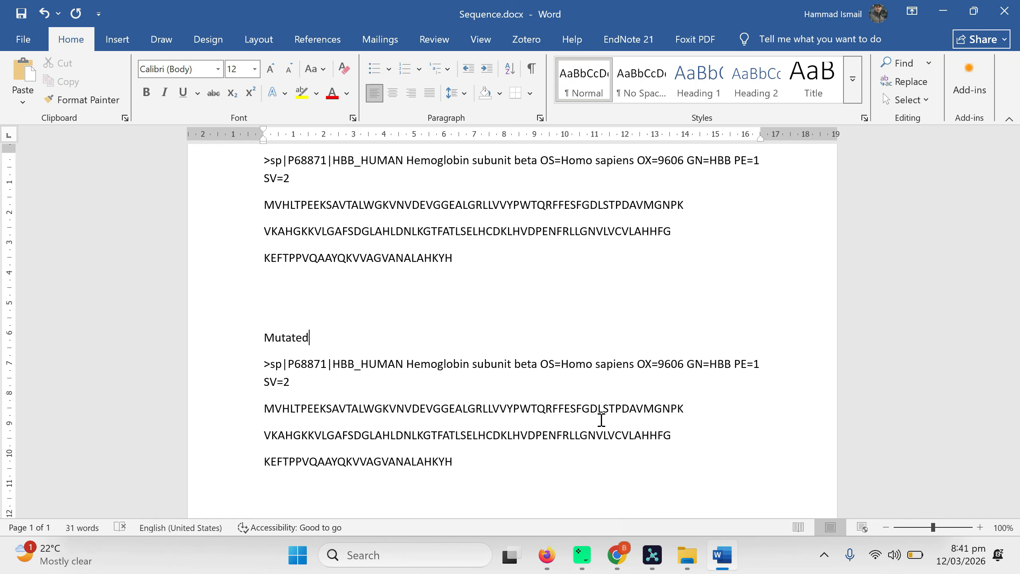
Replace the last seven residues of the mutated copy's first sequence line with PPPPPPP and color them red
click(684, 408)
key(BackSpace)
key(BackSpace)
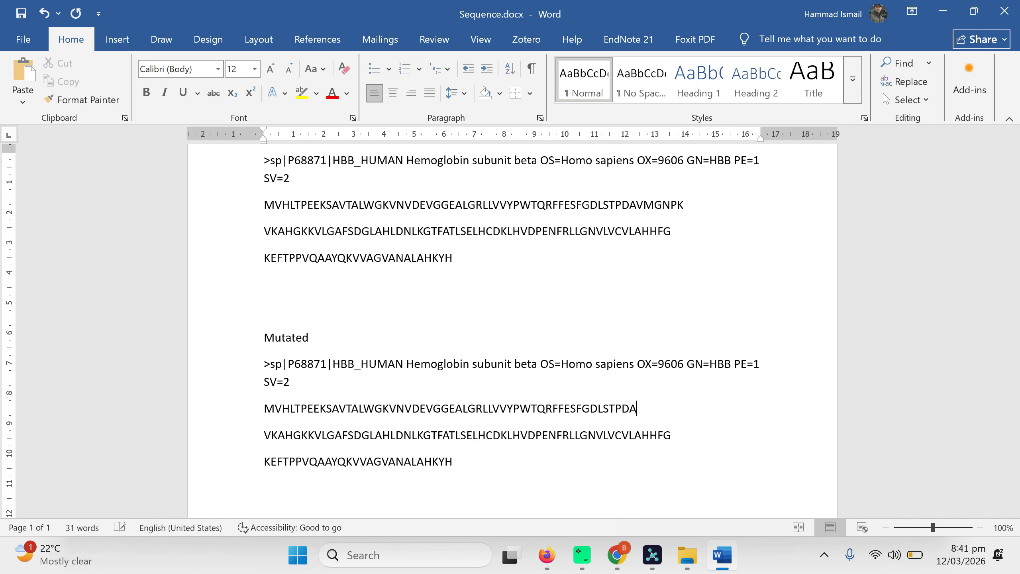
text(PPPPPPP)
drag(683, 409, 630, 409)
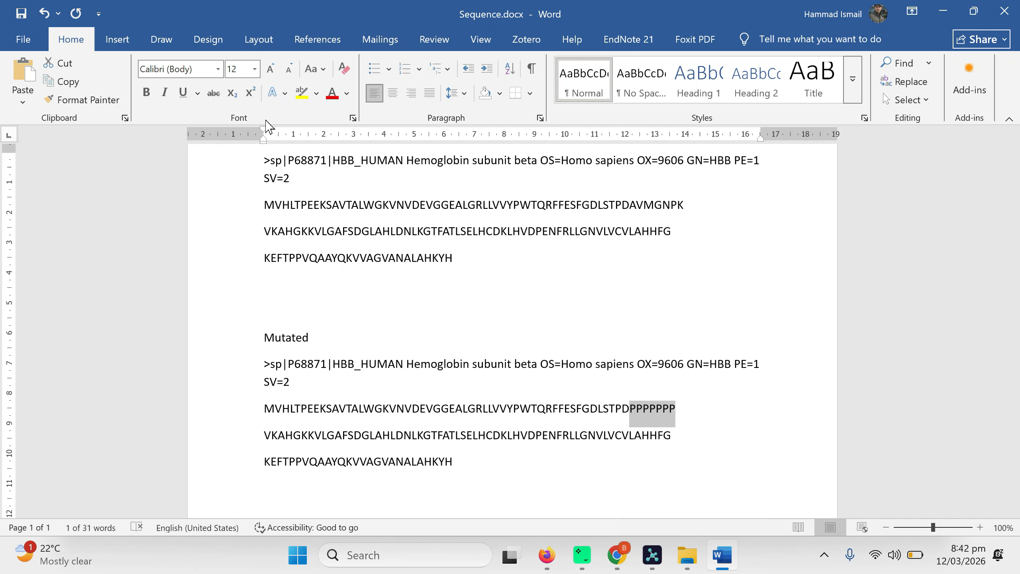
click(332, 93)
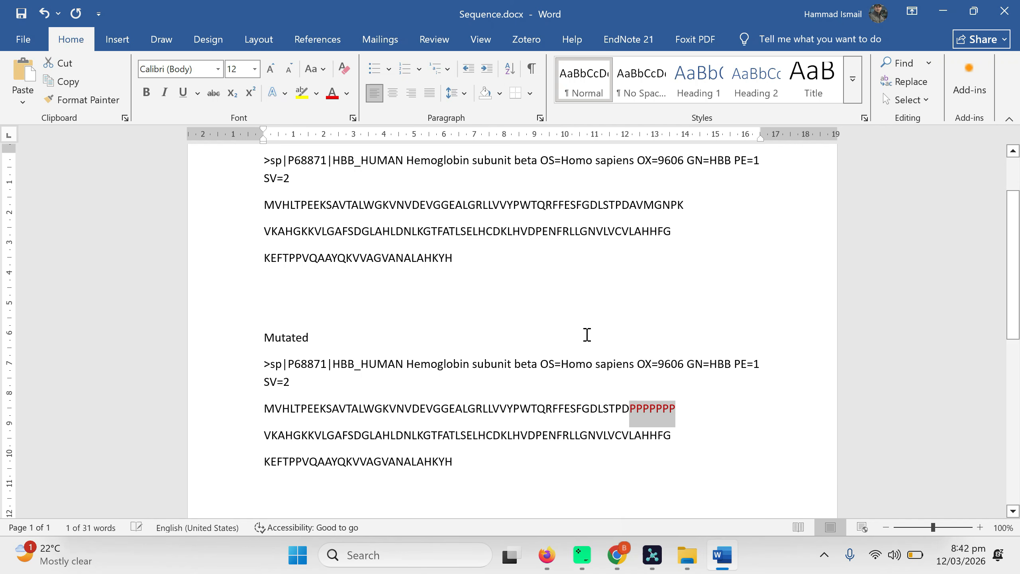
click(555, 458)
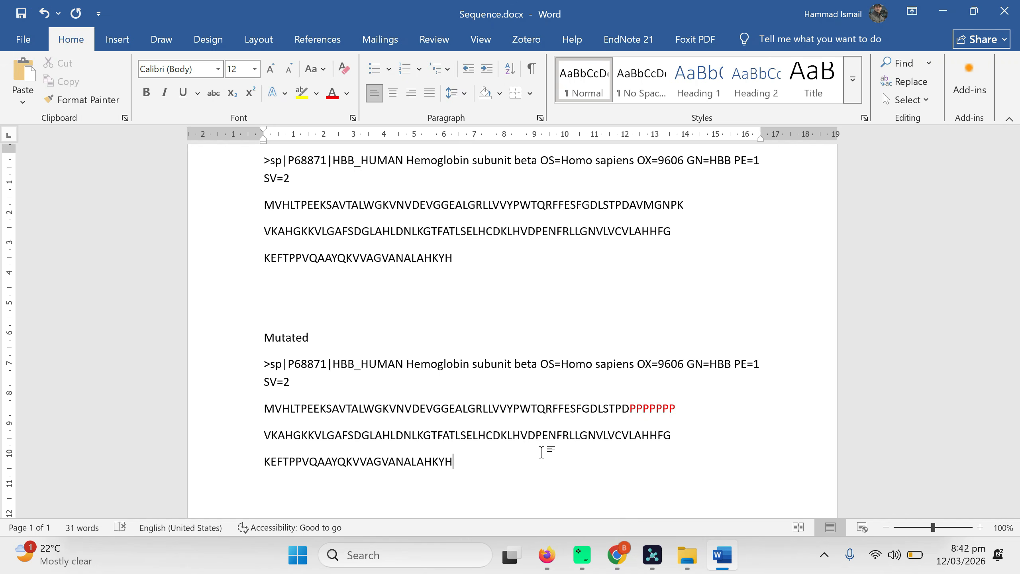
Copy the mutated sequence lines from the Word document and paste them into the protein entity in AlphaFold Server, replacing its previous sequence
drag(483, 462, 282, 418)
key(ctrl+c)
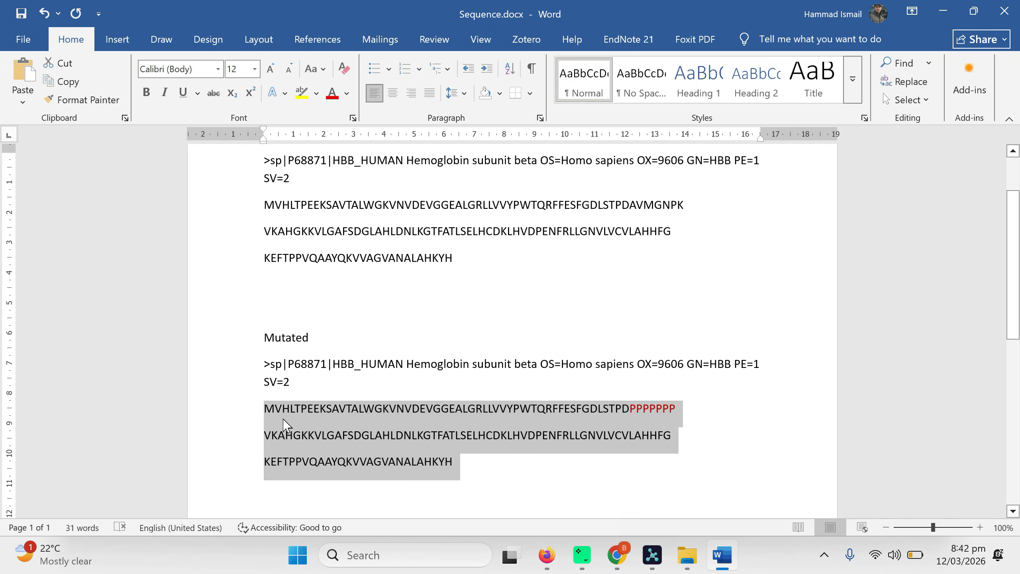
key(alt+Tab)
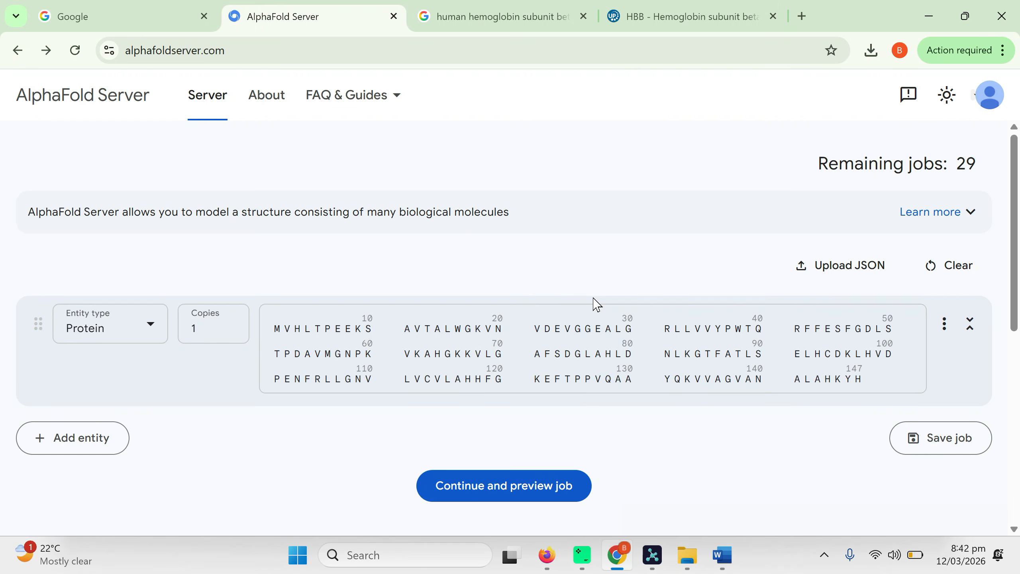
click(963, 270)
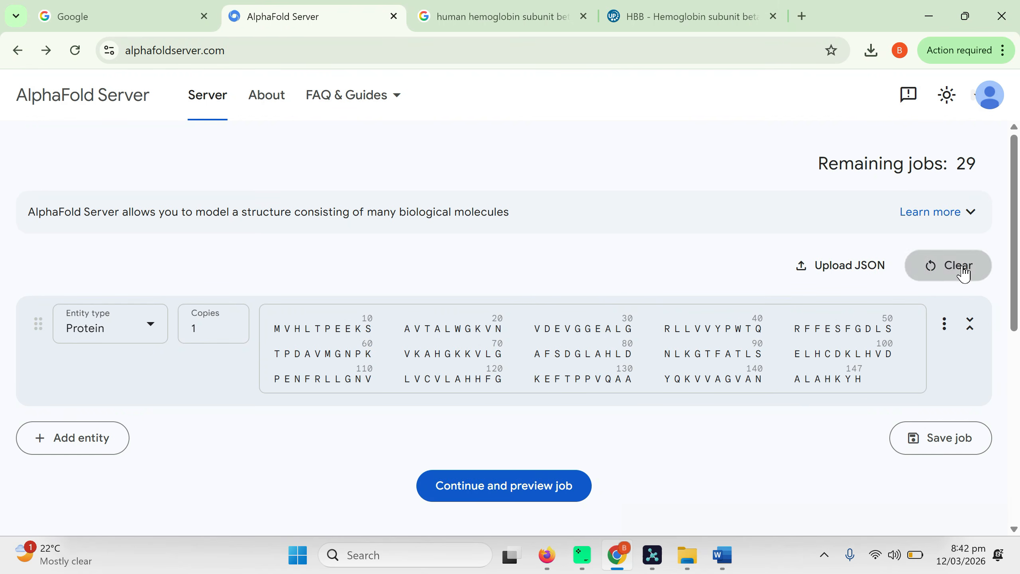
click(309, 332)
key(ctrl+v)
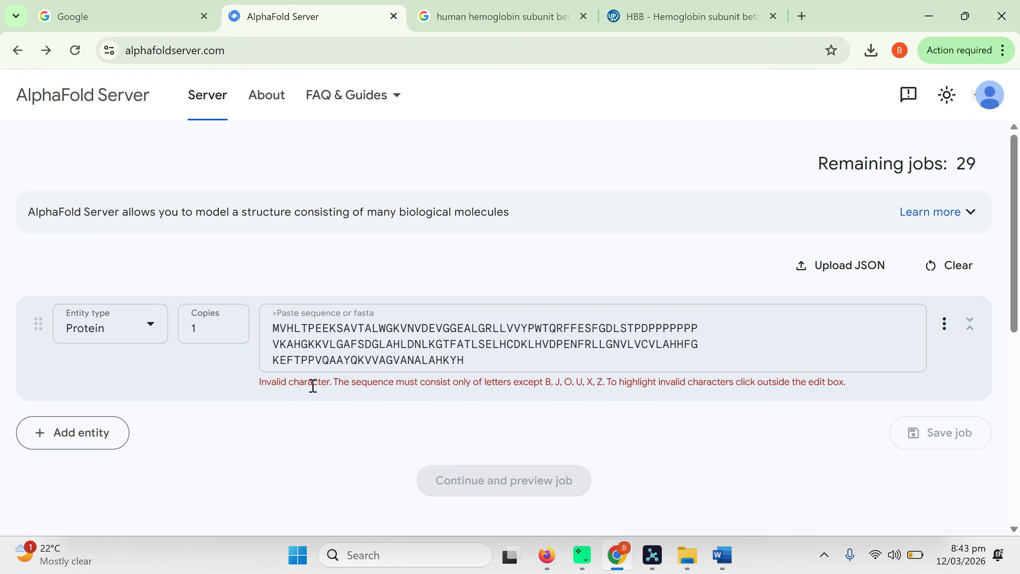
Remove the line breaks from the pasted mutated sequence and apply the edit to the protein entity
click(707, 330)
key(Delete)
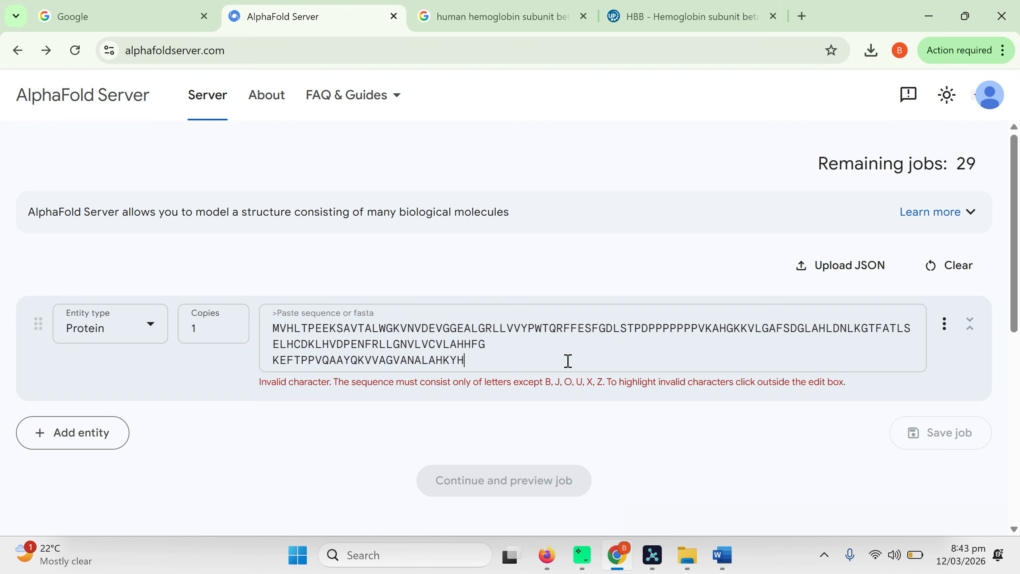
click(633, 444)
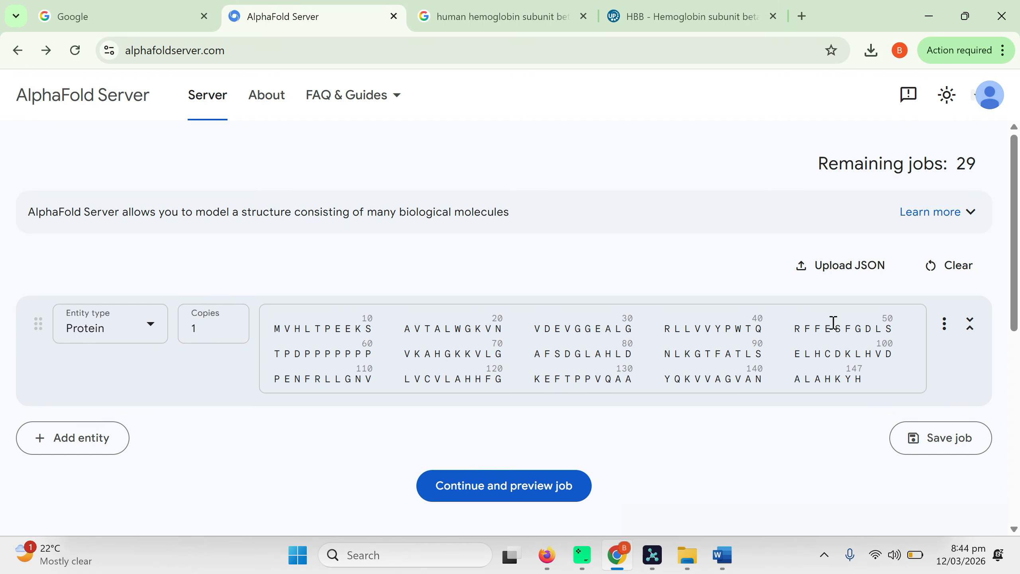
click(943, 324)
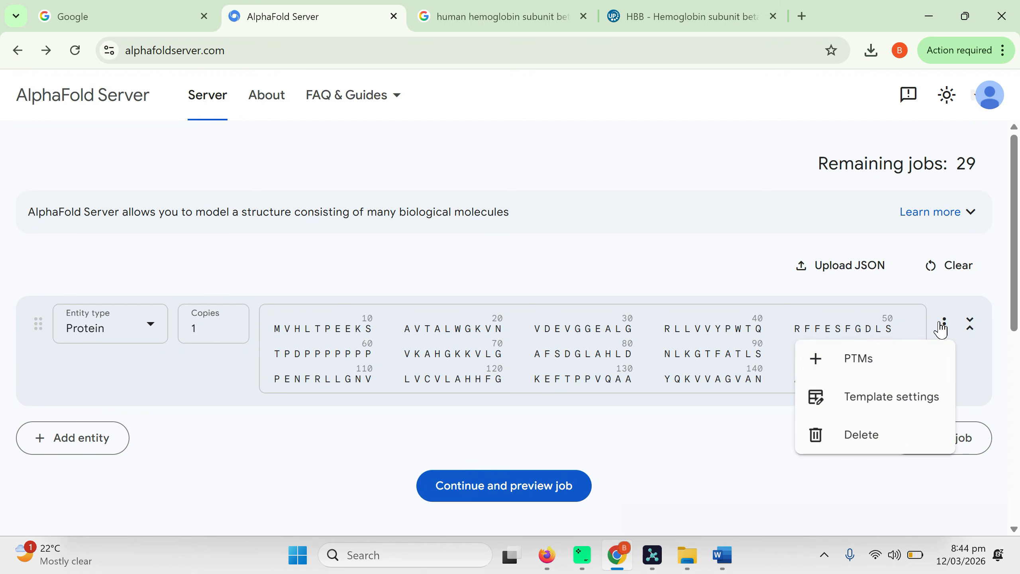
click(749, 443)
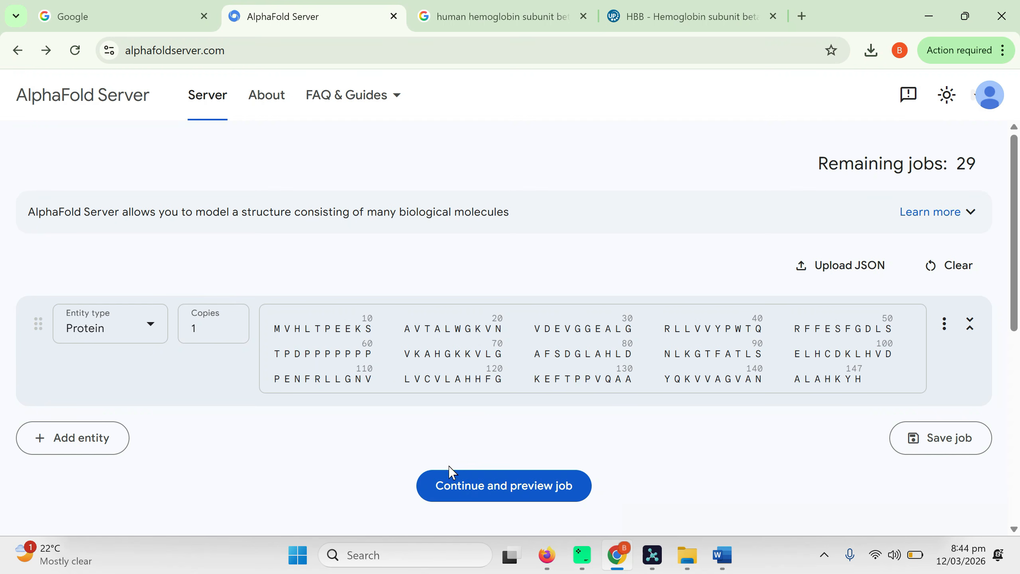
Preview the mutated protein job, name it 2026-03-12_20:44_HHSB_mutated and submit it
click(476, 486)
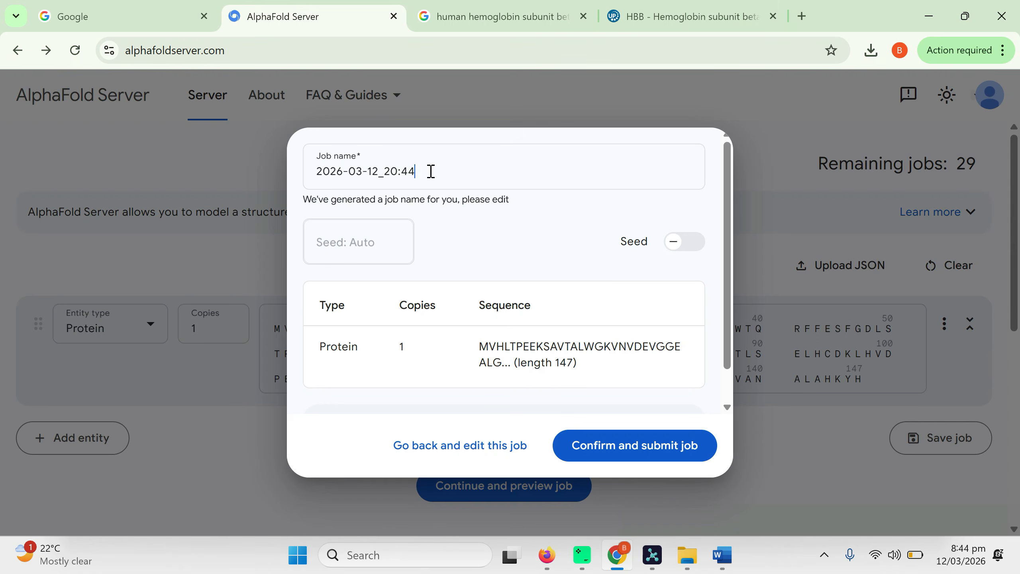
text(_mut)
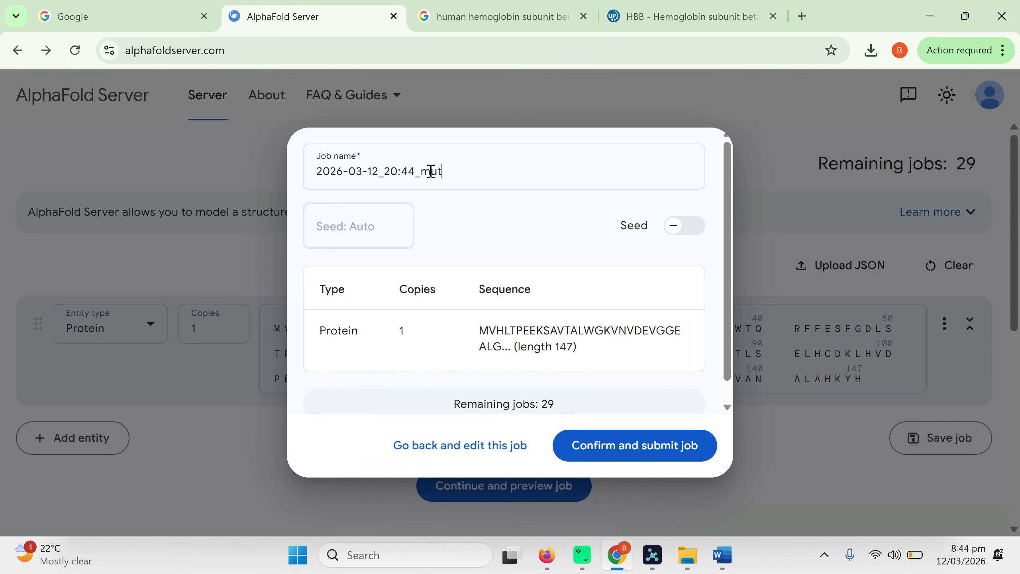
text(ated)
text(HHSB)
text(_)
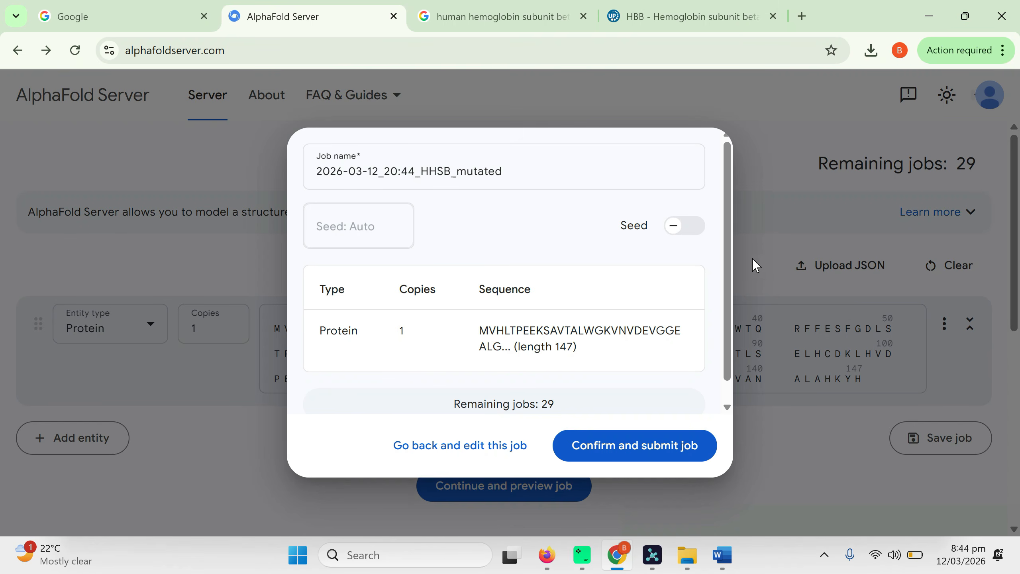
click(629, 446)
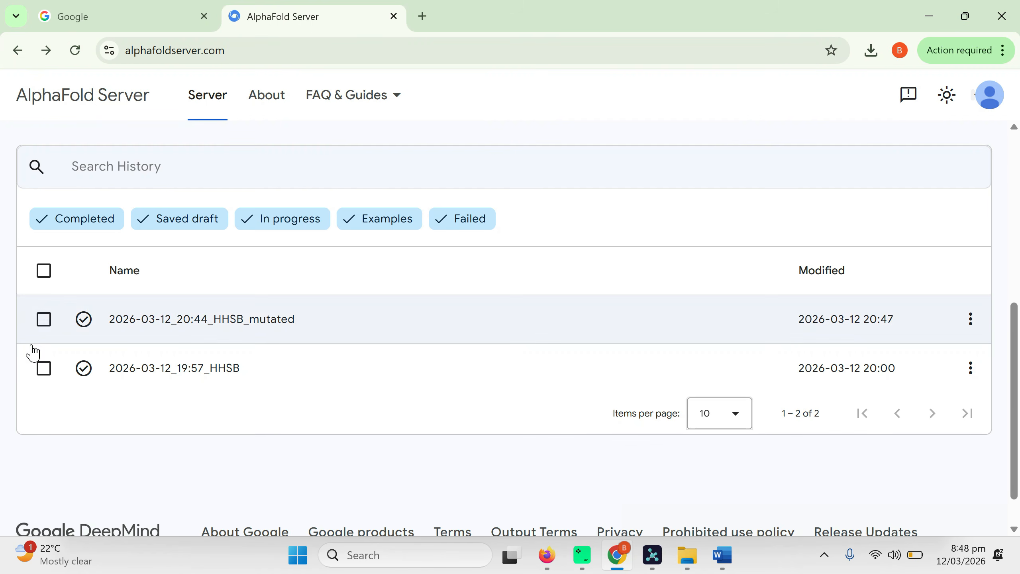
Download the results of the 2026-03-12_20:44_HHSB_mutated job from the job history
click(44, 319)
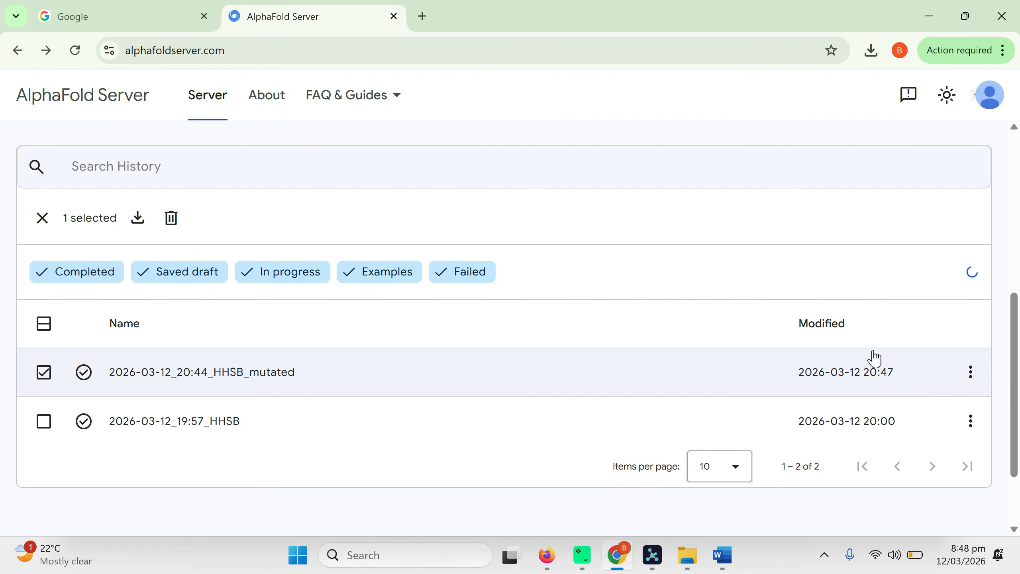
click(971, 373)
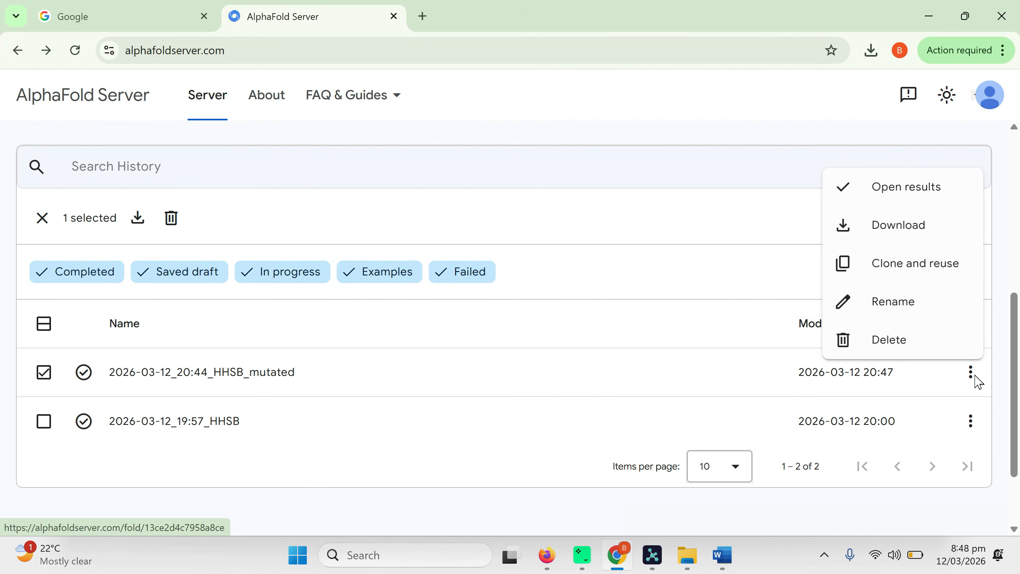
click(881, 224)
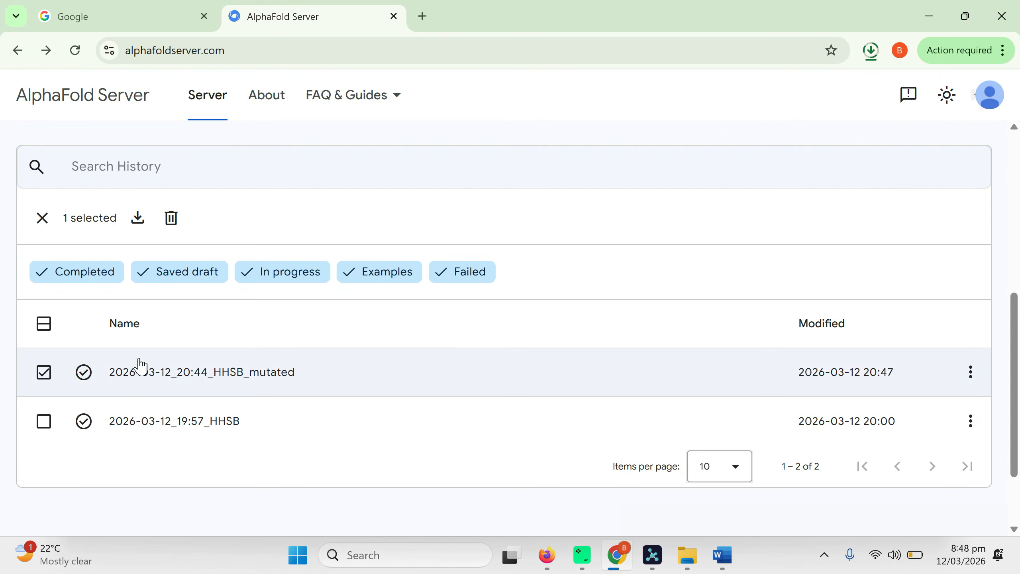
Open the 2026-03-12_20:44_HHSB_mutated results page and examine its confidence scores and predicted structure
double_click(175, 381)
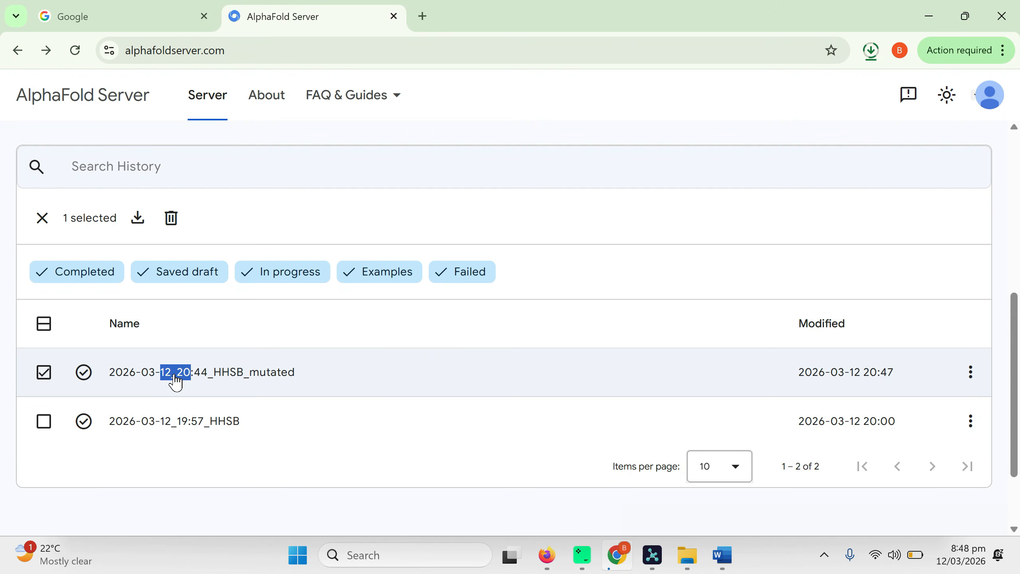
click(239, 371)
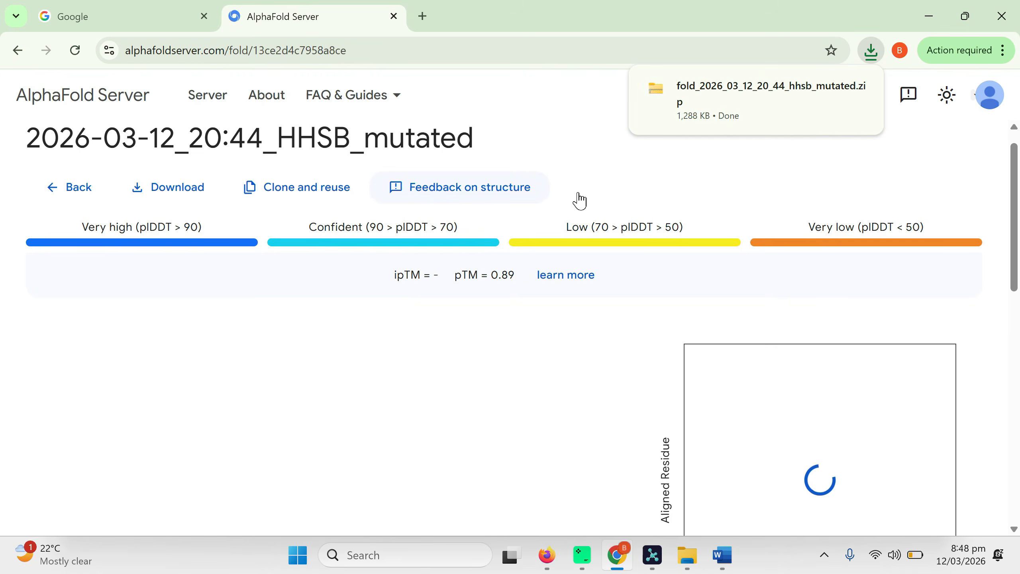
scroll(8, 358, down, 3)
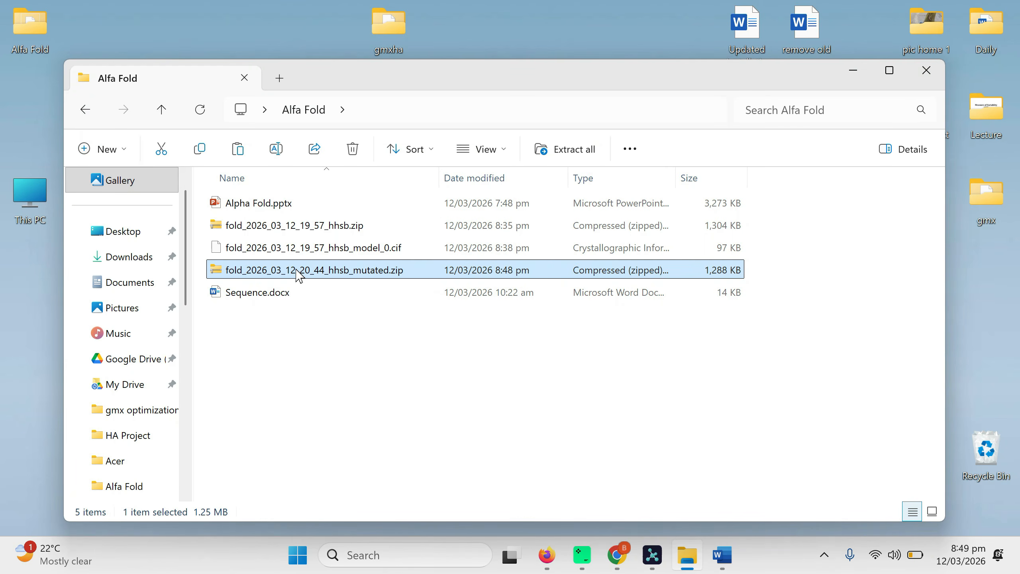
Copy fold_2026_03_12_20_44_hhsb_mutated_model_0.cif from the mutated results zip into the Alfa Fold folder
double_click(299, 275)
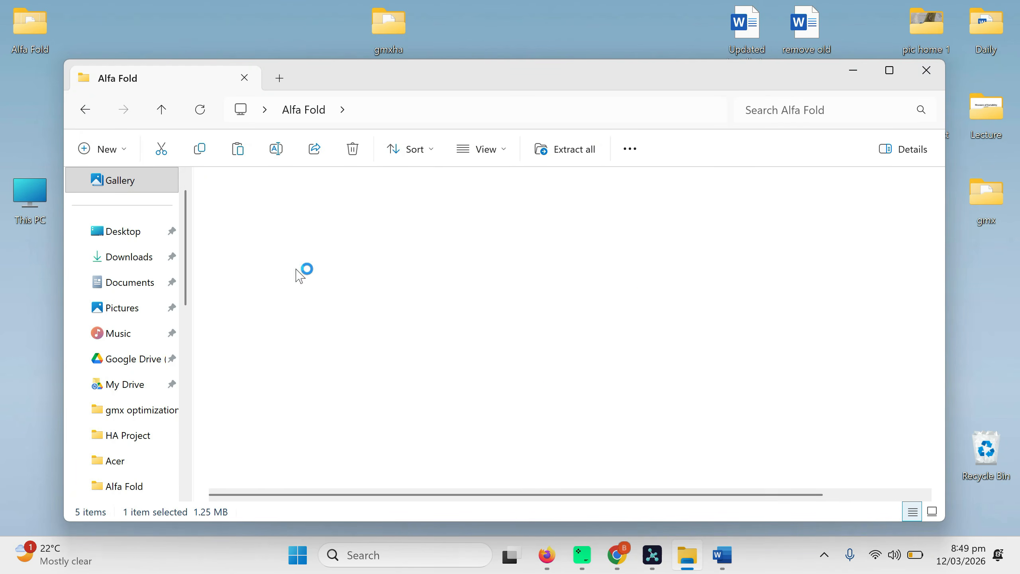
drag(409, 171, 593, 207)
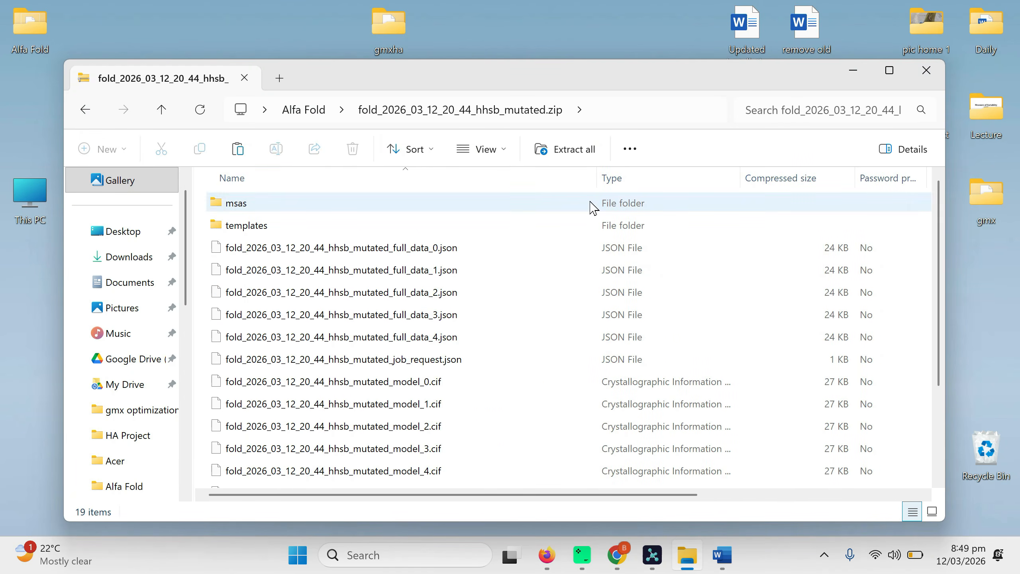
click(356, 384)
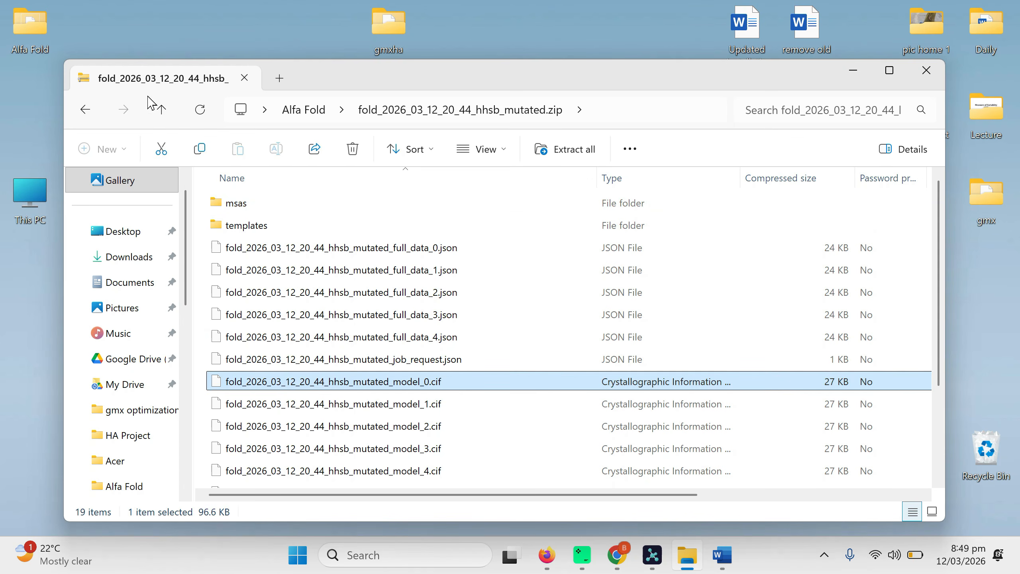
click(162, 110)
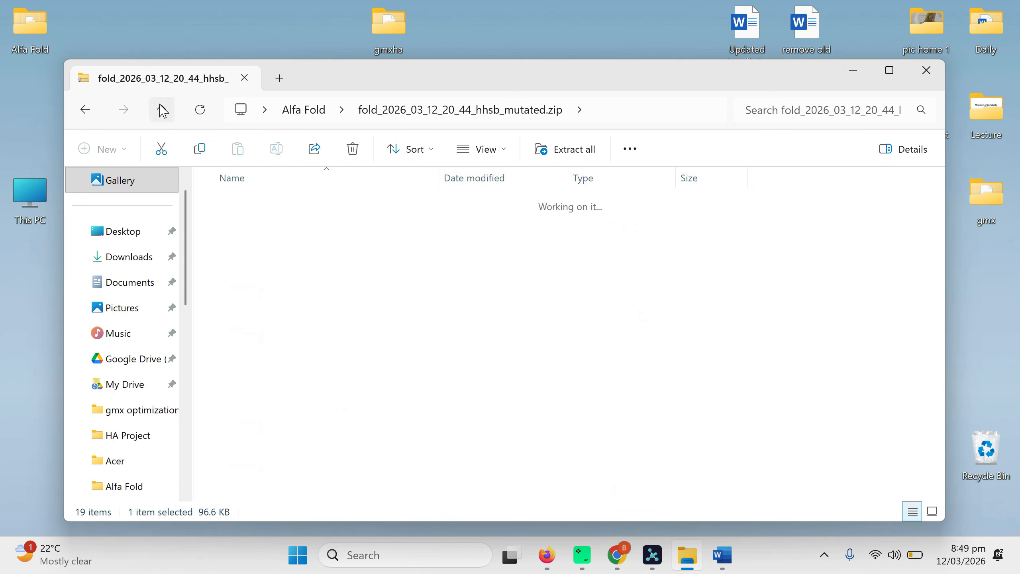
click(309, 363)
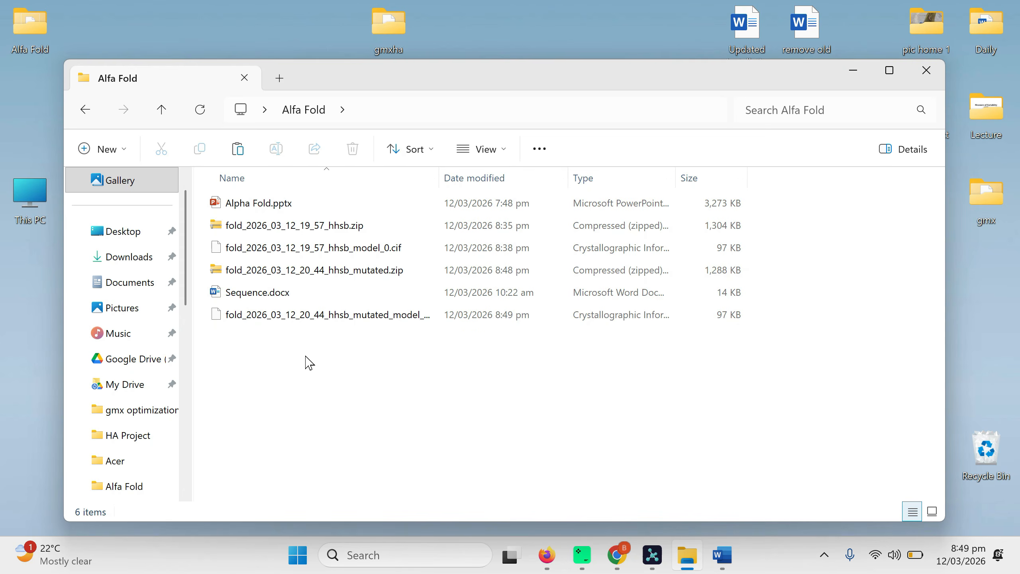
Rename fold_2026_03_12_19_57_hhsb_model_0.cif in the Alfa Fold folder as protainA.cif
click(288, 257)
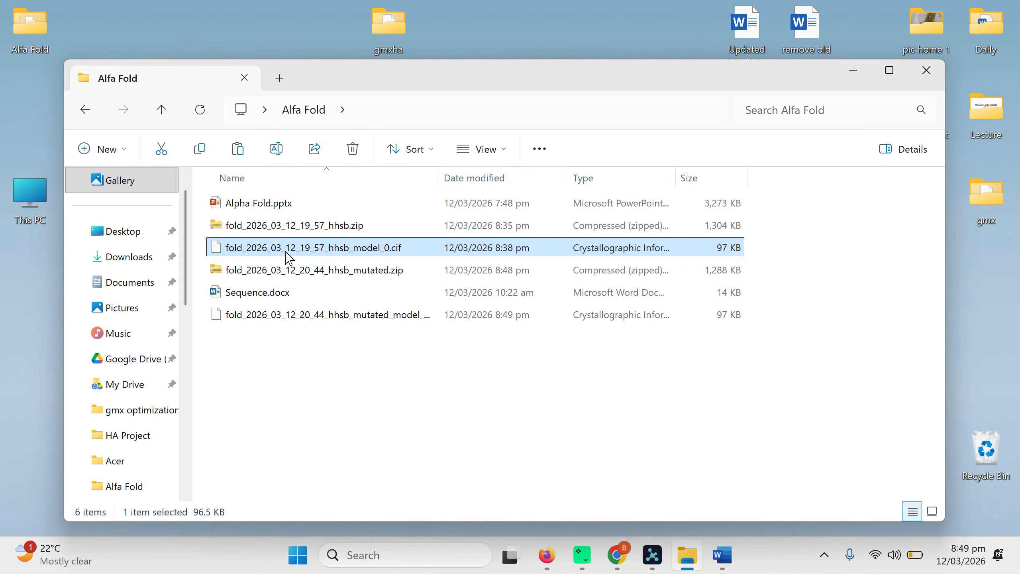
key(ctrl+f)
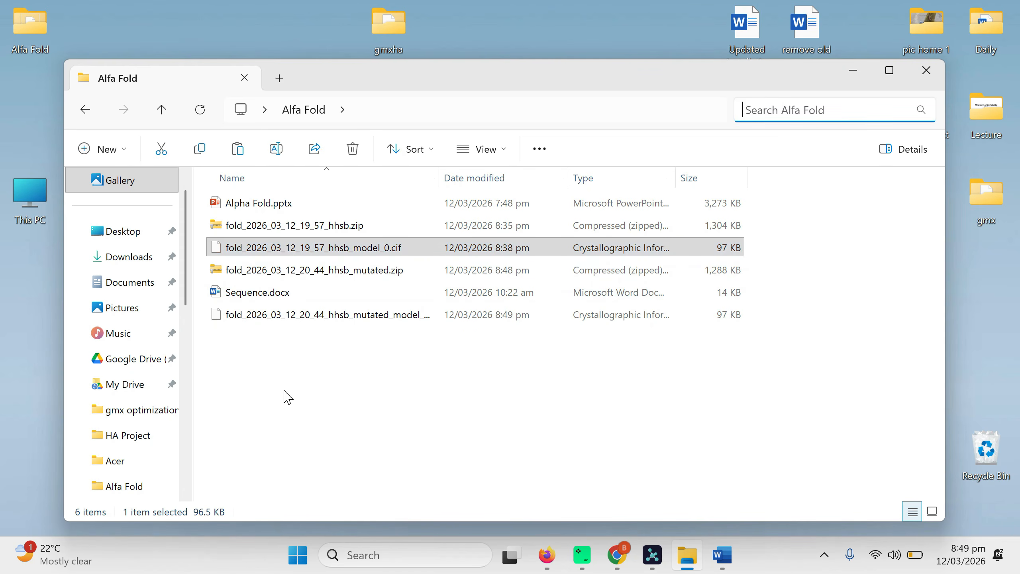
click(279, 346)
click(247, 256)
click(244, 249)
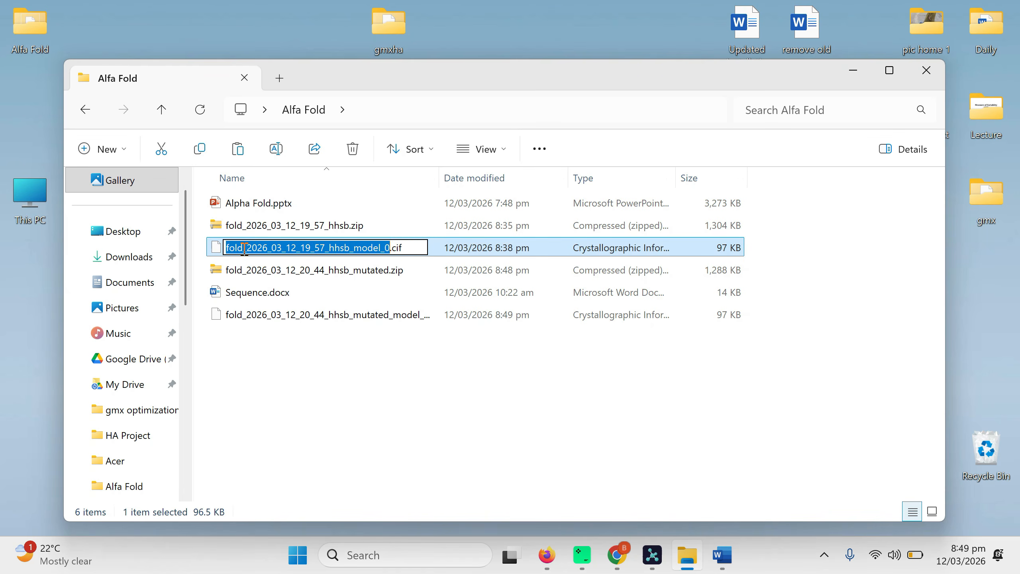
text(protain)
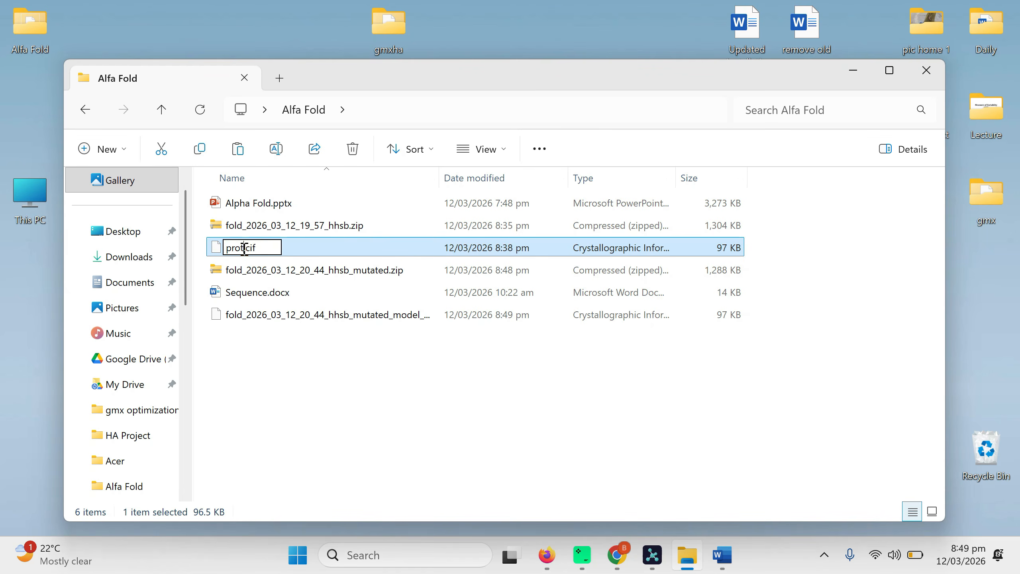
text(A)
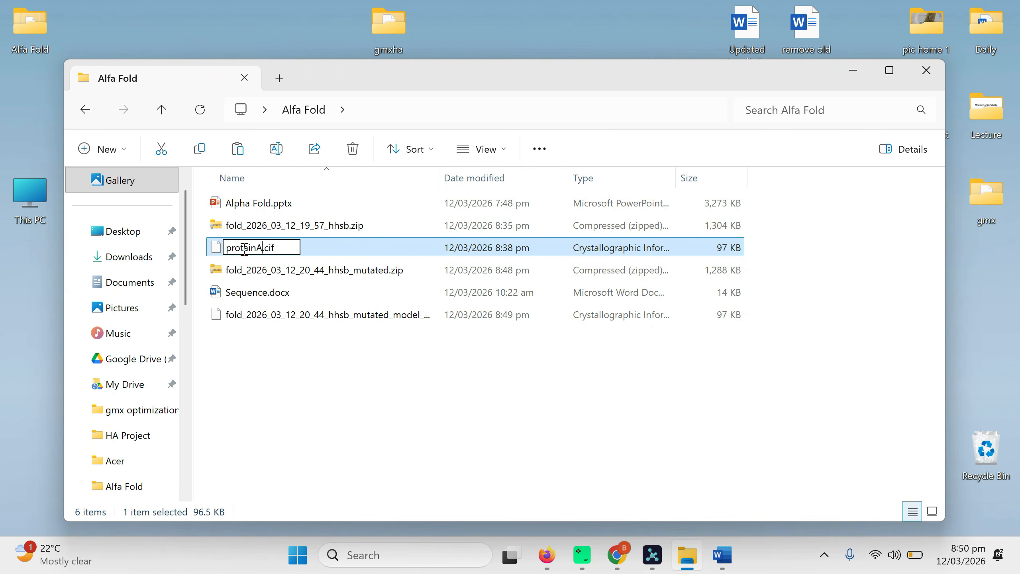
click(303, 347)
Rename the mutated model file fold_2026_03_12_20_44_hhsb_mutated_model_0.cif as proteinB.cif
click(250, 320)
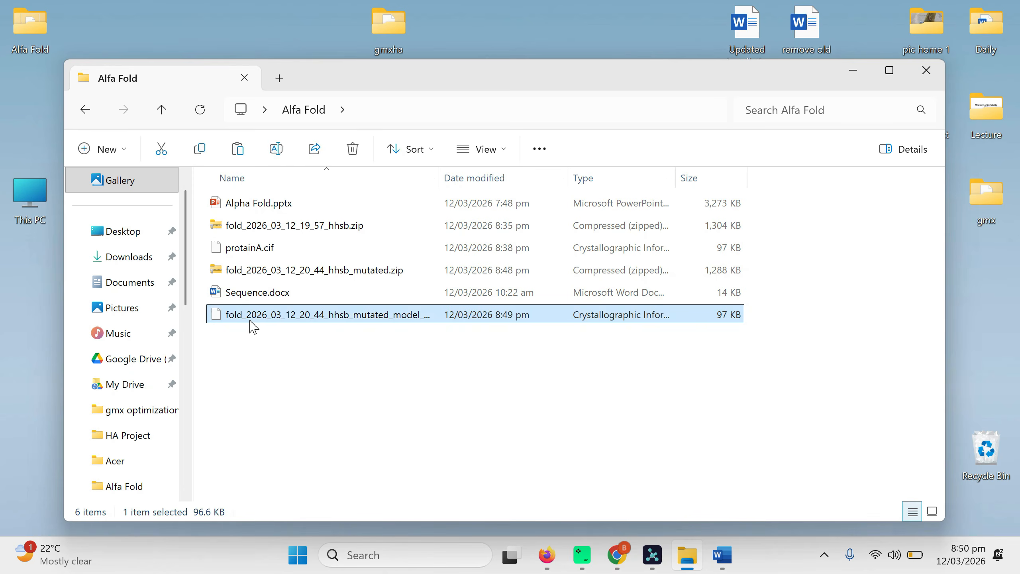
click(251, 320)
text(protein.cif)
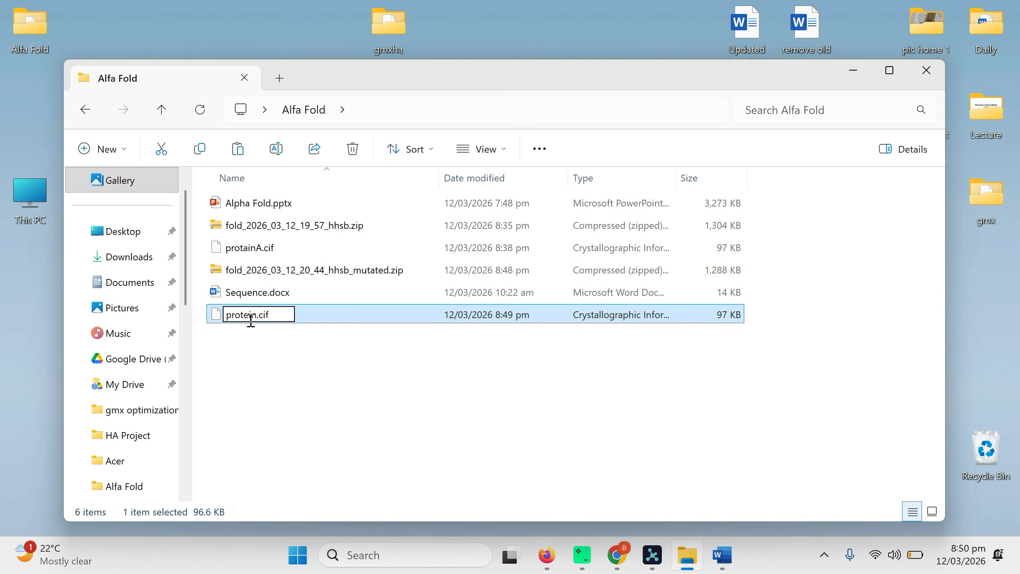
key(Escape)
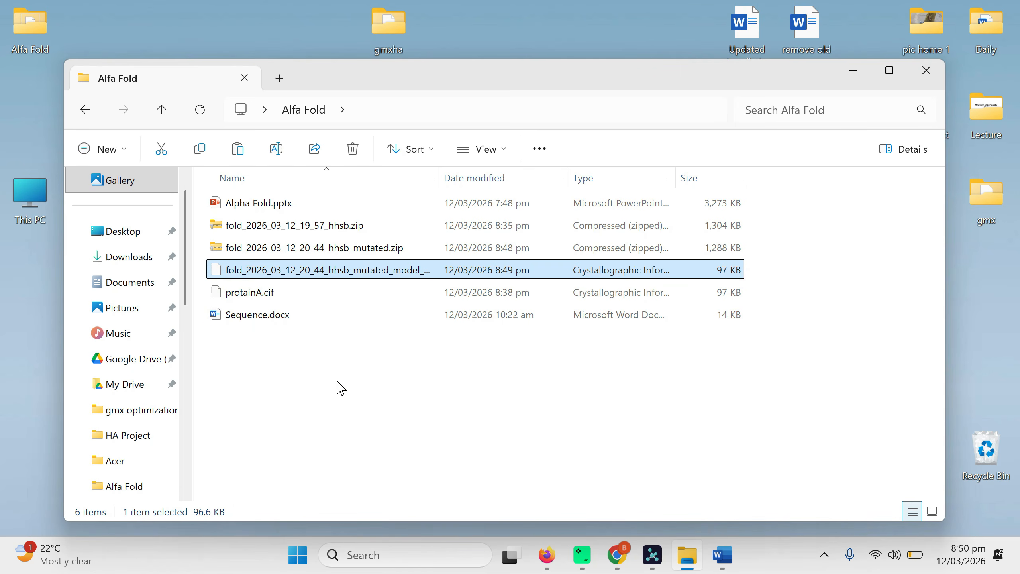
click(313, 393)
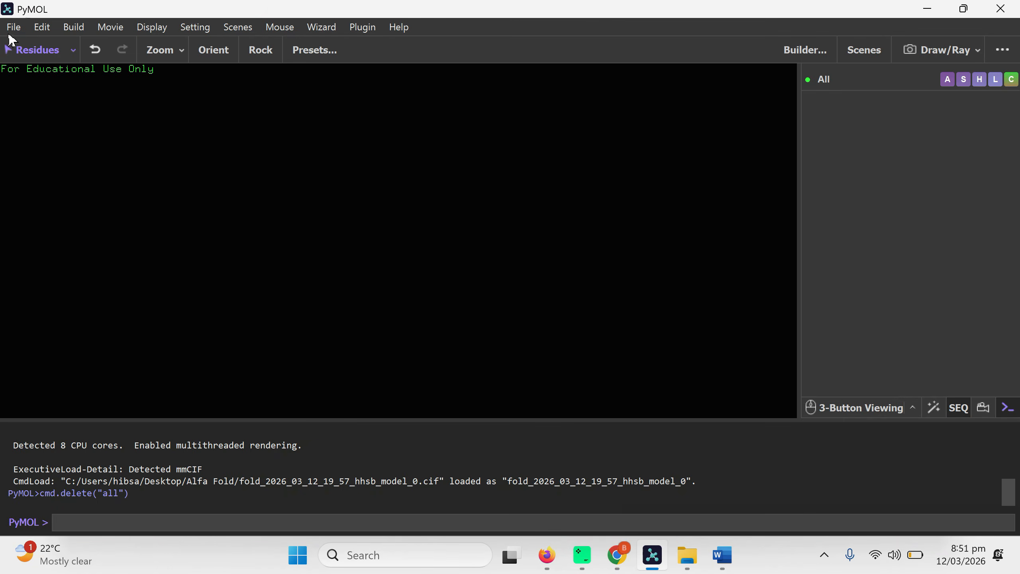
Load protainA.cif and proteinB.cif together from the Alfa Fold folder into PyMOL
click(13, 28)
click(23, 90)
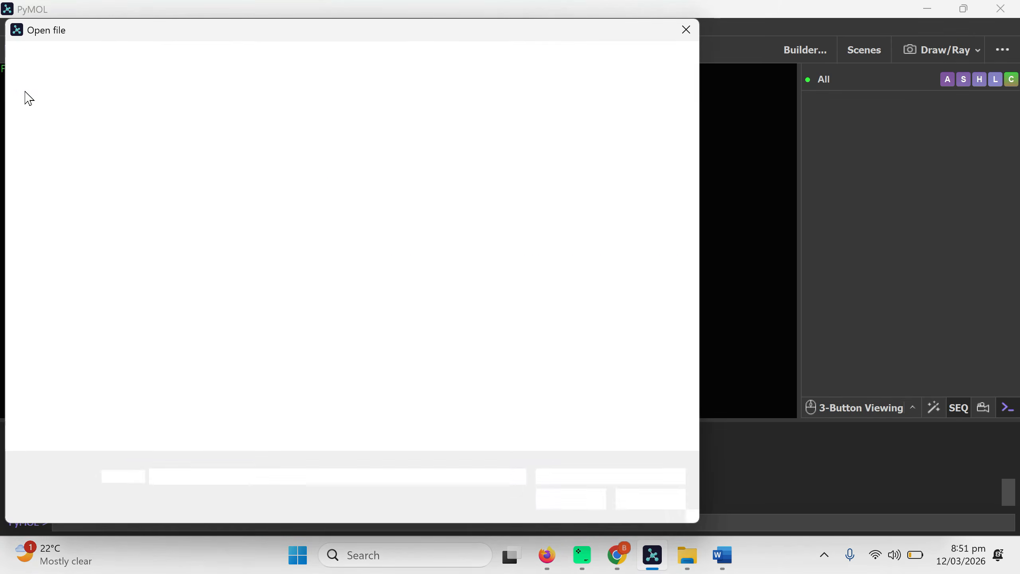
click(178, 205)
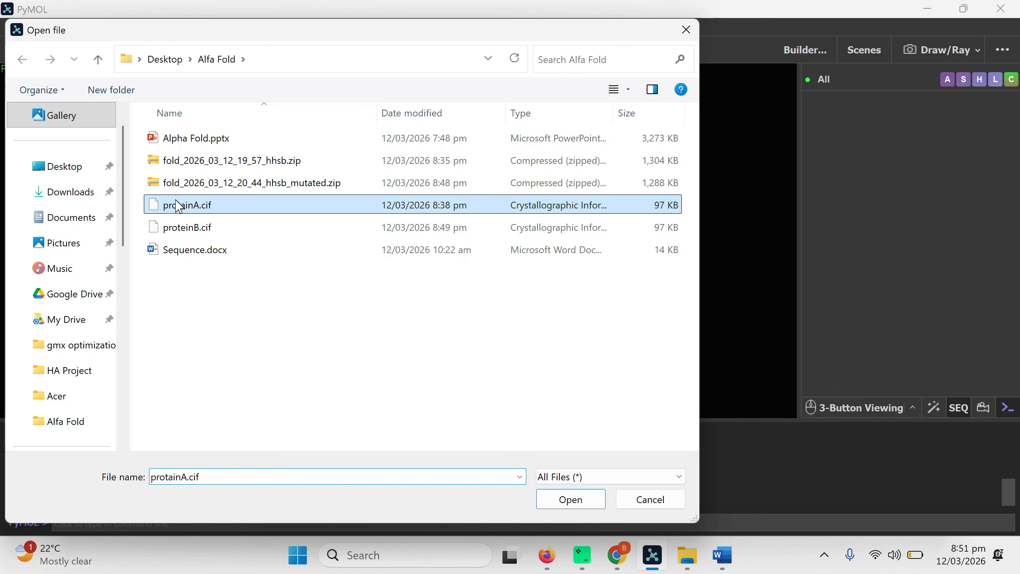
ctrl+click(198, 229)
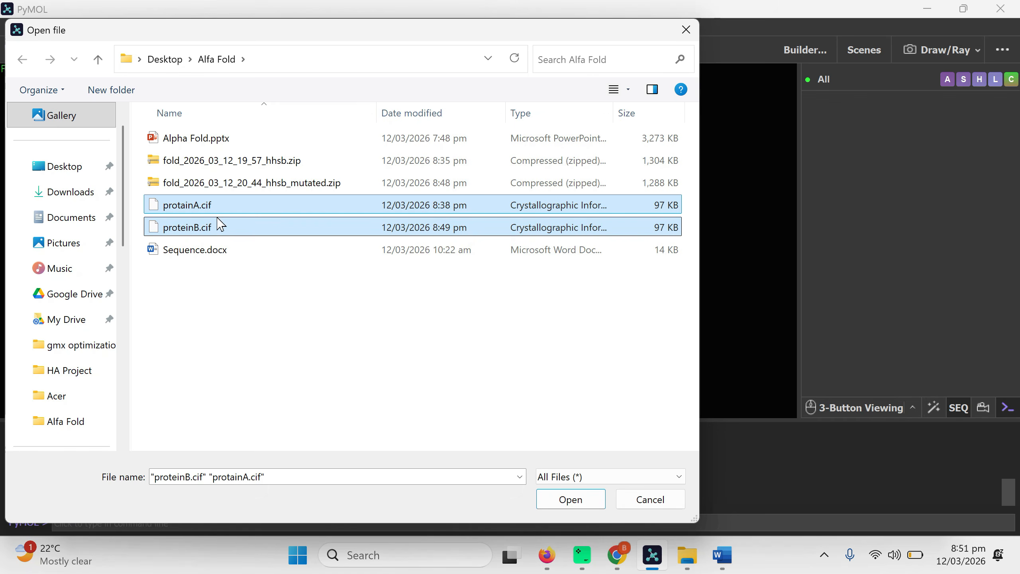
click(402, 341)
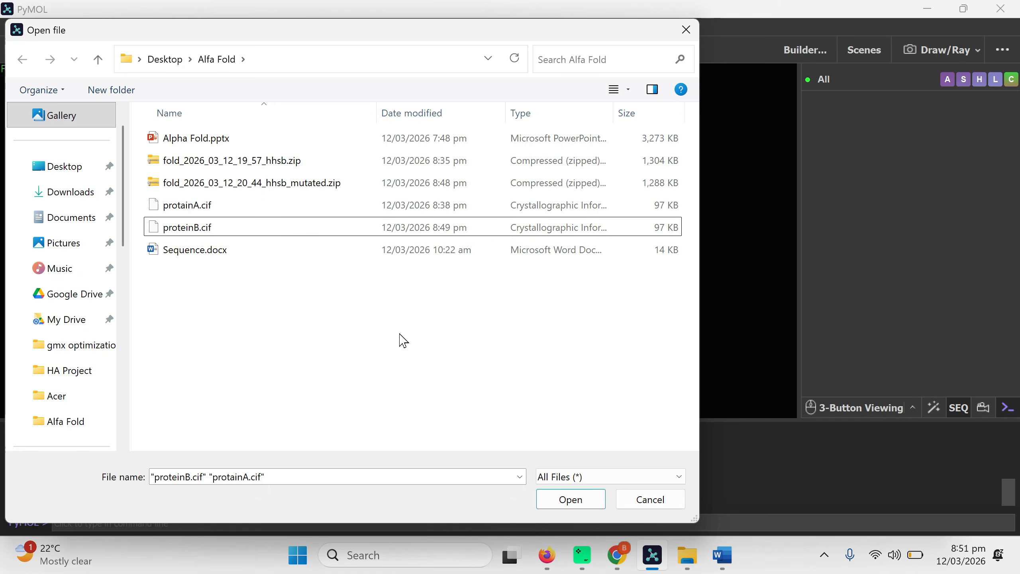
click(183, 212)
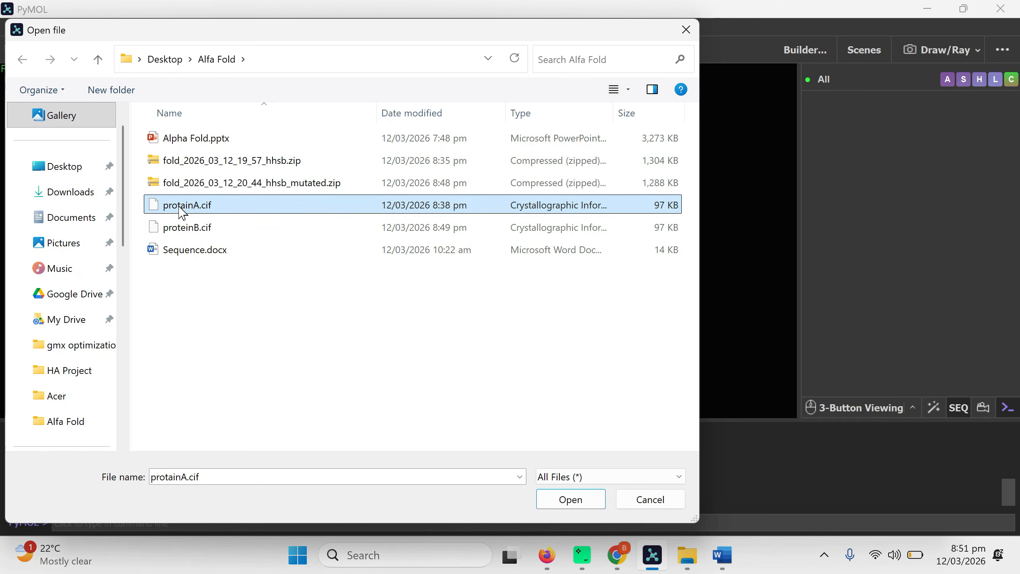
ctrl+click(184, 228)
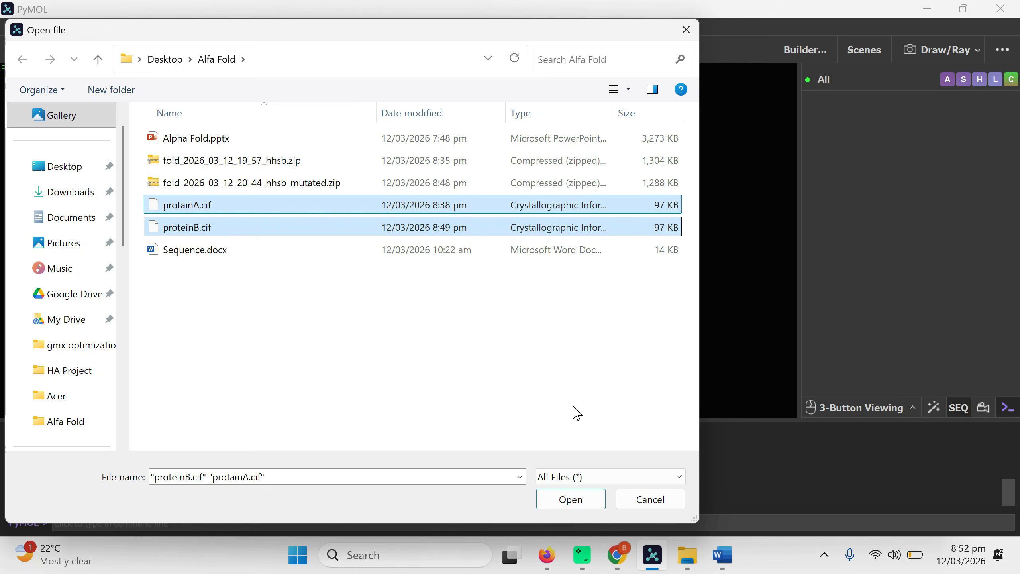
click(582, 505)
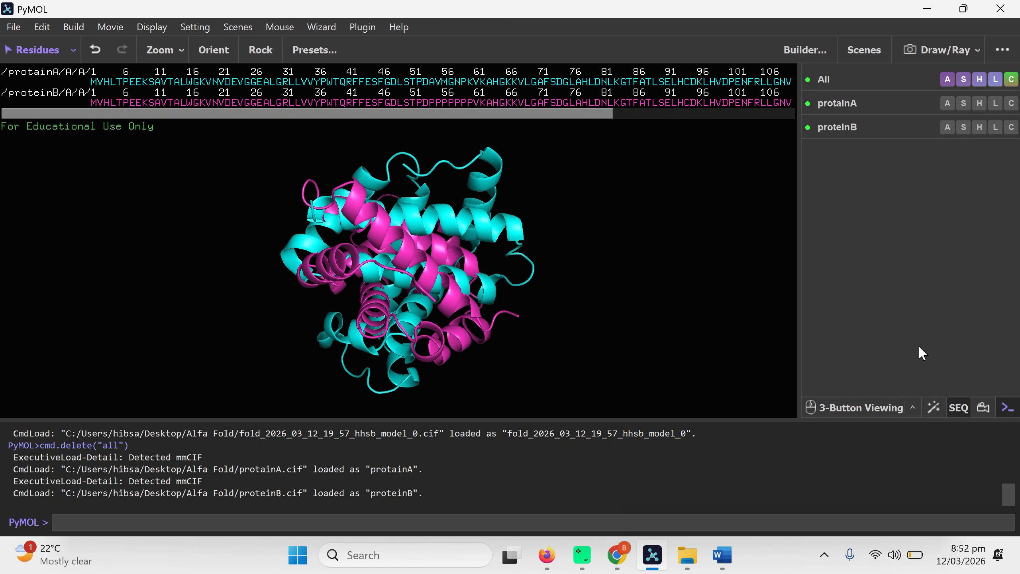
Hide the sequence display and view protainA and proteinB individually, leaving both structures shown
click(957, 410)
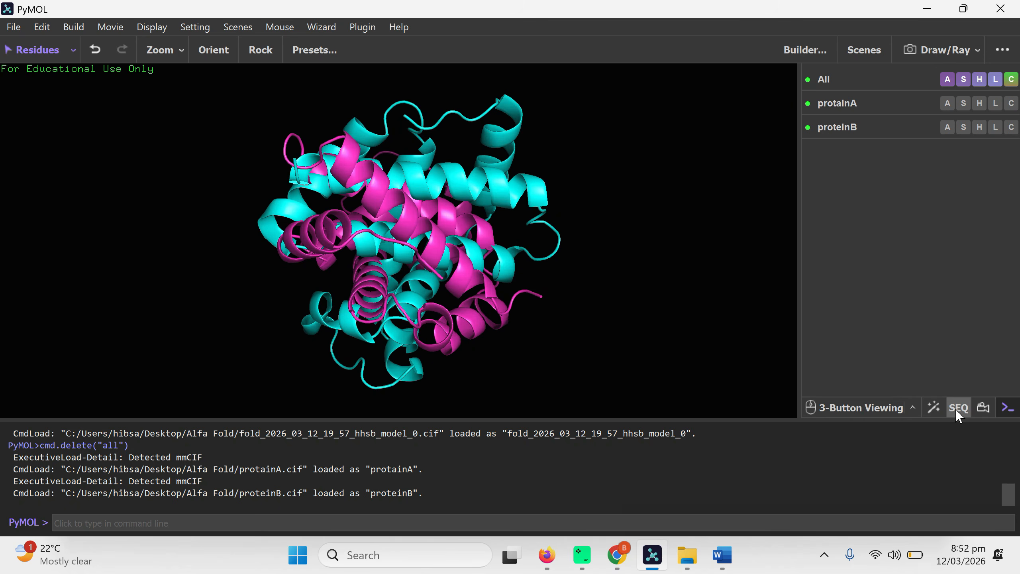
click(839, 106)
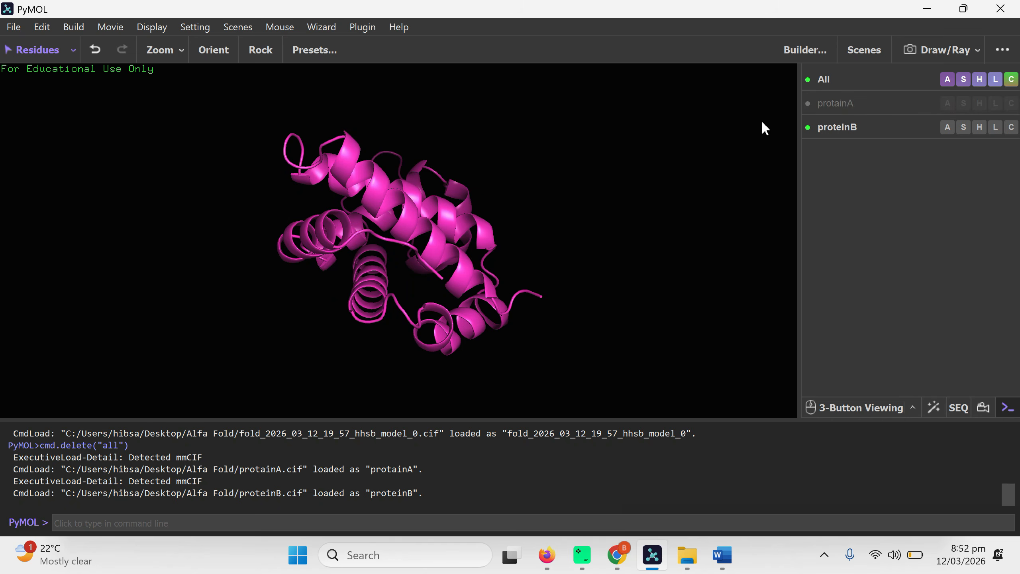
click(830, 103)
click(832, 126)
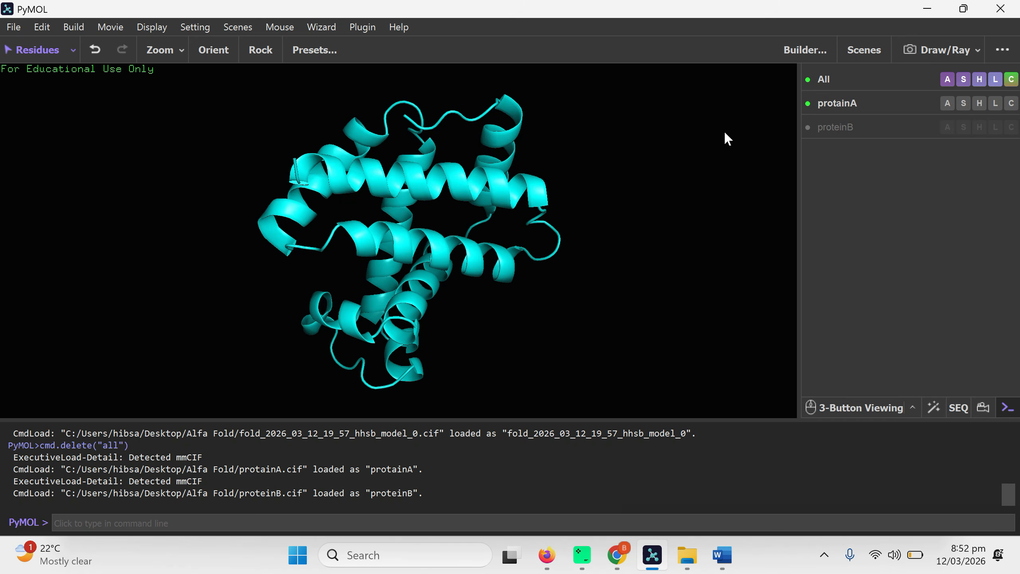
click(821, 124)
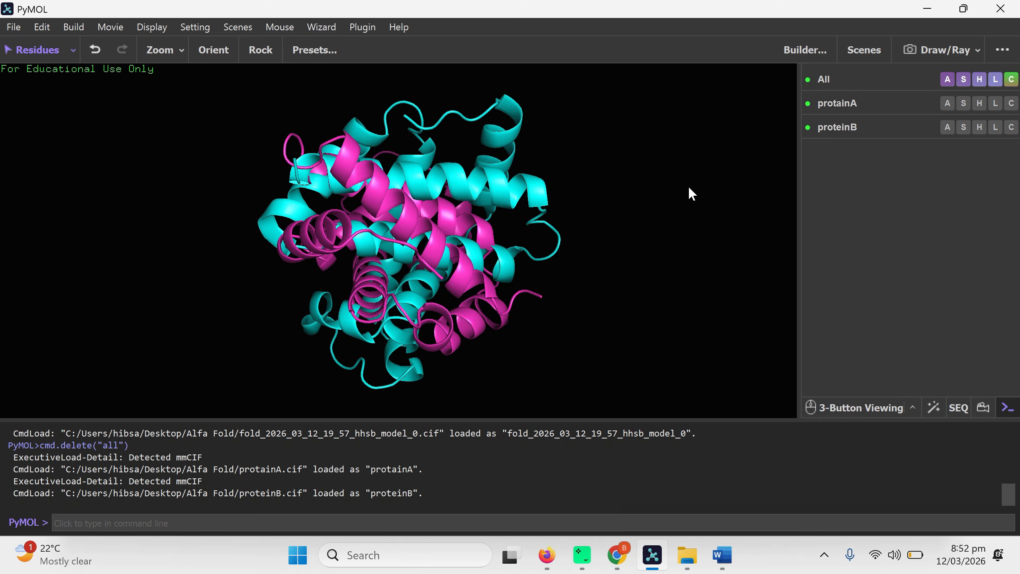
Copy "align proteinA, proteinB" from Sequence.docx in Word and try to run it as a command in PyMOL
key(alt+Tab)
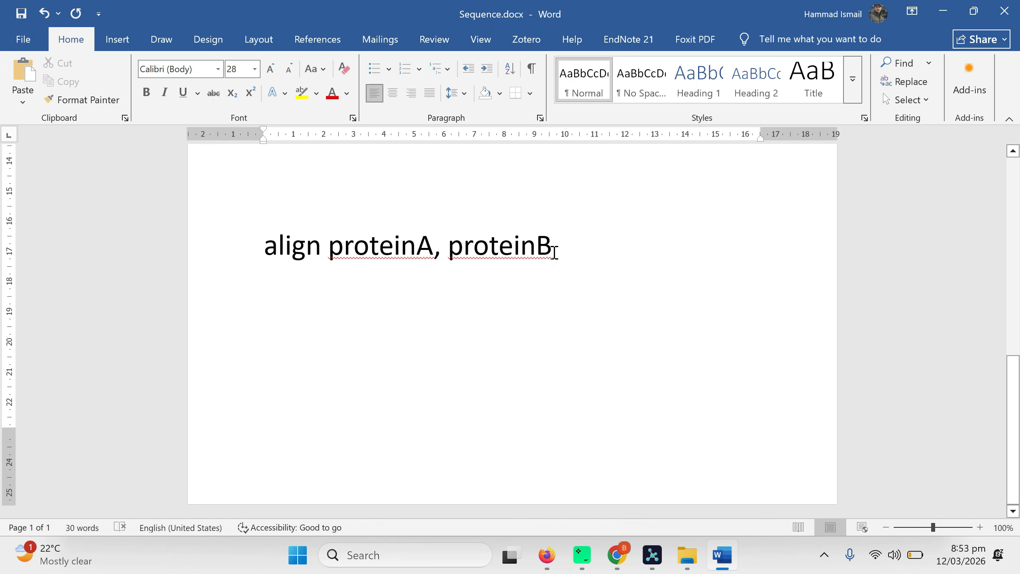
drag(550, 252, 295, 254)
key(ctrl+c)
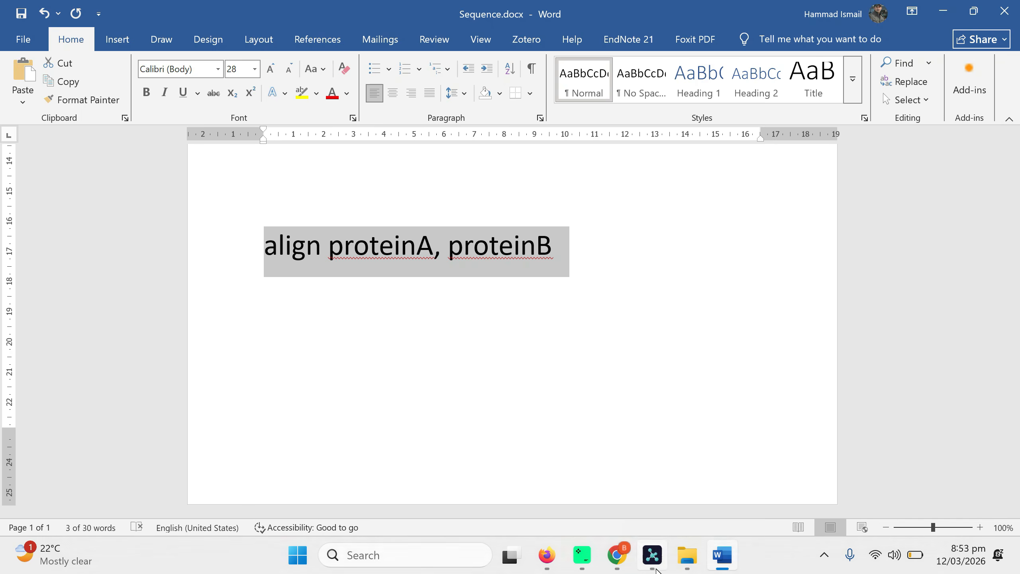
click(652, 555)
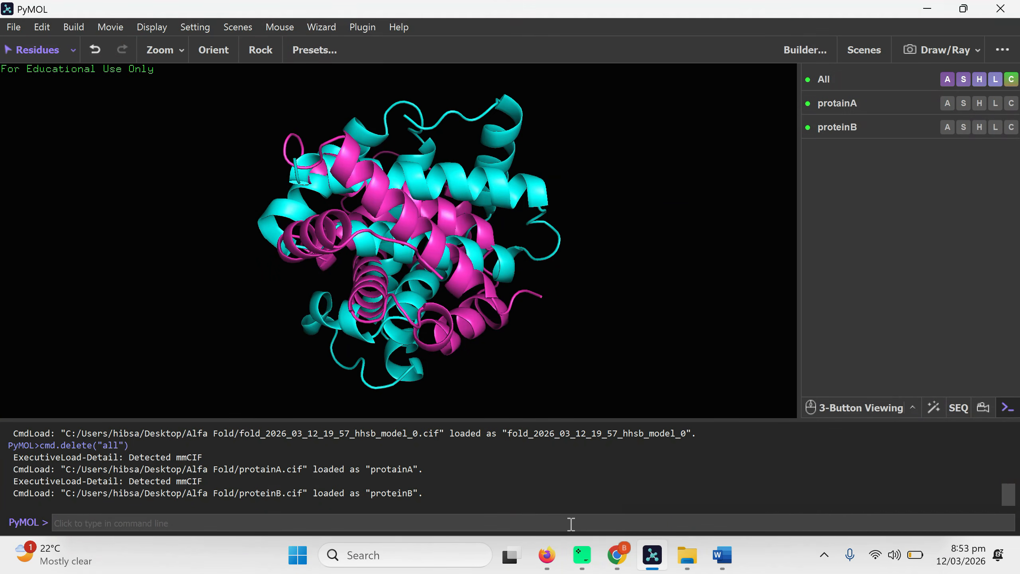
click(133, 524)
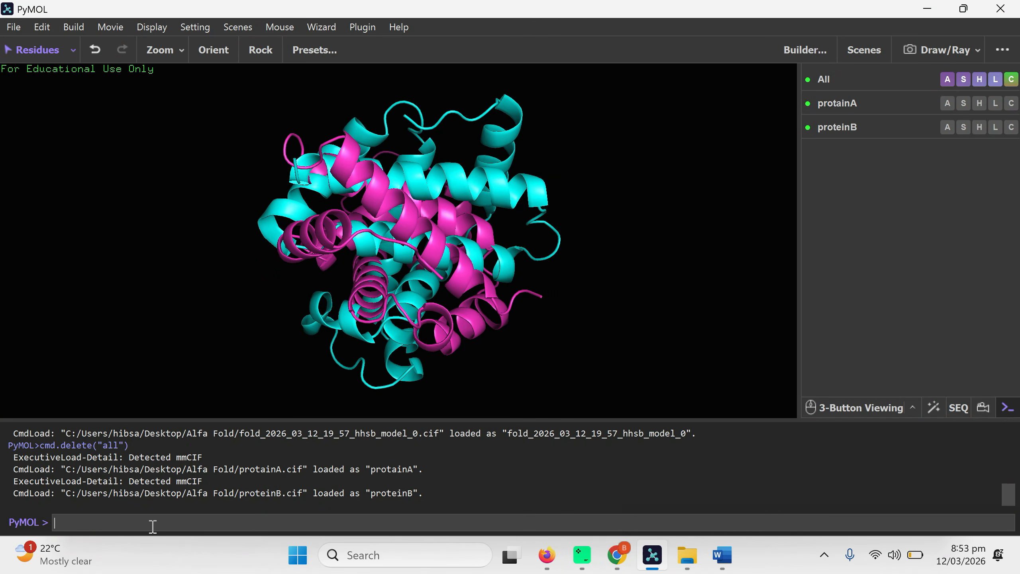
text(align proteinA, proteinB)
key(Return)
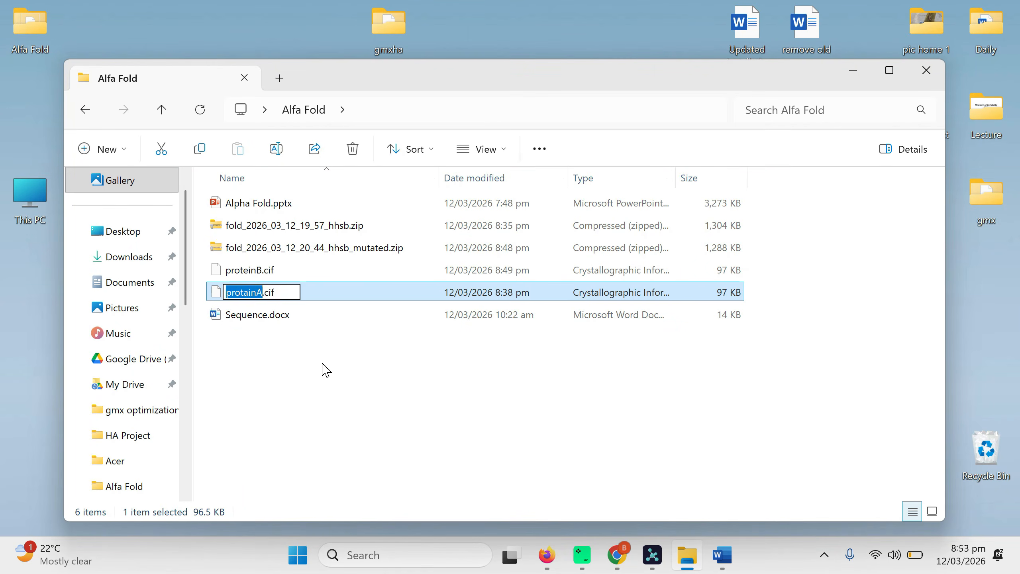
Rename protainA.cif in the Alfa Fold folder as proteinA.cif
text(prot)
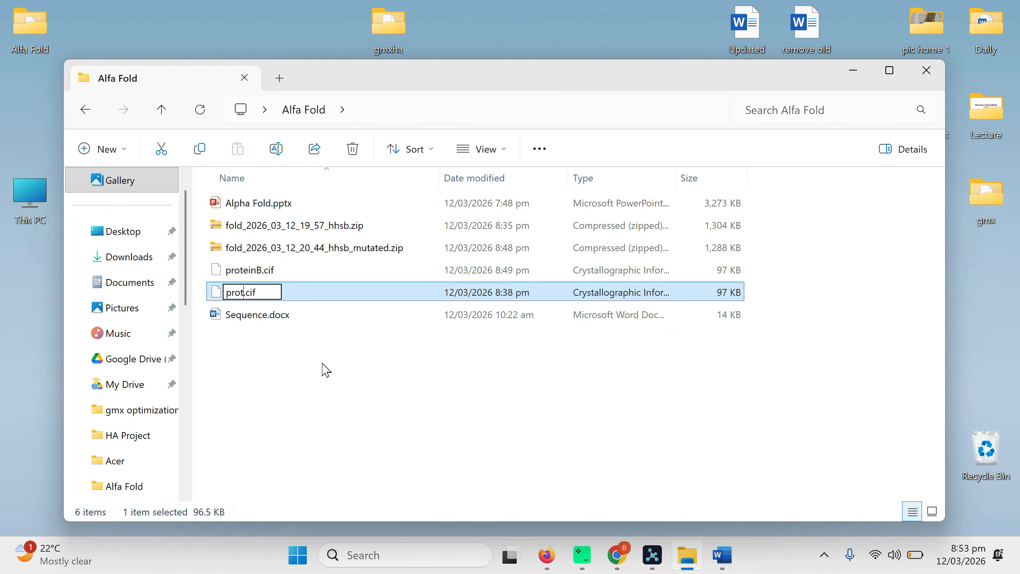
text(einA)
click(381, 369)
click(381, 369)
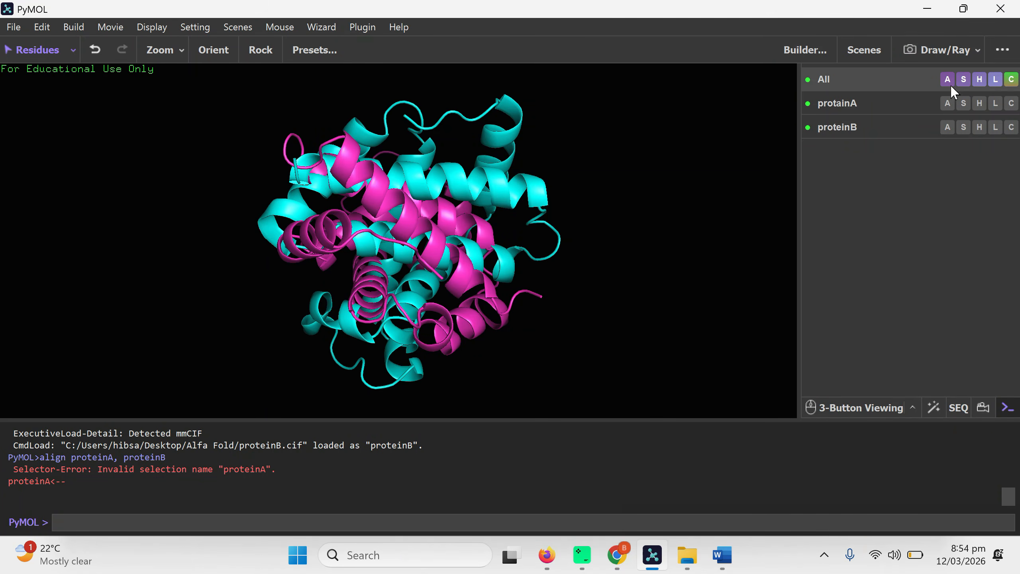
Delete everything loaded in PyMOL and load proteinA.cif and proteinB.cif from the Alfa Fold folder
click(948, 80)
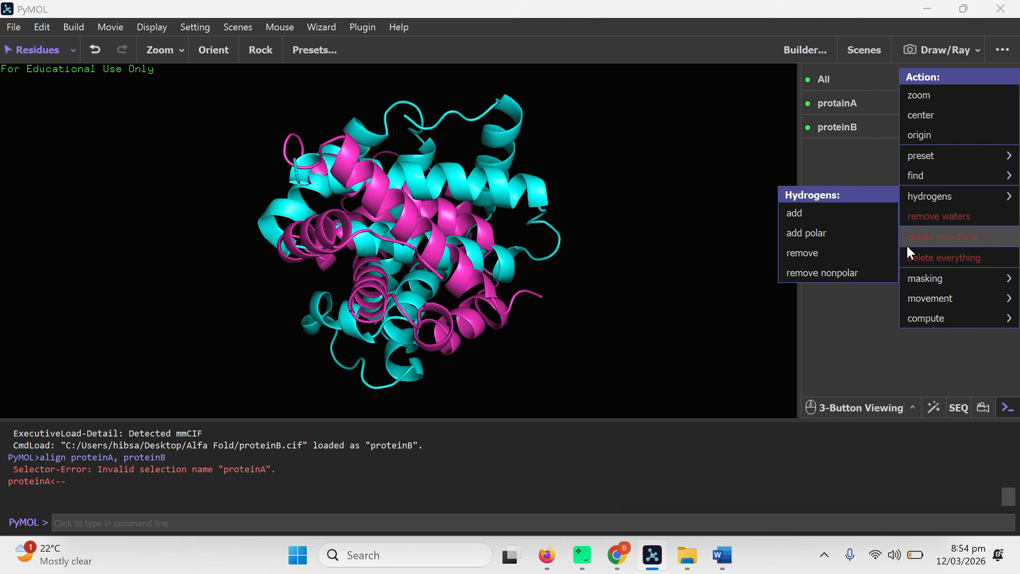
click(911, 258)
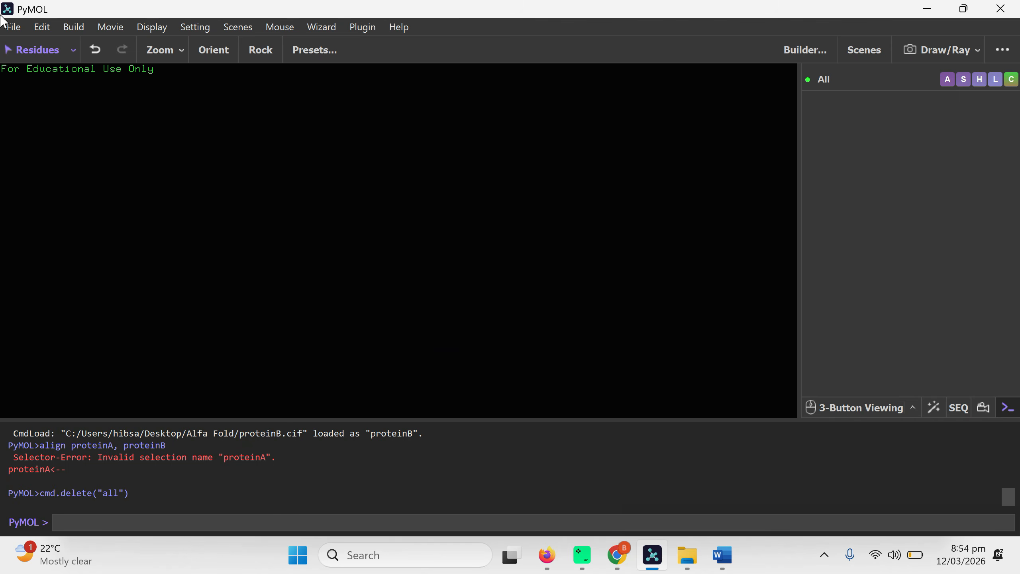
click(14, 29)
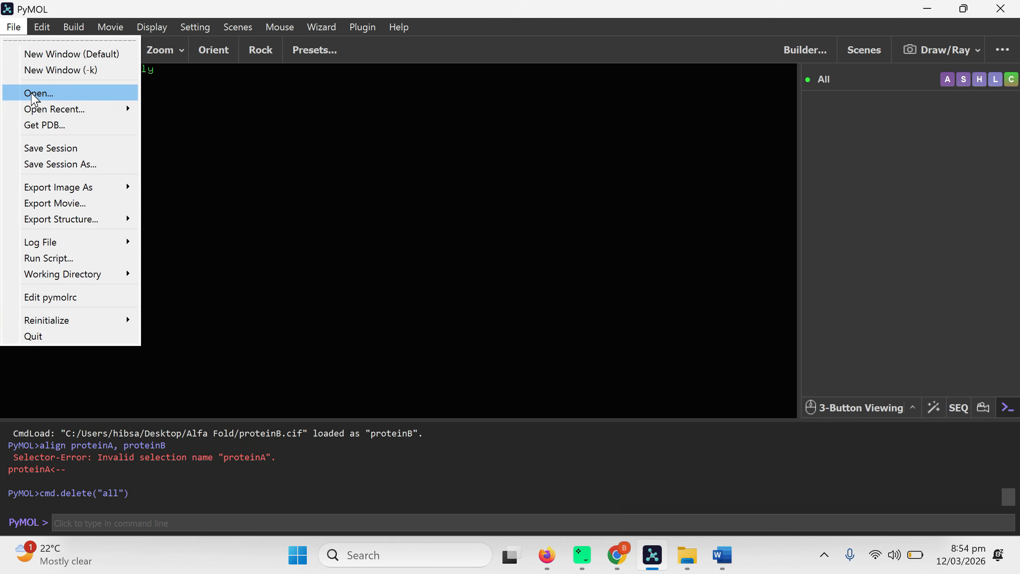
click(31, 93)
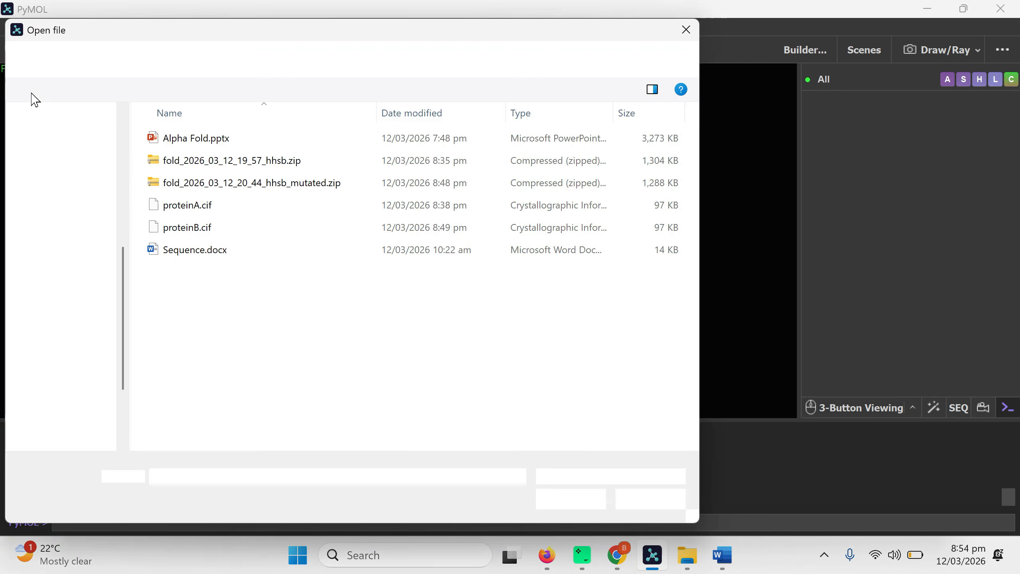
click(177, 210)
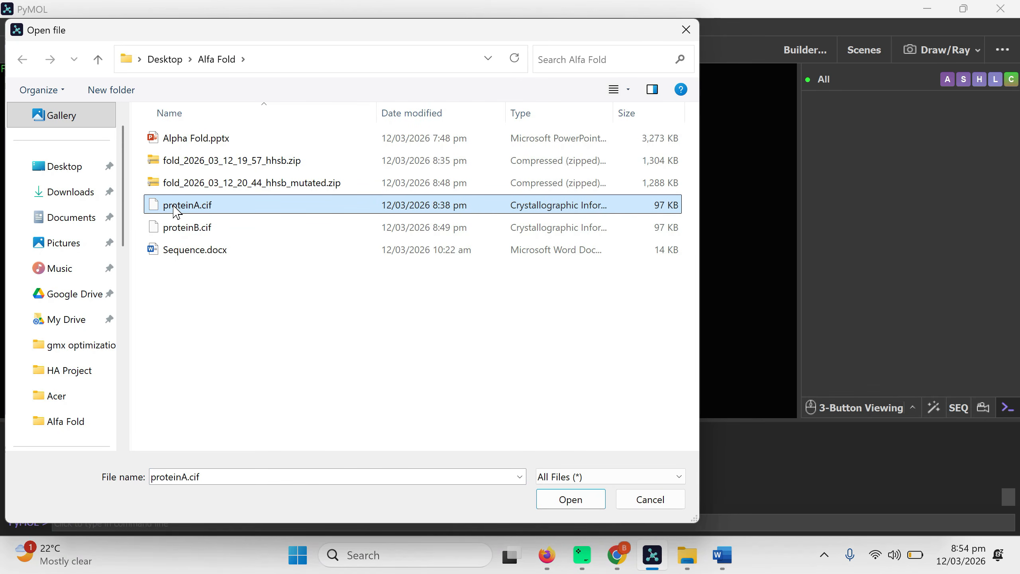
ctrl+click(177, 230)
click(555, 500)
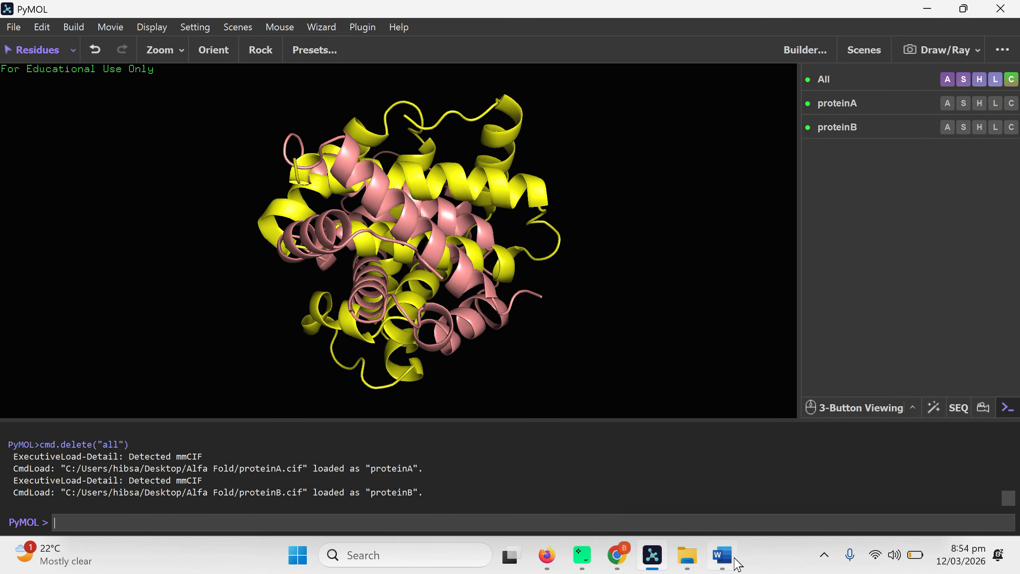
Superimpose the two loaded structures by running the copied command "align proteinA, proteinB" in PyMOL
click(722, 557)
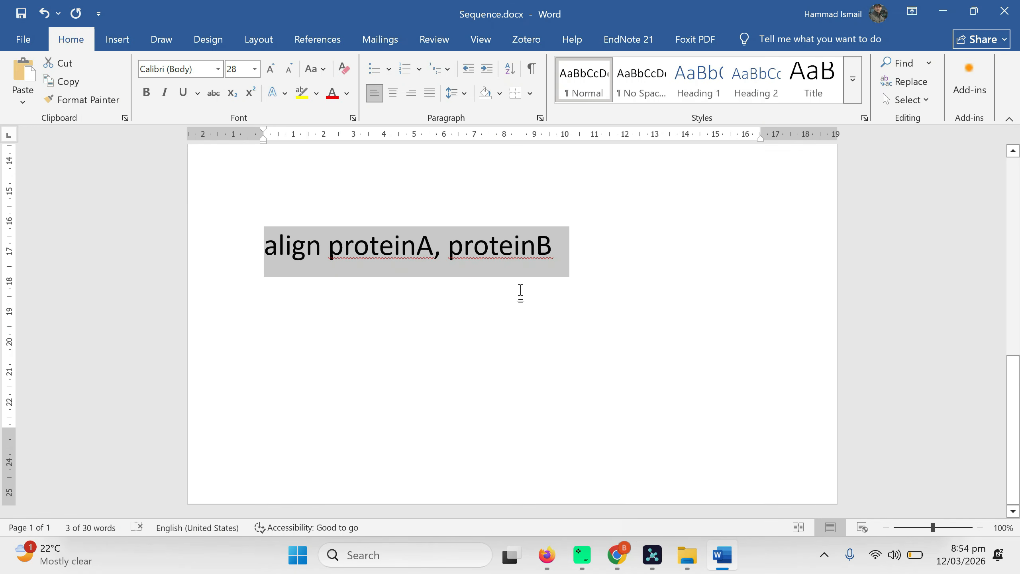
click(941, 11)
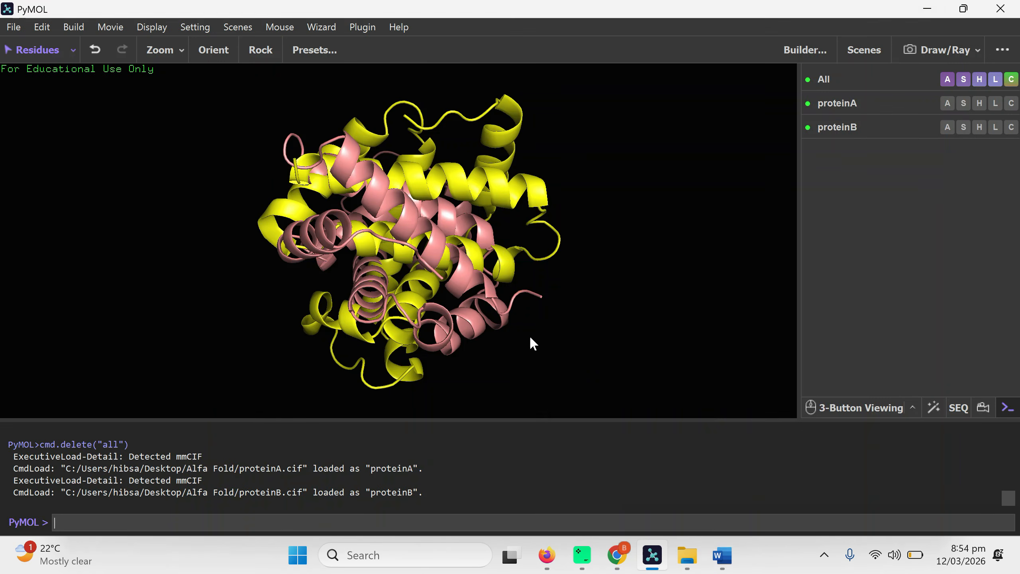
key(ctrl+v)
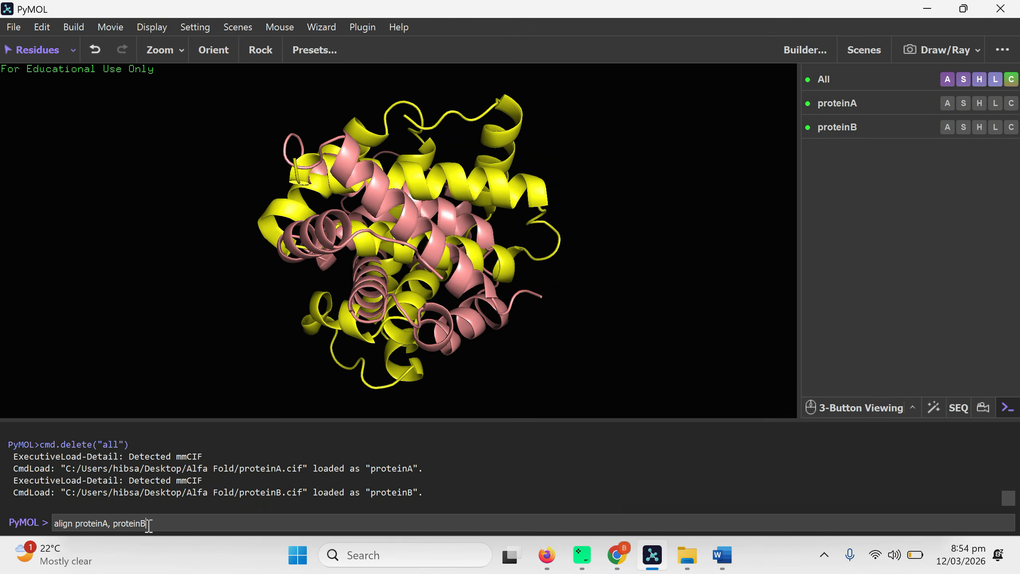
key(Return)
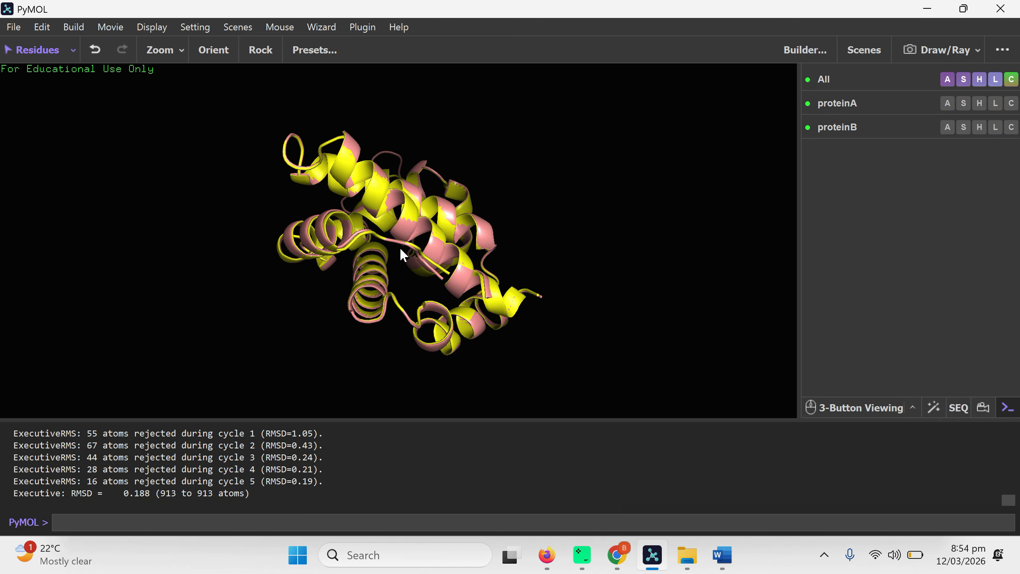
Examine the superimposed proteinA and proteinB structures from several angles and up close
drag(433, 225, 362, 199)
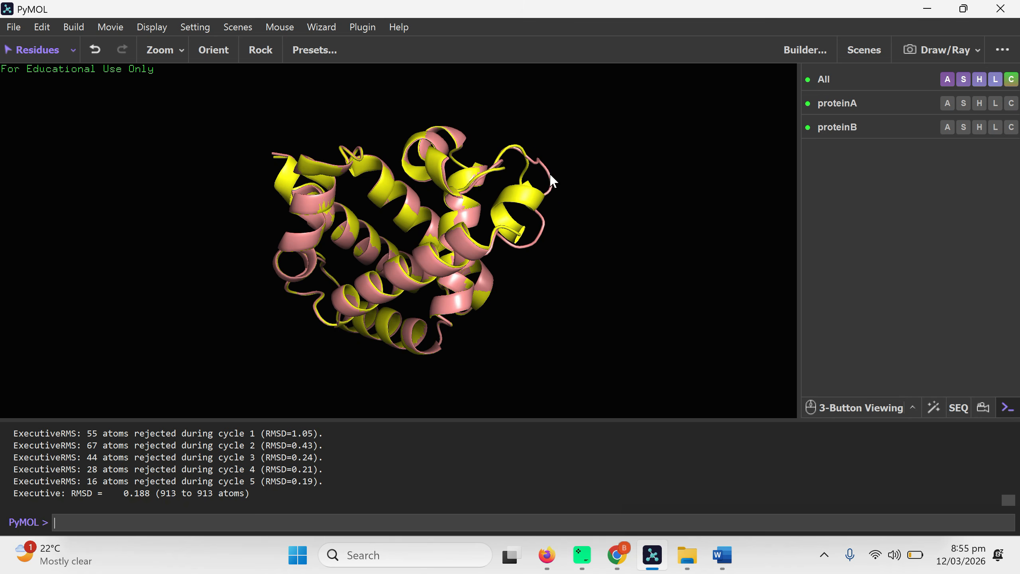
drag(549, 137, 563, 153)
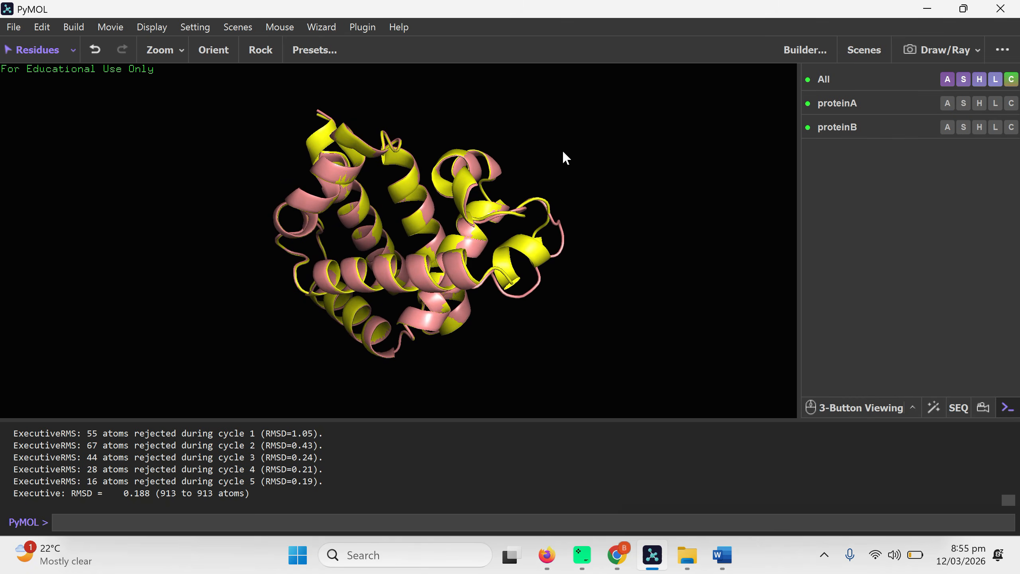
right_drag(563, 157, 404, 302)
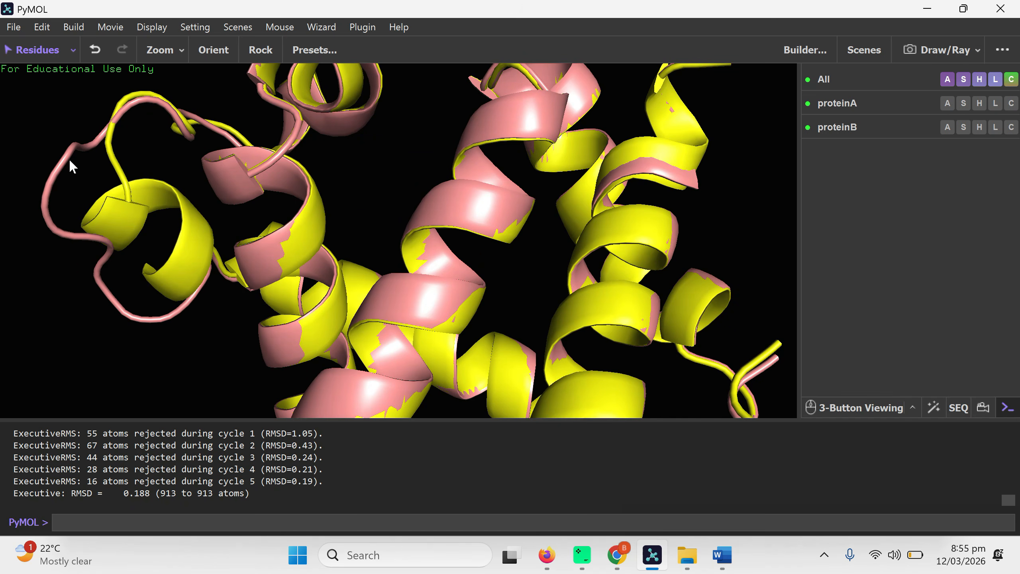